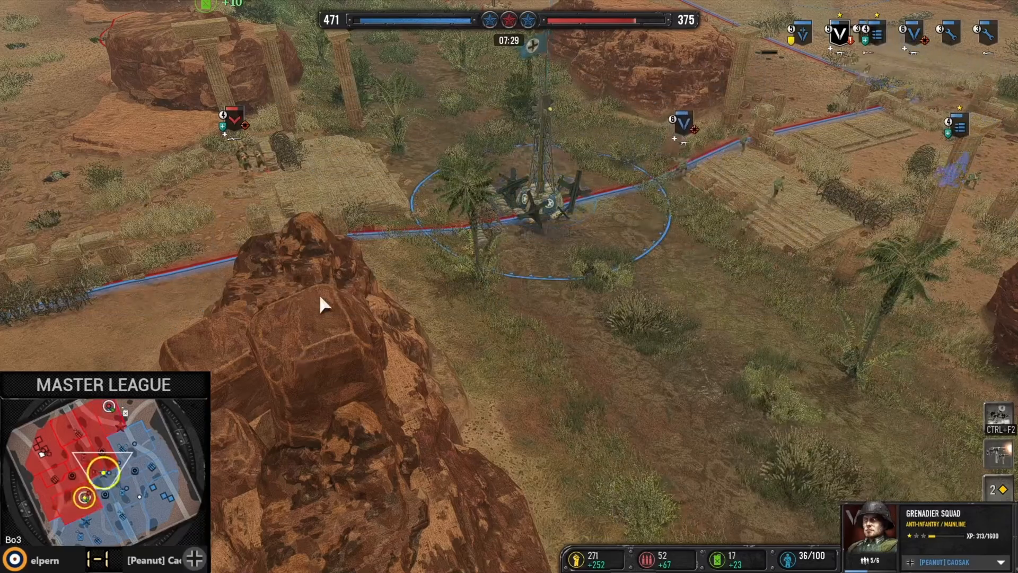
# Survey the front line around the central victory point and the ground beyond the rock outcrop beside it
pyautogui.moveTo(319, 294); pyautogui.dragTo(181, 427, button='middle')
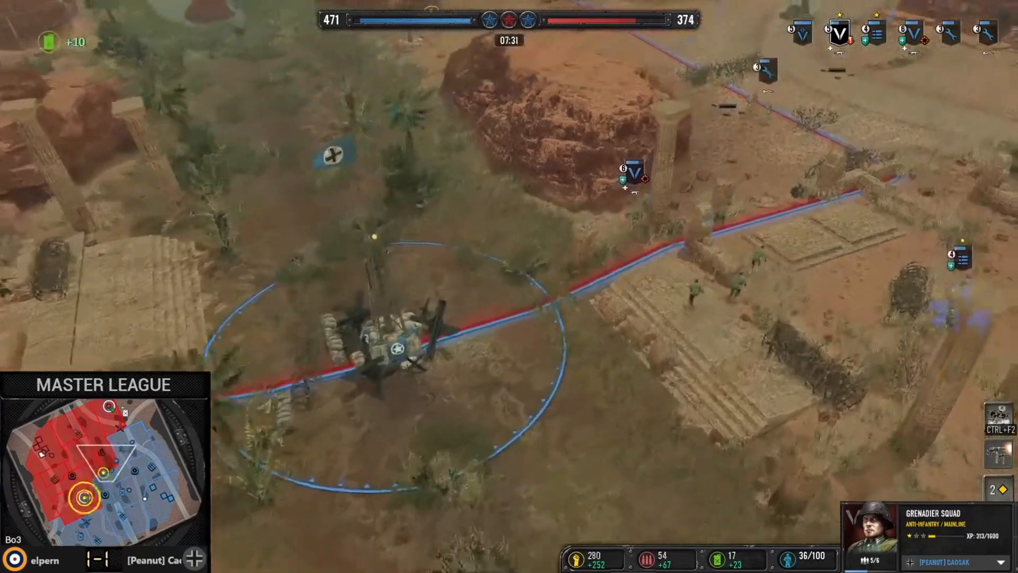
pyautogui.scroll(3, 482, 196)
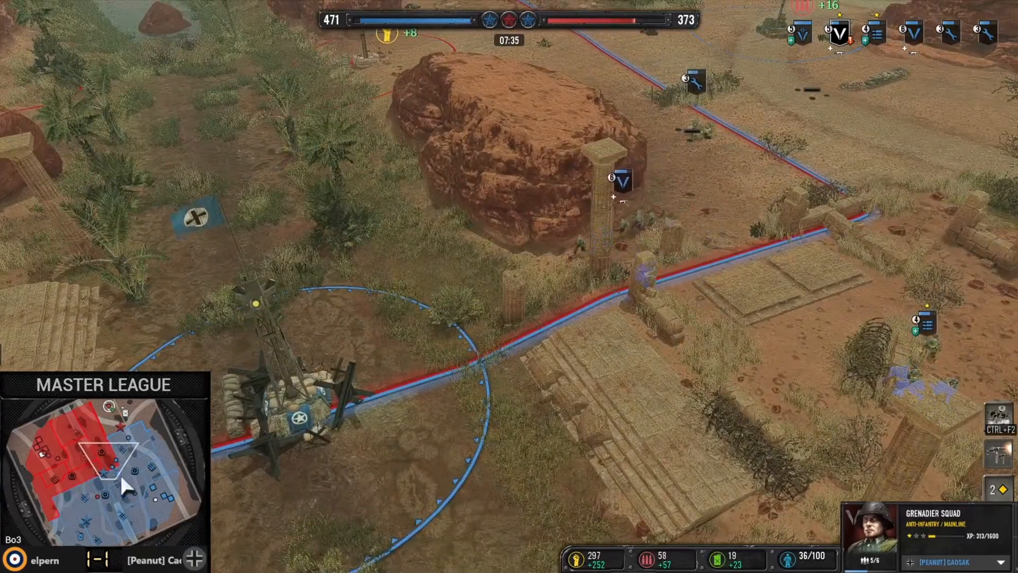
pyautogui.moveTo(400, 269); pyautogui.dragTo(421, 265, button='middle')
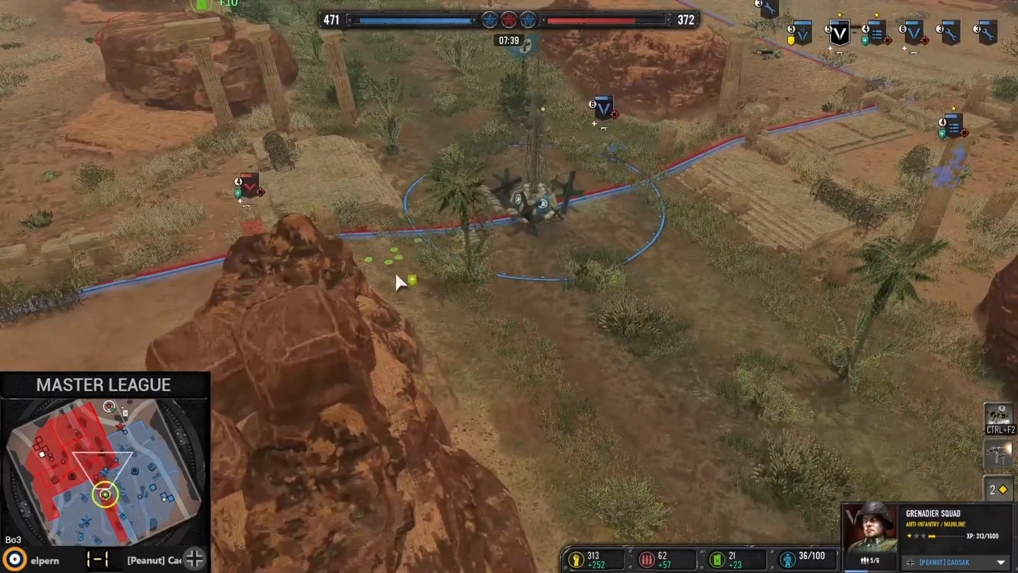
pyautogui.moveTo(266, 257); pyautogui.dragTo(228, 255, button='middle')
pyautogui.moveTo(406, 325); pyautogui.dragTo(644, 323, button='middle')
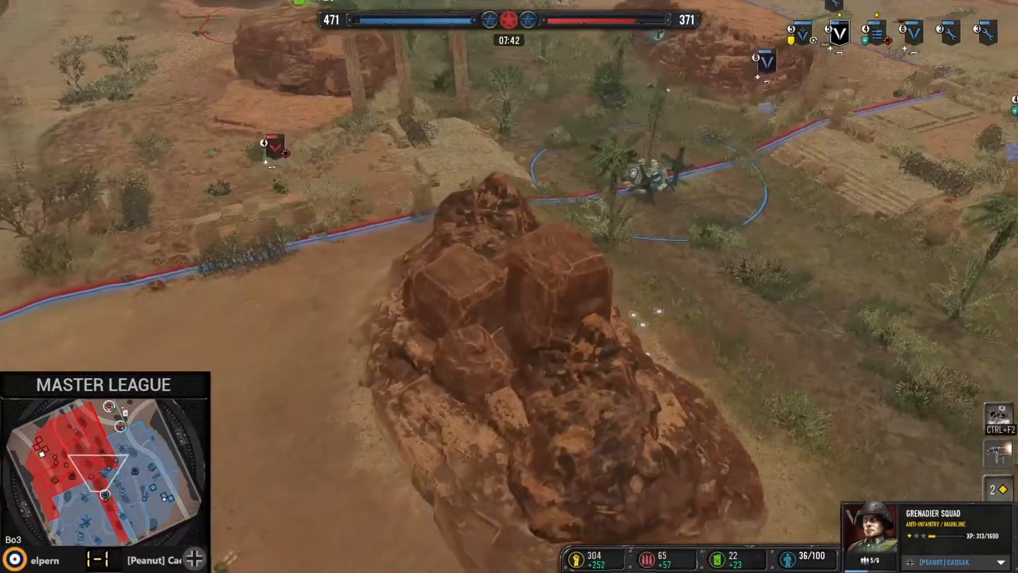
pyautogui.moveTo(461, 286); pyautogui.dragTo(589, 288, button='middle')
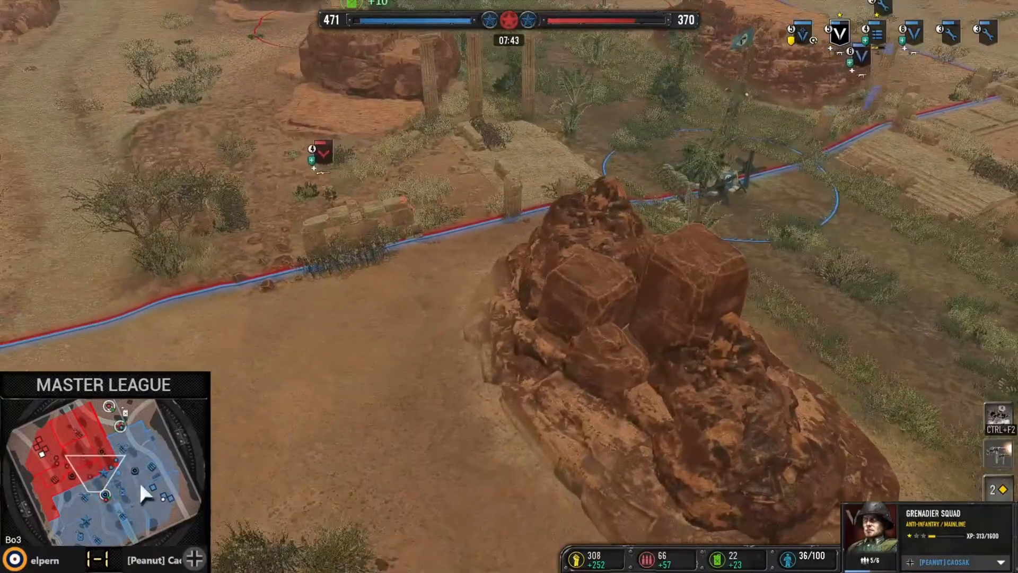
# Compare the action at the southern +8 manpower point with the fighting around the northern ruins and the northern +8 point
pyautogui.click(105, 503)
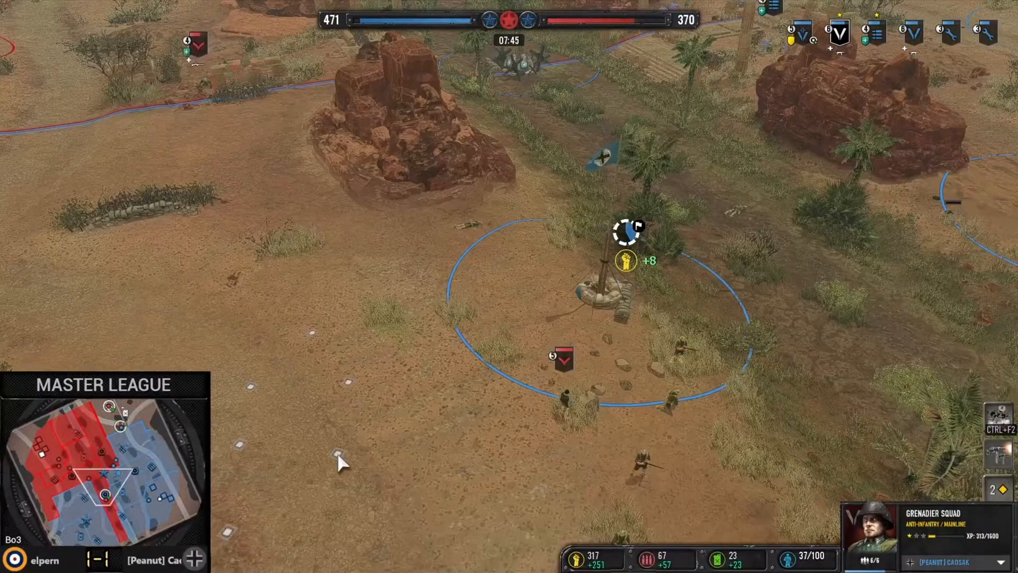
pyautogui.click(115, 467)
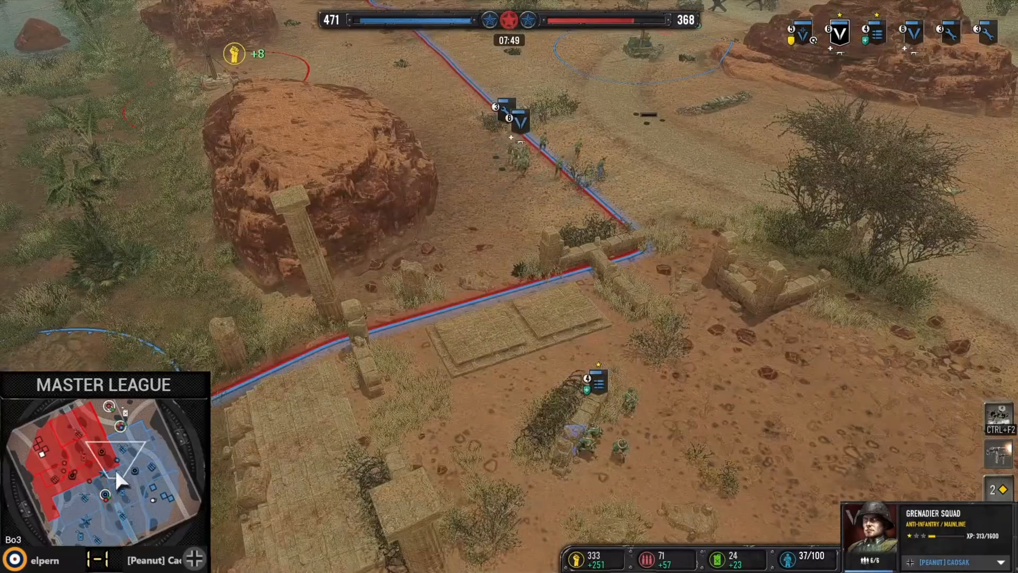
pyautogui.click(105, 494)
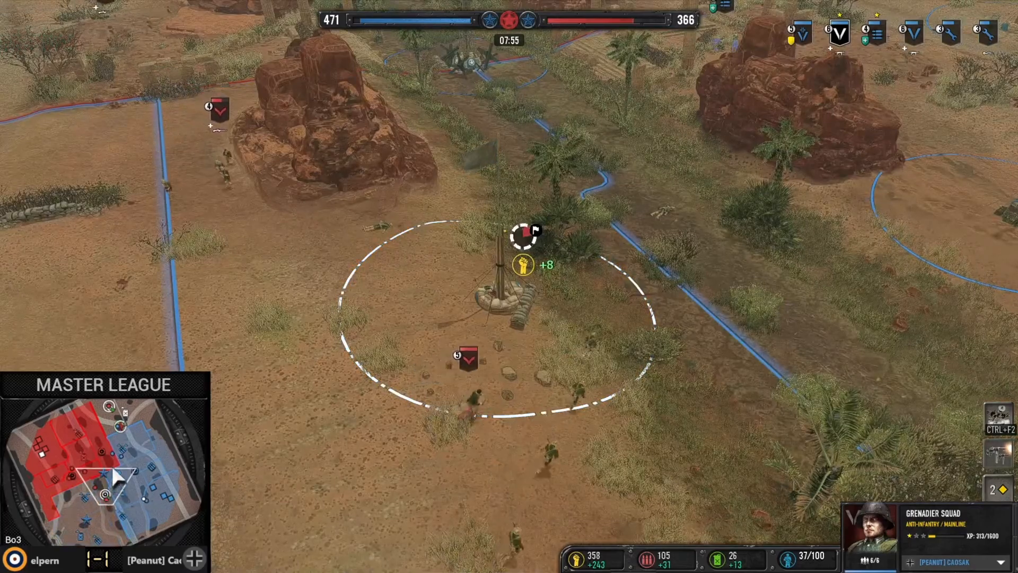
pyautogui.click(116, 450)
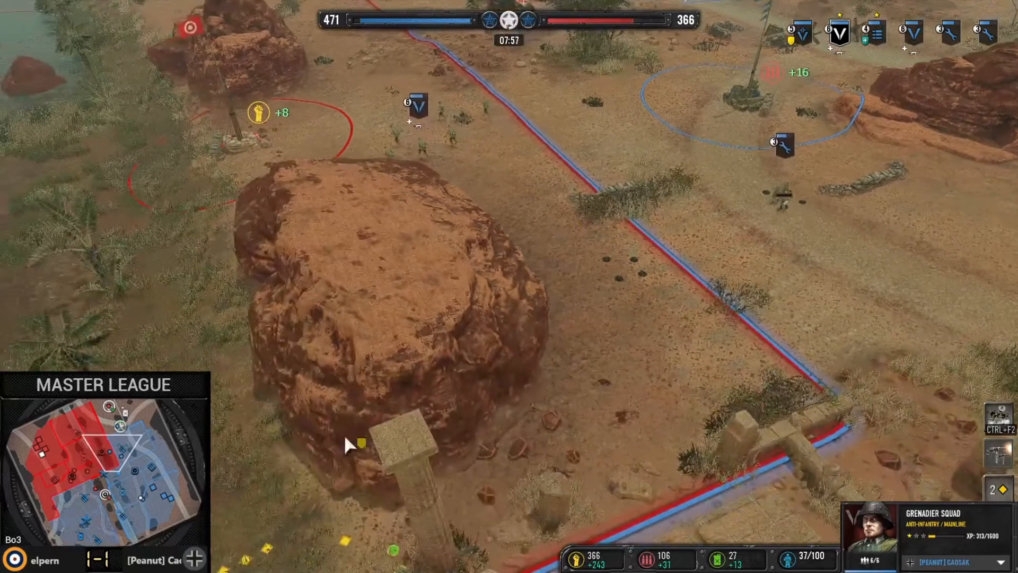
pyautogui.click(108, 491)
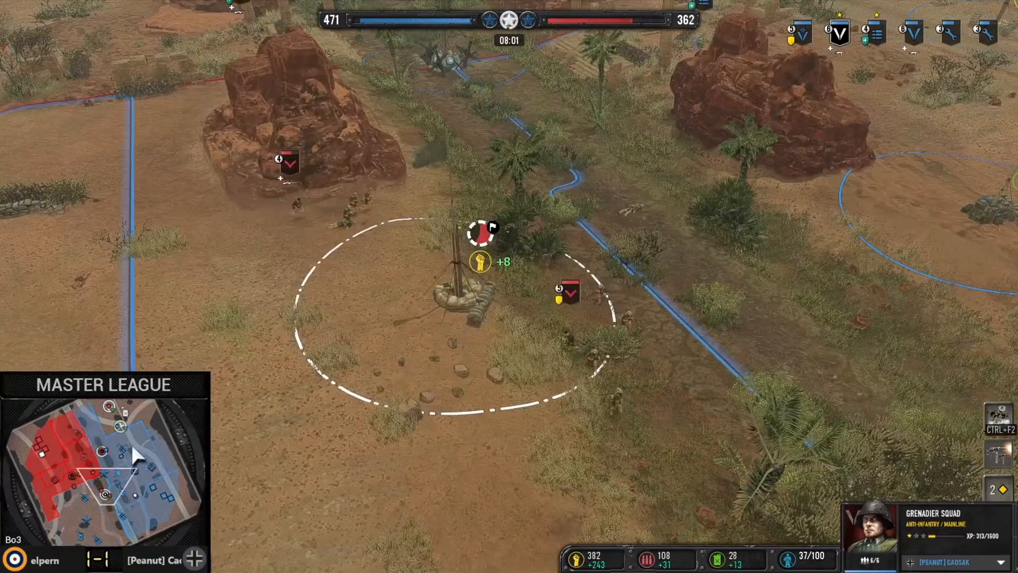
pyautogui.click(100, 448)
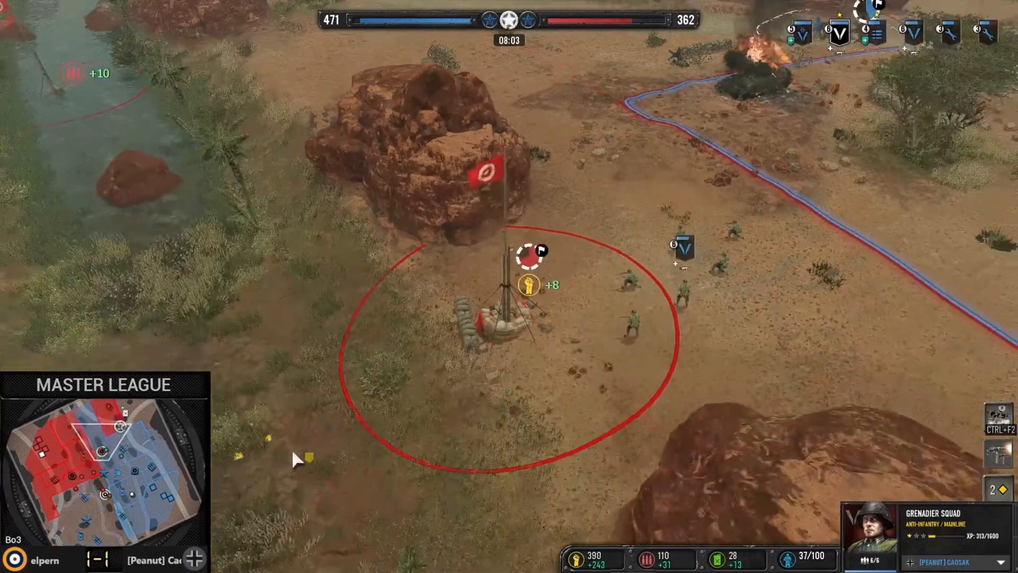
pyautogui.click(110, 491)
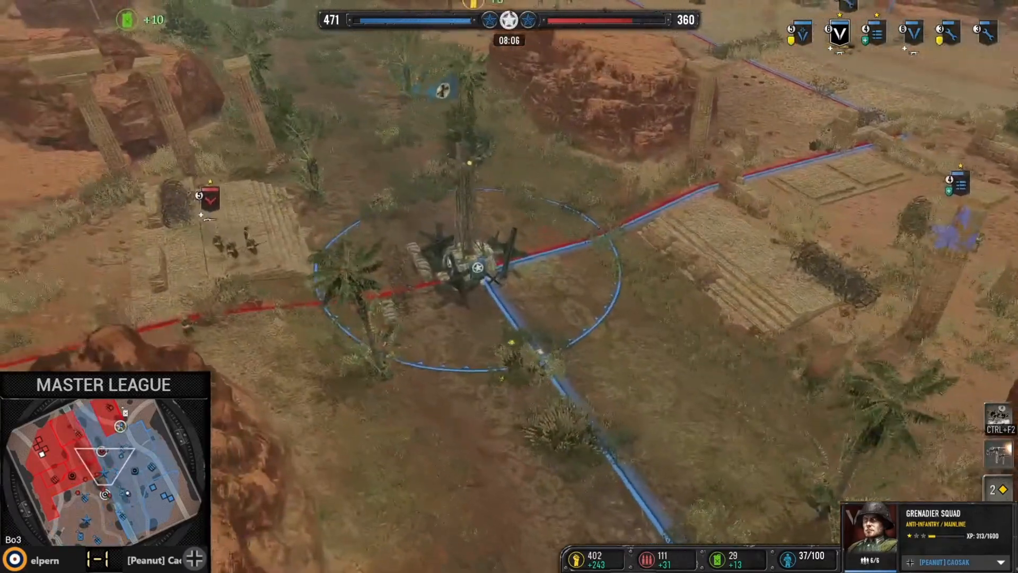
# Examine the squads fighting between the central victory point, the stone ruins and the southern +8 manpower point
pyautogui.moveTo(509, 421); pyautogui.dragTo(127, 445, button='middle')
pyautogui.moveTo(377, 400); pyautogui.dragTo(202, 122, button='middle')
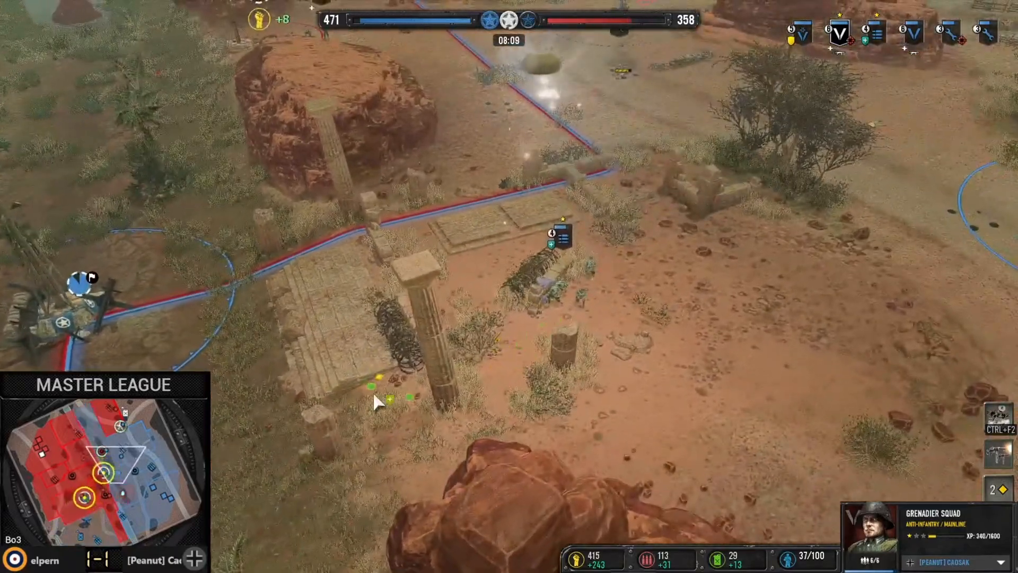
pyautogui.moveTo(473, 382); pyautogui.dragTo(826, 275, button='middle')
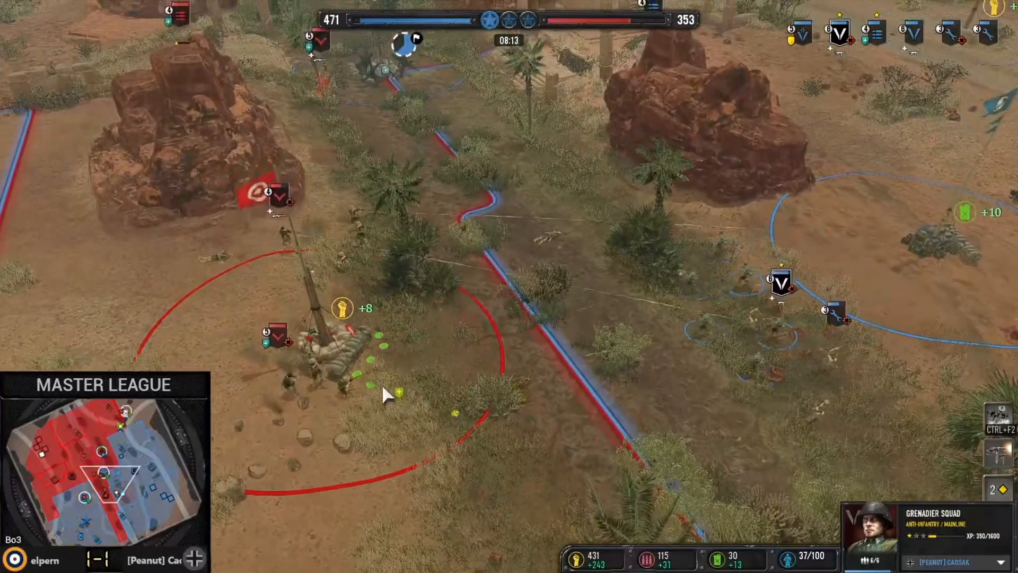
pyautogui.moveTo(356, 383); pyautogui.dragTo(462, 271, button='middle')
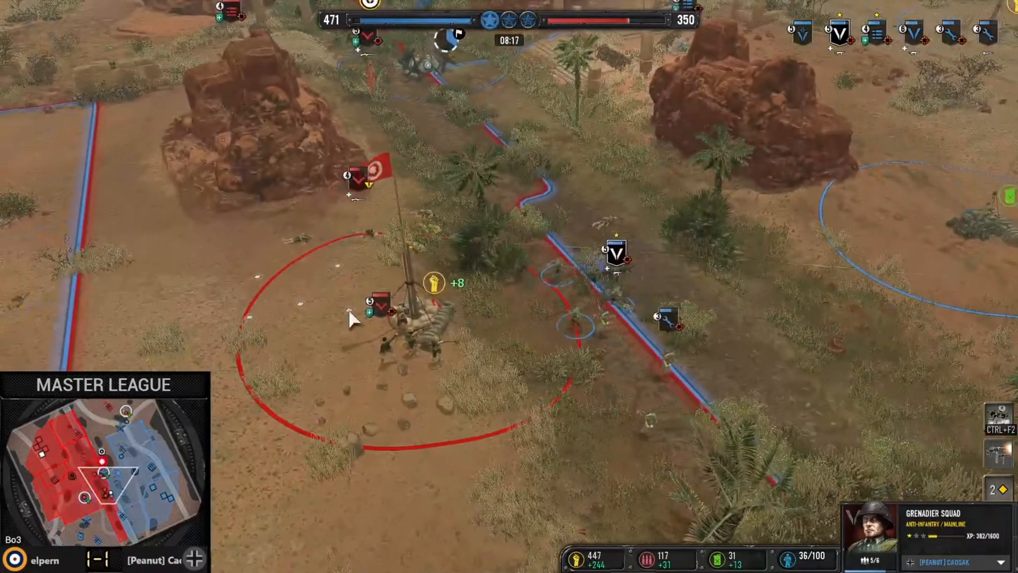
pyautogui.click(101, 469)
pyautogui.moveTo(329, 454); pyautogui.dragTo(133, 259, button='middle')
pyautogui.moveTo(186, 64); pyautogui.dragTo(360, 174, button='middle')
pyautogui.moveTo(375, 357); pyautogui.dragTo(207, 201, button='middle')
pyautogui.moveTo(313, 257); pyautogui.dragTo(268, 339, button='middle')
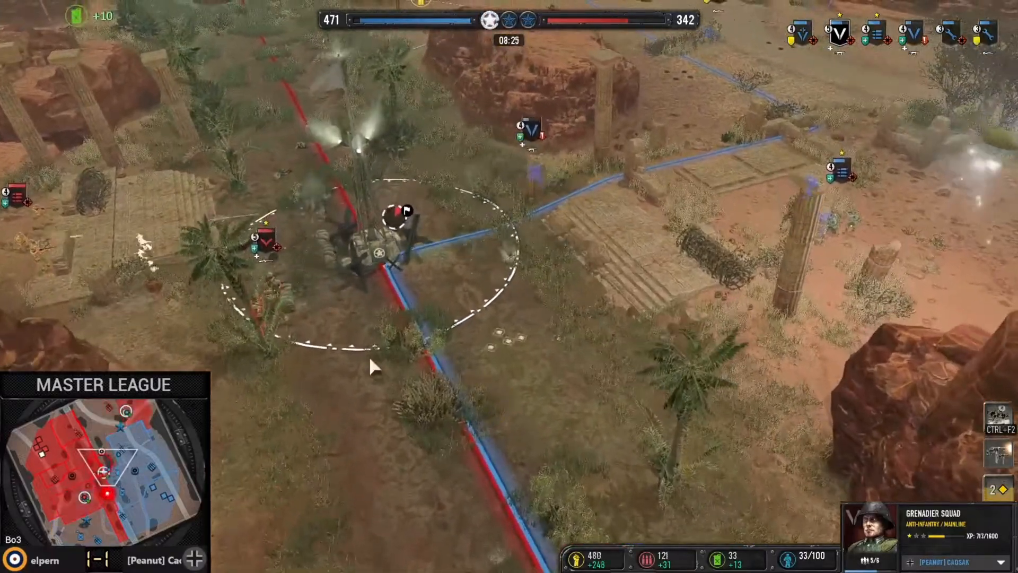
# Watch the close-range fight at the southern +8 manpower point and select the Infantry Section there
pyautogui.click(111, 499)
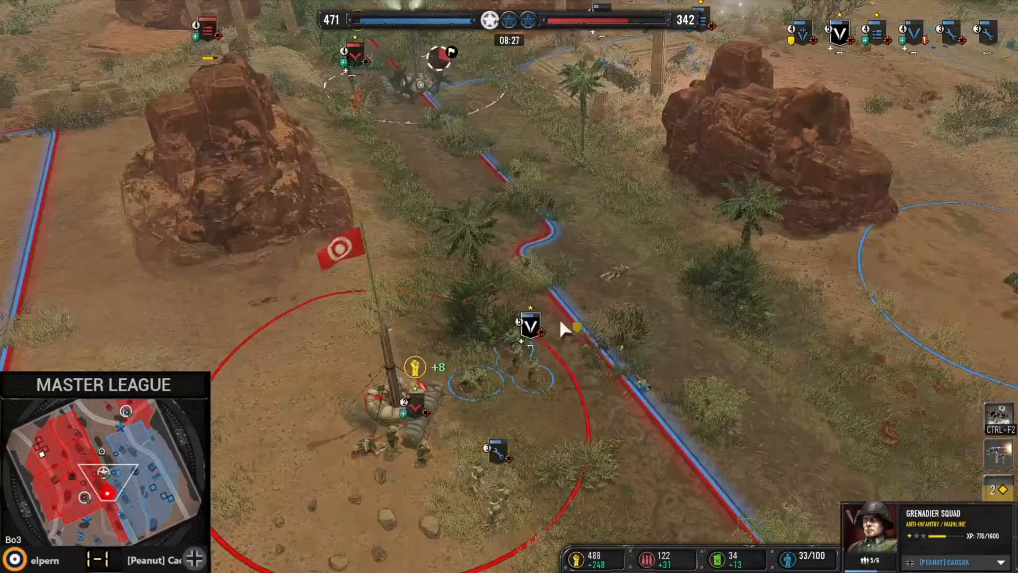
pyautogui.moveTo(481, 364); pyautogui.dragTo(505, 302, button='middle')
pyautogui.click(435, 376)
pyautogui.moveTo(435, 376); pyautogui.dragTo(507, 340, button='middle')
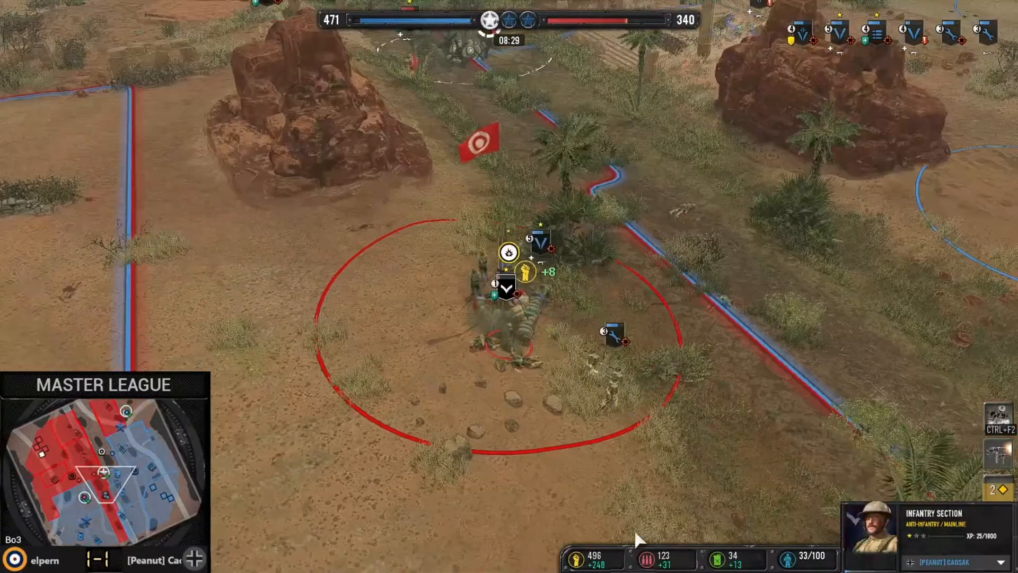
pyautogui.scroll(-1, 629, 522)
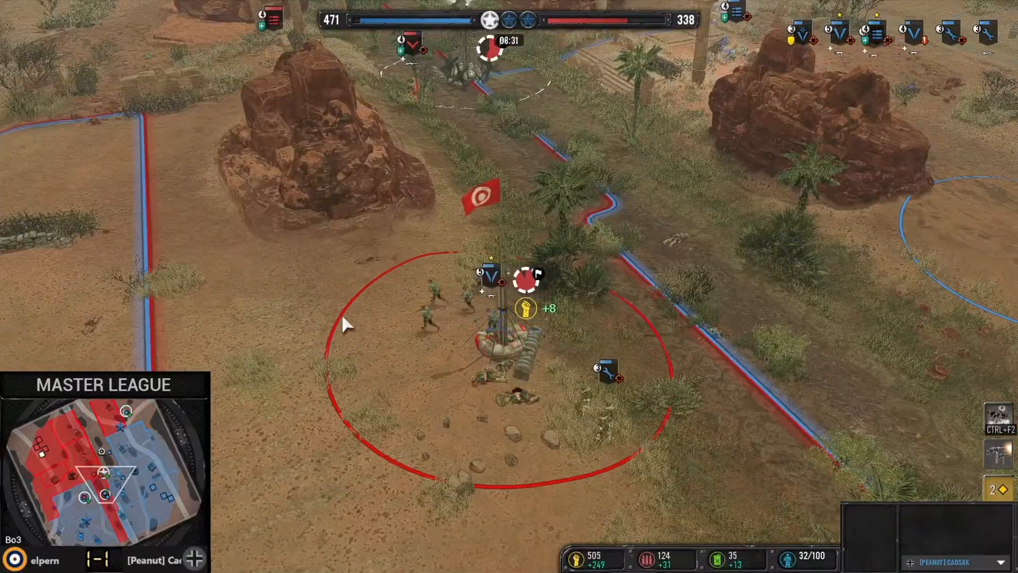
pyautogui.moveTo(347, 315); pyautogui.dragTo(348, 456, button='middle')
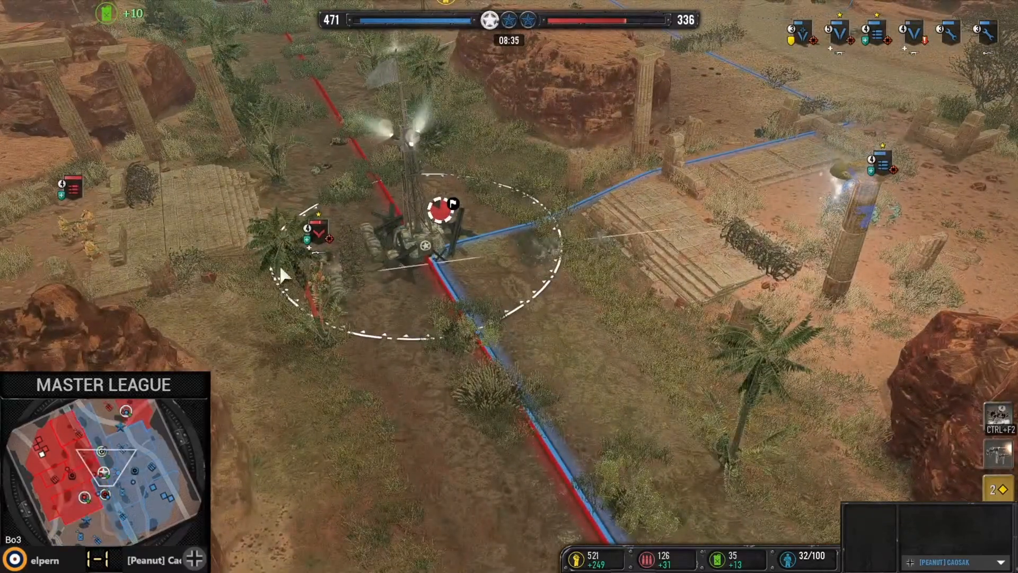
# Select the lone Royal Engineer Section near the northern road and track it to the +10 munitions point in the river
pyautogui.click(120, 412)
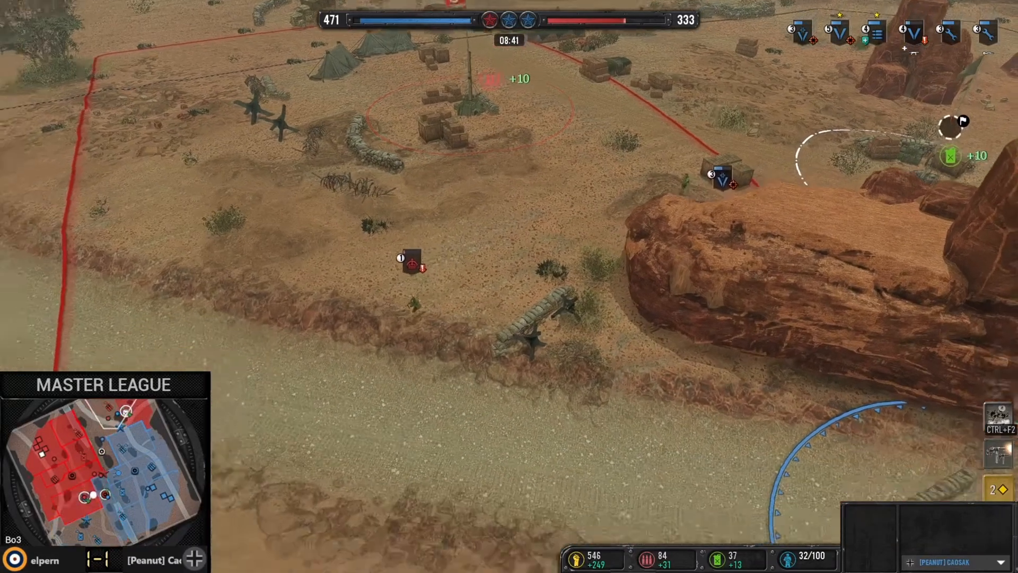
pyautogui.moveTo(380, 349); pyautogui.dragTo(422, 360, button='middle')
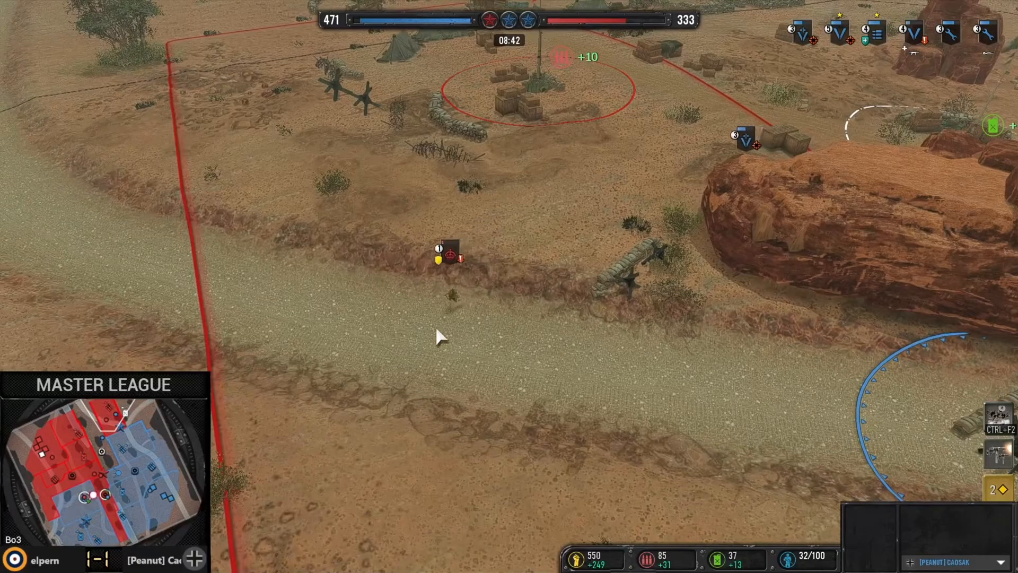
pyautogui.click(414, 313)
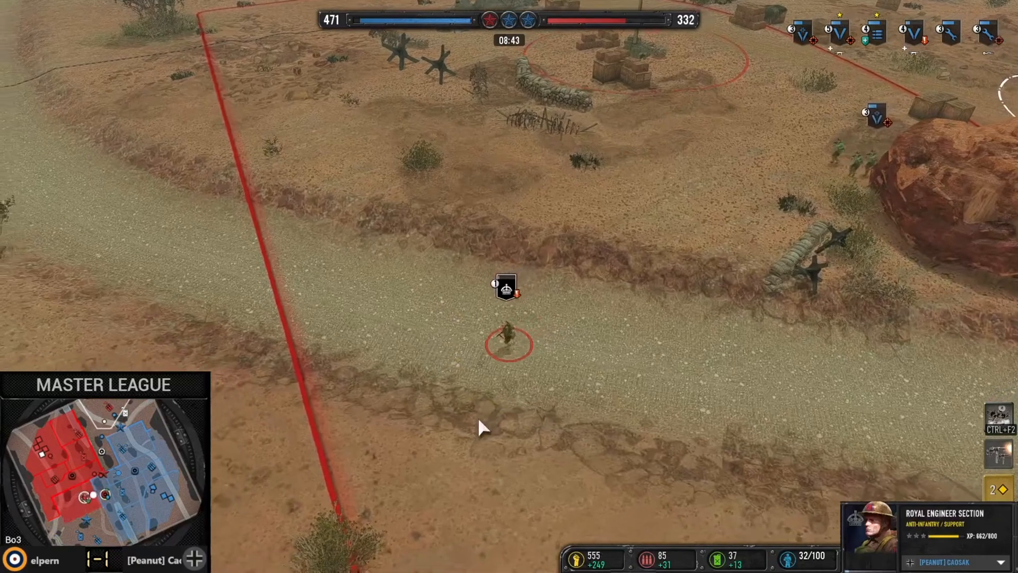
pyautogui.moveTo(339, 413); pyautogui.dragTo(358, 358, button='middle')
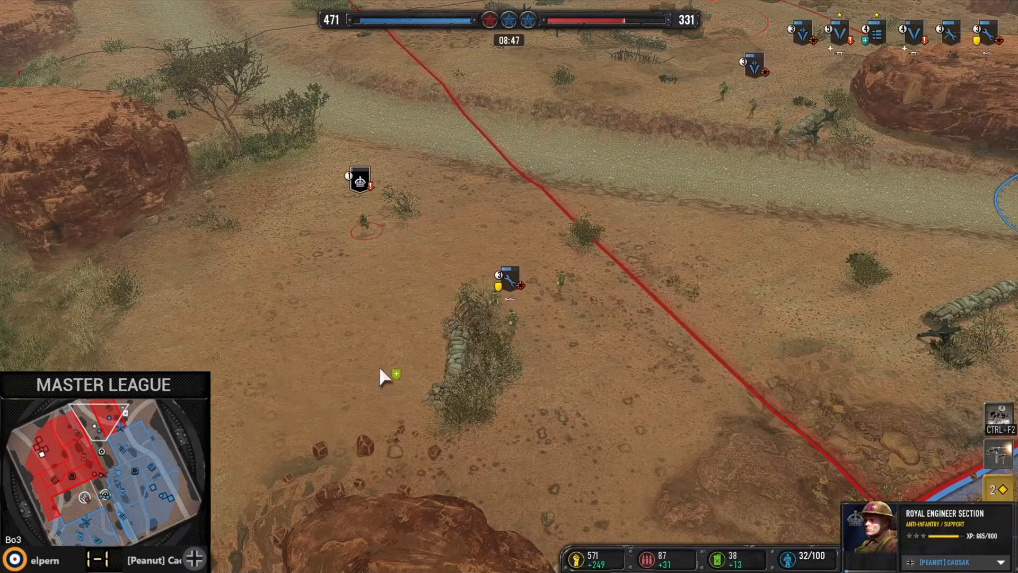
pyautogui.moveTo(96, 427); pyautogui.dragTo(88, 429)
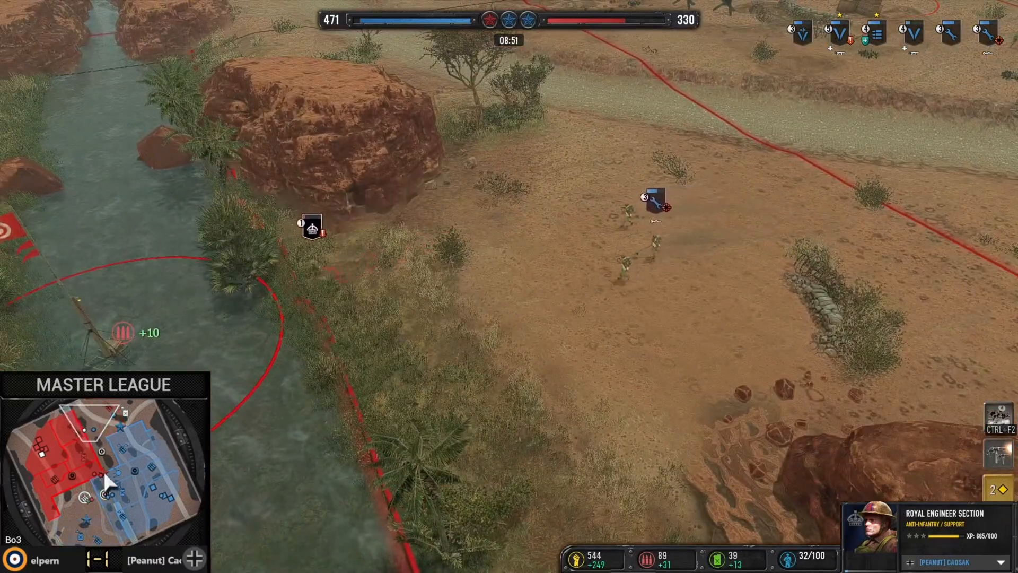
pyautogui.moveTo(297, 393); pyautogui.dragTo(334, 359, button='middle')
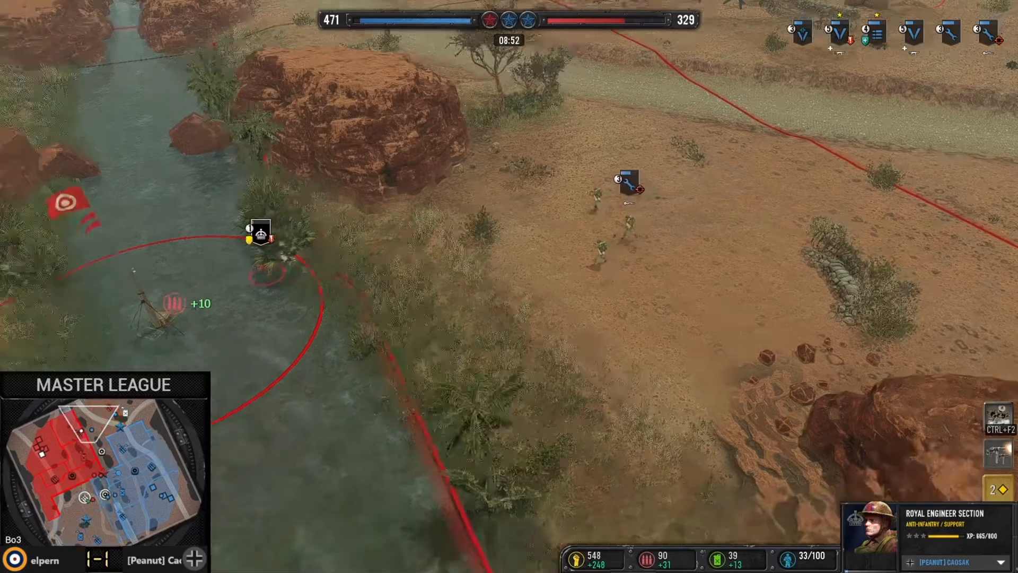
pyautogui.moveTo(238, 459); pyautogui.dragTo(334, 425, button='middle')
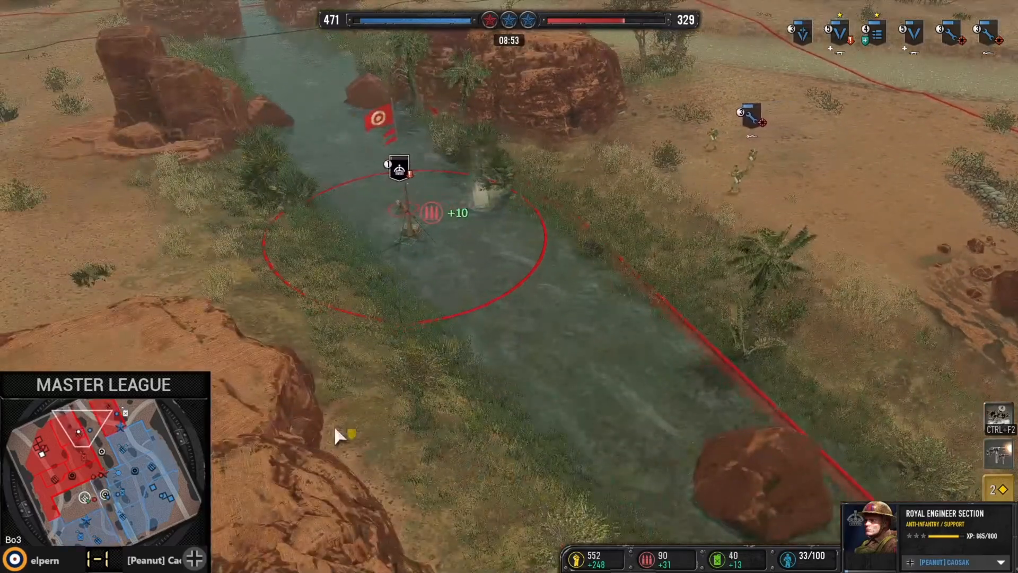
# Inspect the contested southern +8 manpower point and the ground between it and the neighbouring +10 fuel point
pyautogui.click(100, 496)
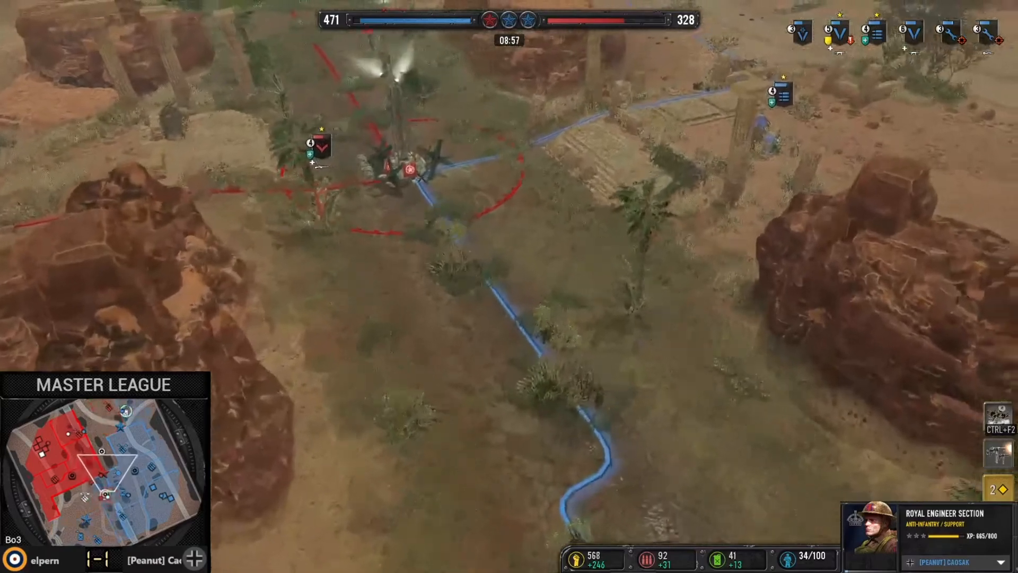
pyautogui.click(106, 496)
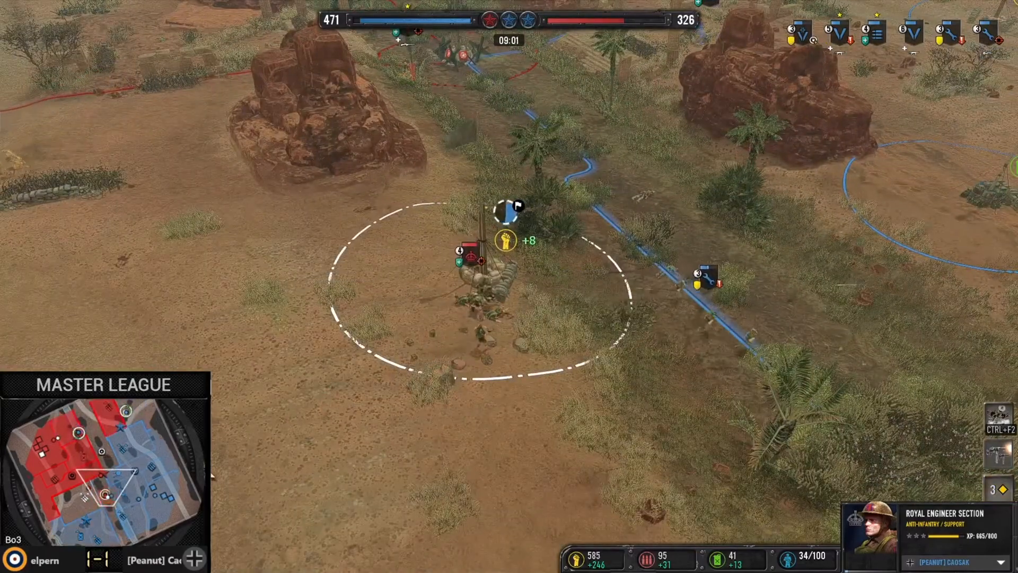
pyautogui.press('Right')
pyautogui.press('Right')
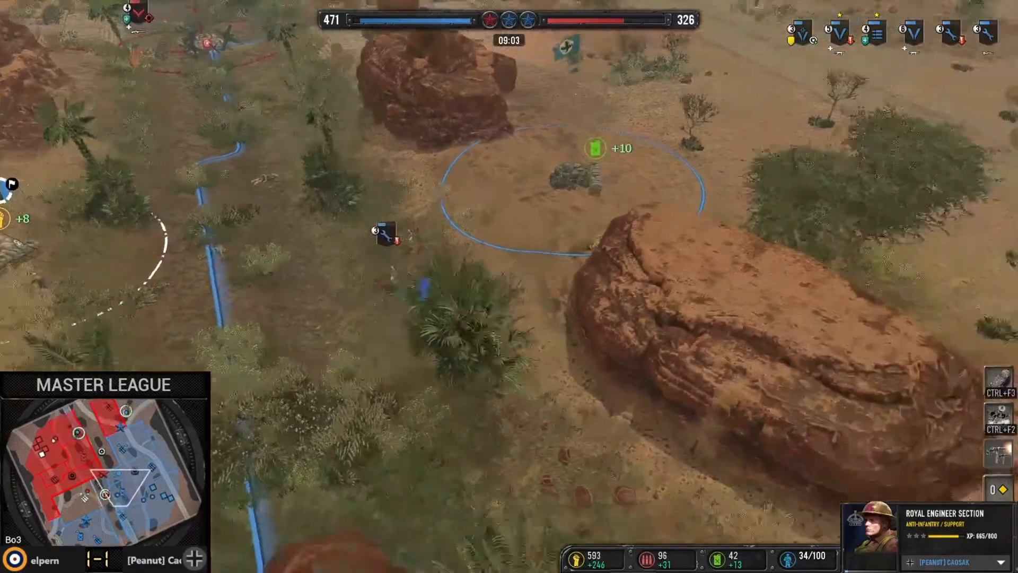
pyautogui.moveTo(354, 304); pyautogui.dragTo(466, 310, button='middle')
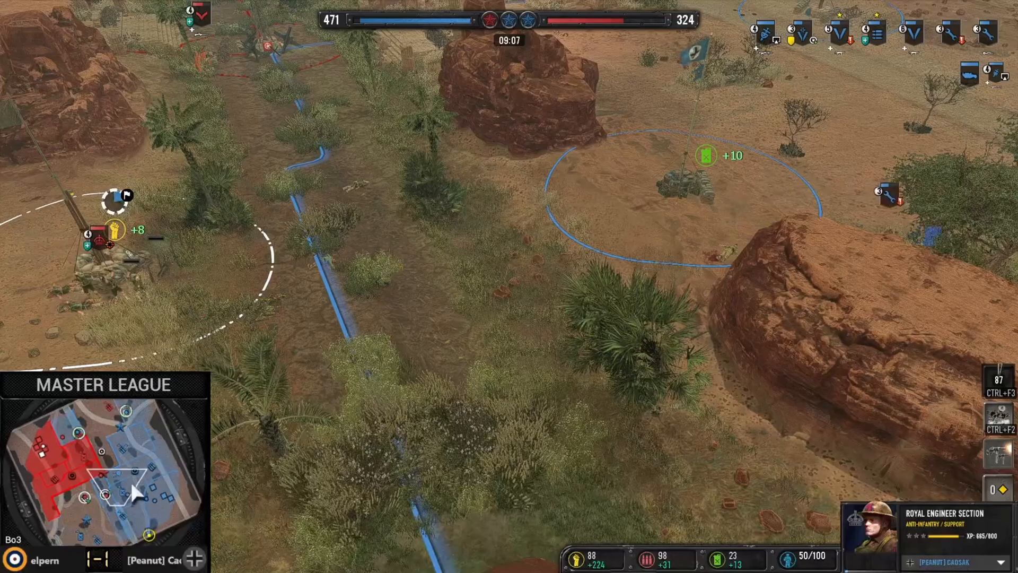
# Select the 251 Medium Carrier near the southern map edge and check the southern +8 manpower and +10 fuel points
pyautogui.click(146, 527)
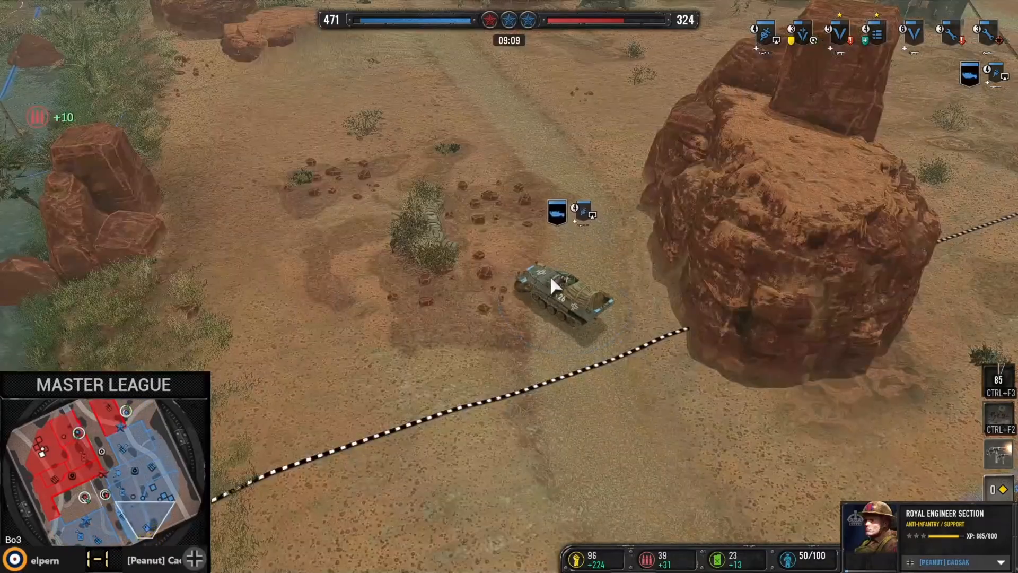
pyautogui.click(530, 276)
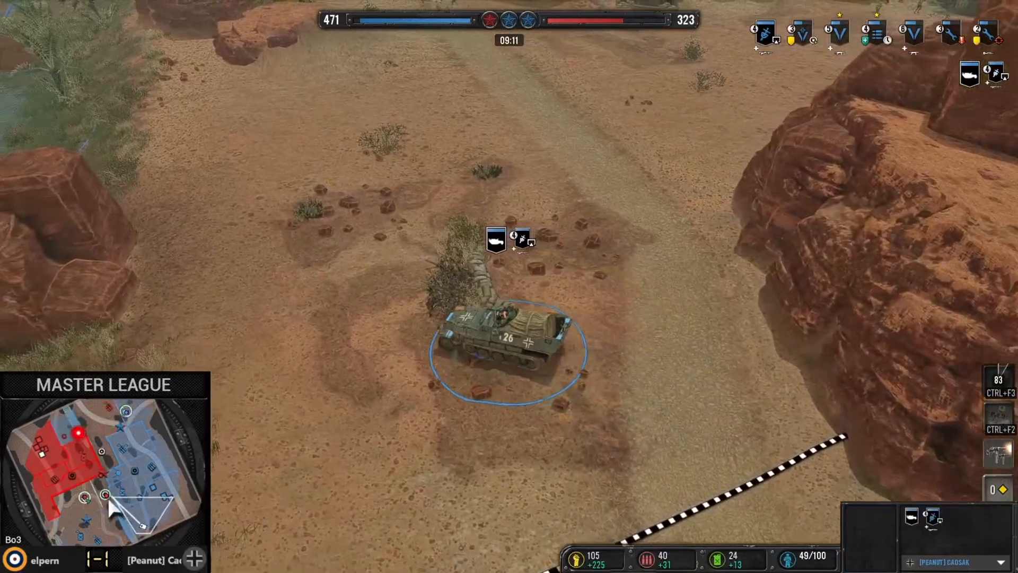
pyautogui.click(113, 509)
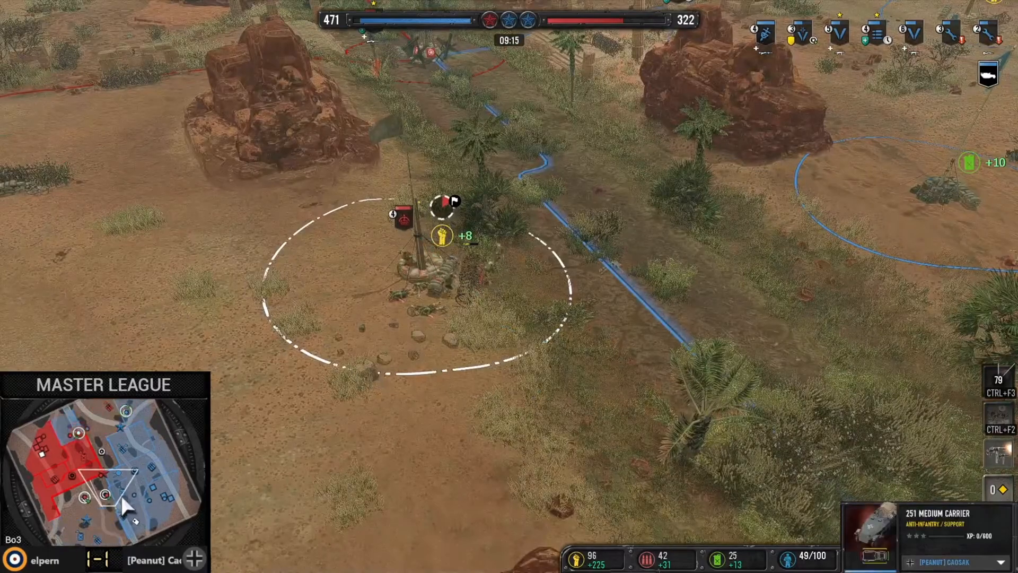
pyautogui.click(148, 486)
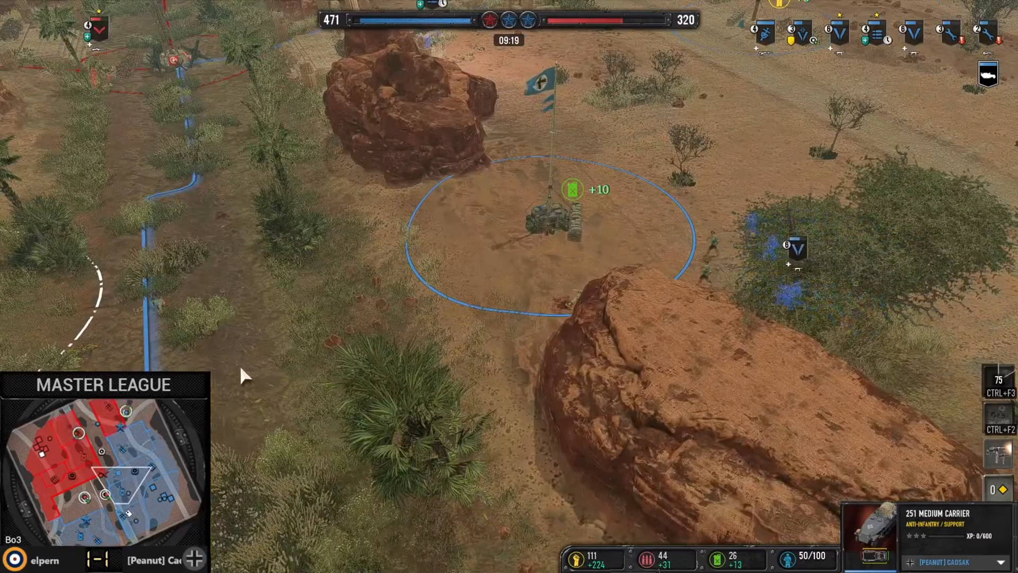
# Check the northern road briefly and watch the 251 Medium Carrier fighting beside the southern +8 manpower point
pyautogui.click(121, 432)
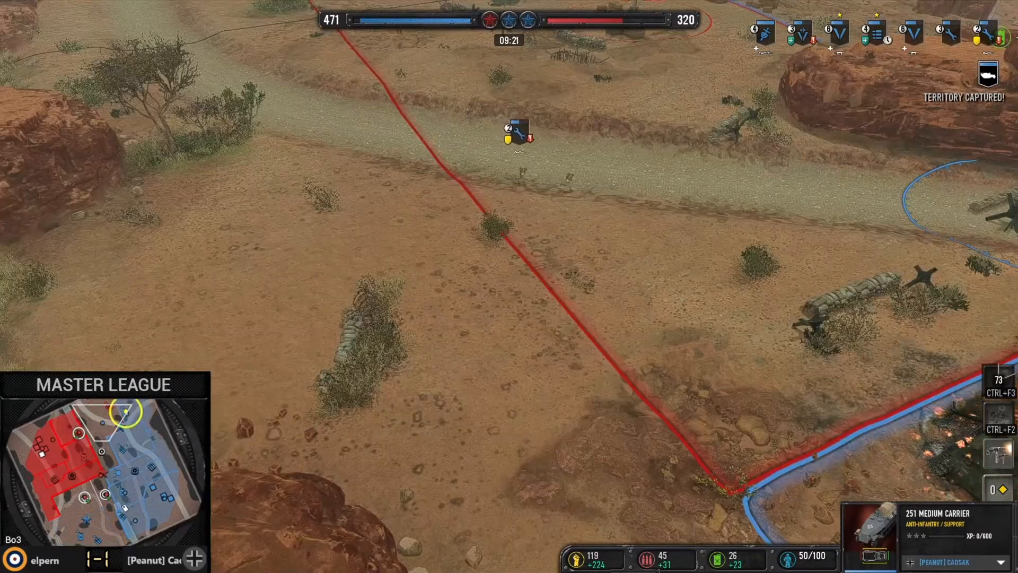
pyautogui.click(109, 501)
pyautogui.moveTo(457, 265); pyautogui.dragTo(469, 350, button='middle')
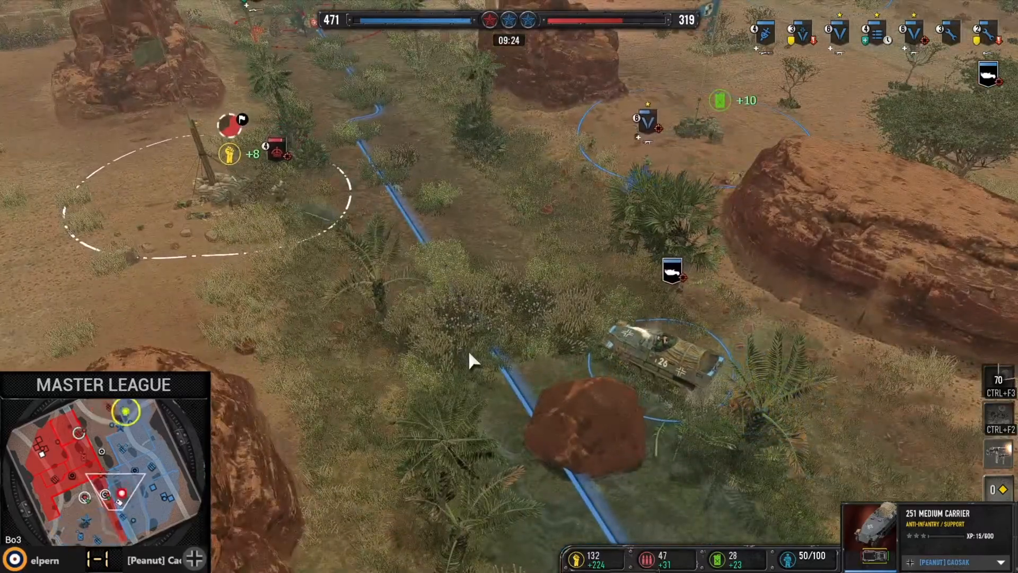
pyautogui.moveTo(373, 249); pyautogui.dragTo(593, 278, button='middle')
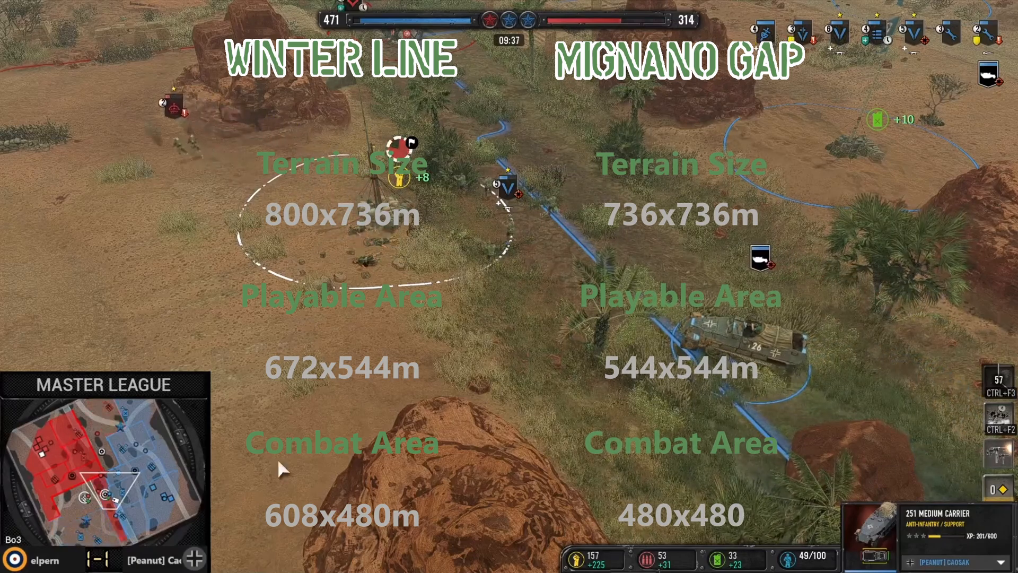
# View the central victory point and return to the fight at the southern +8 manpower point
pyautogui.click(104, 479)
pyautogui.press('Right')
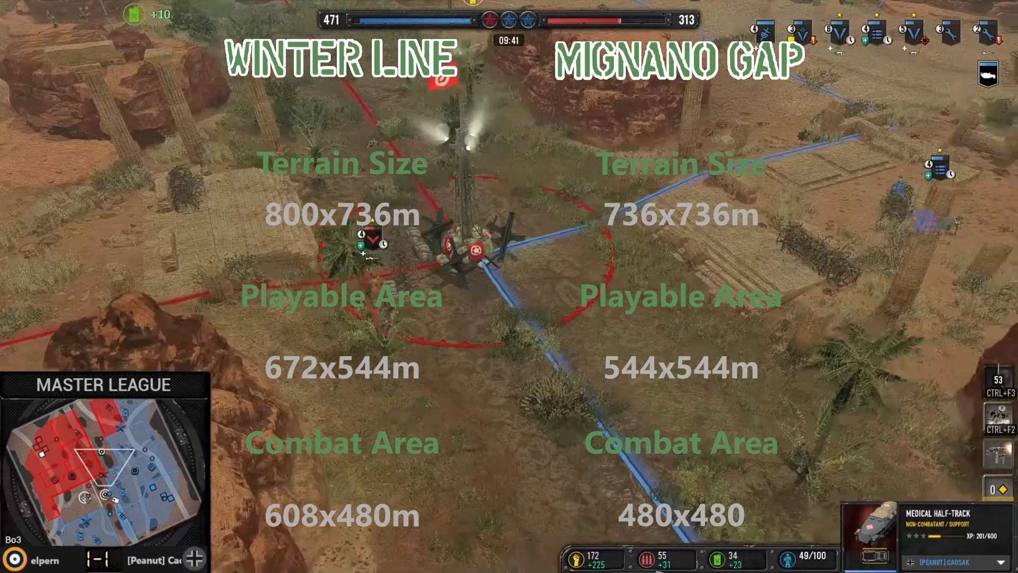
pyautogui.click(106, 496)
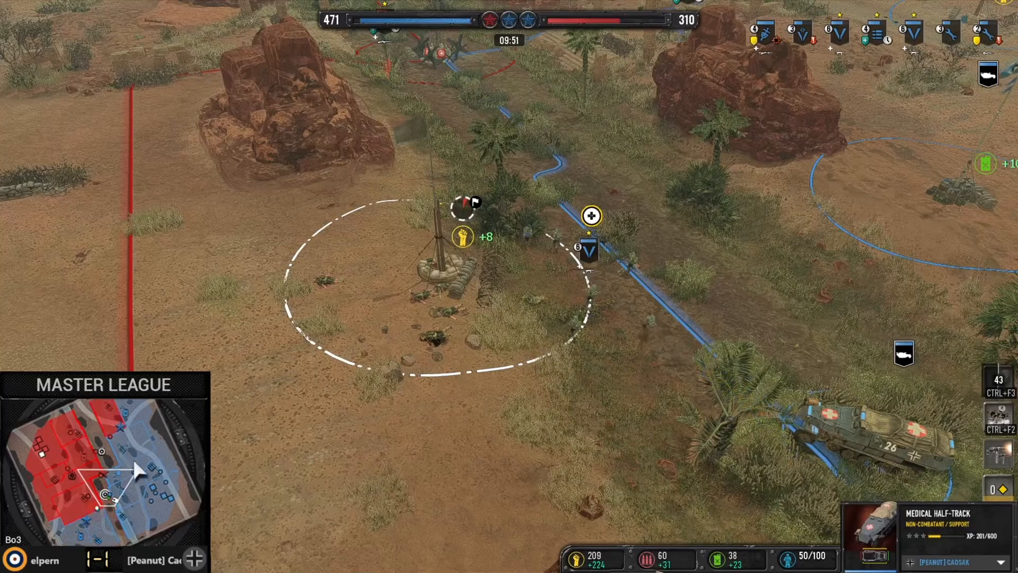
# Select the Stoßtruppen Squad and focus on it beside the southwestern victory point
pyautogui.click(95, 506)
pyautogui.press('1')
pyautogui.press('1')
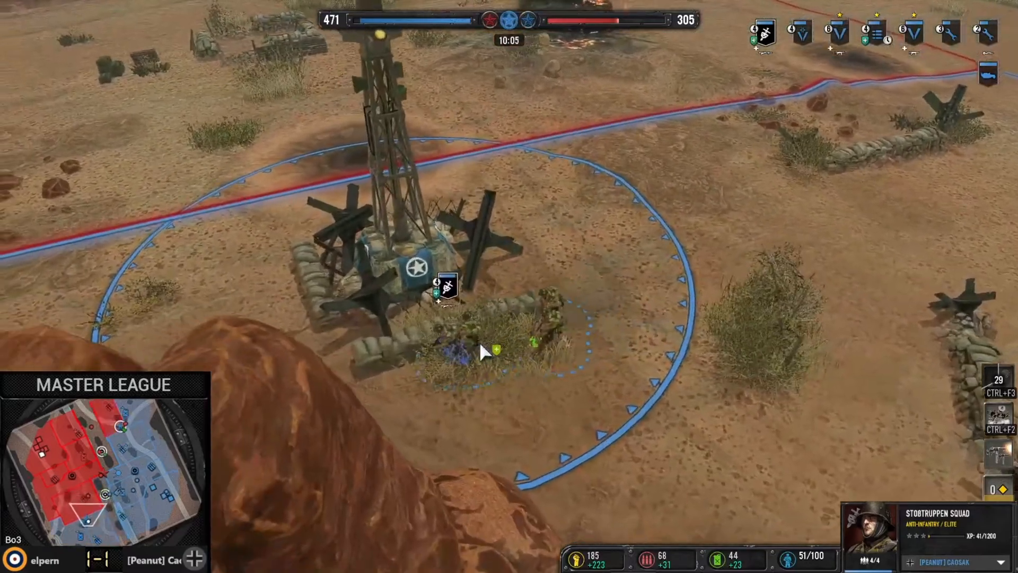
pyautogui.scroll(-4, 501, 351)
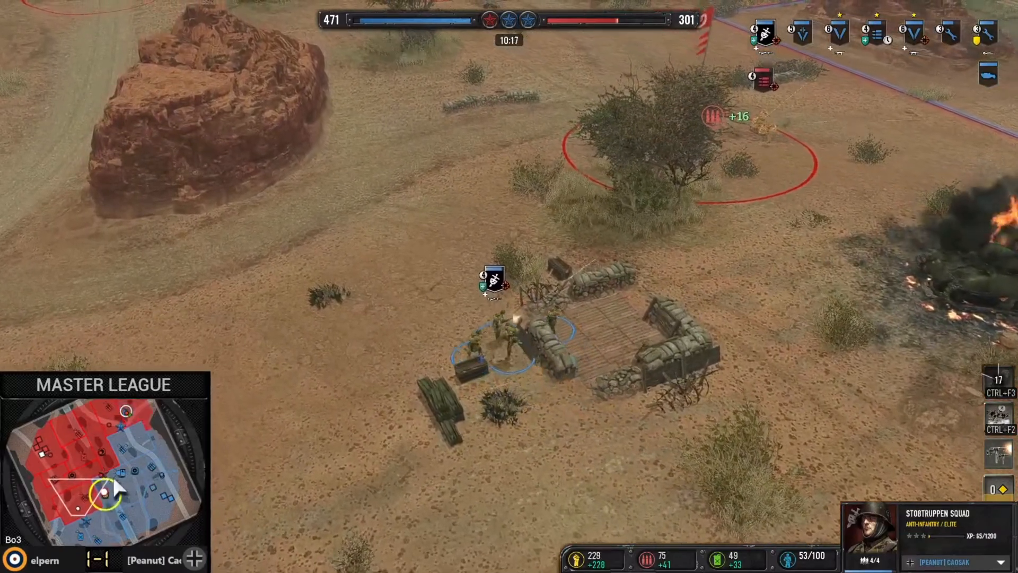
# Follow the Stoßtruppen Squad's attack on the enemy-held +16 munitions point and the ground around it
pyautogui.click(87, 498)
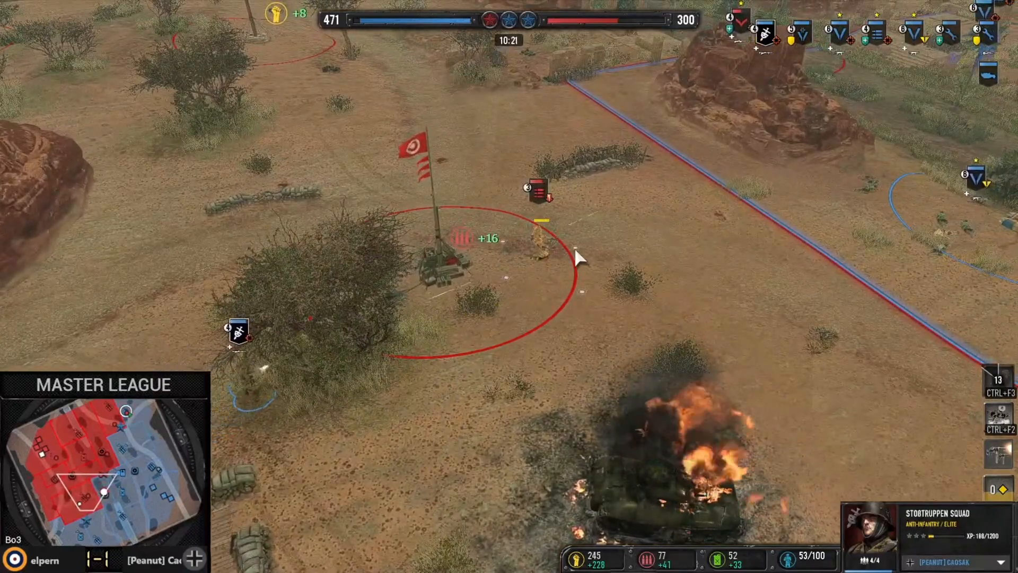
pyautogui.moveTo(575, 249); pyautogui.dragTo(491, 265, button='middle')
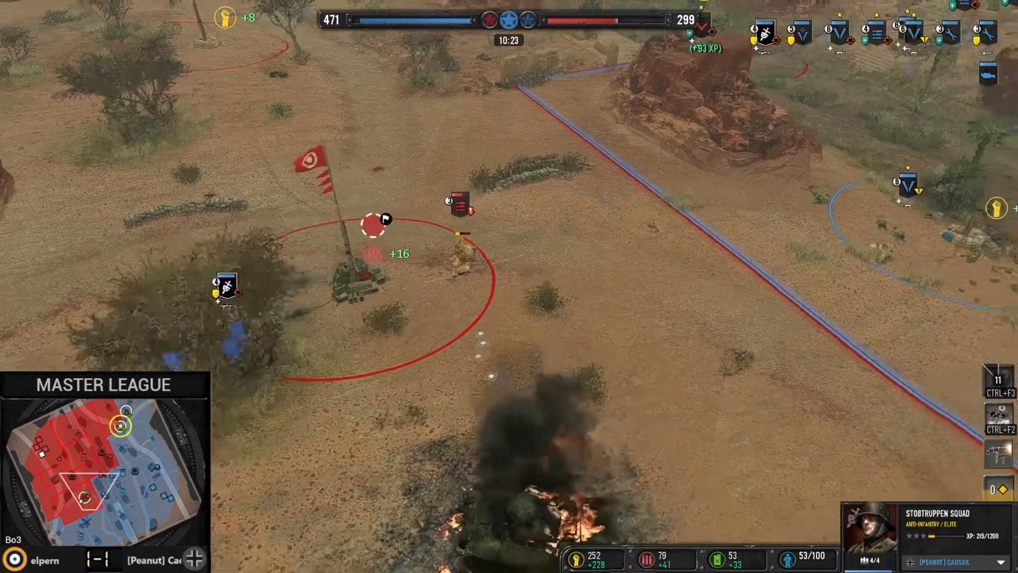
pyautogui.moveTo(488, 339); pyautogui.dragTo(444, 320, button='middle')
pyautogui.moveTo(366, 300); pyautogui.dragTo(504, 294, button='middle')
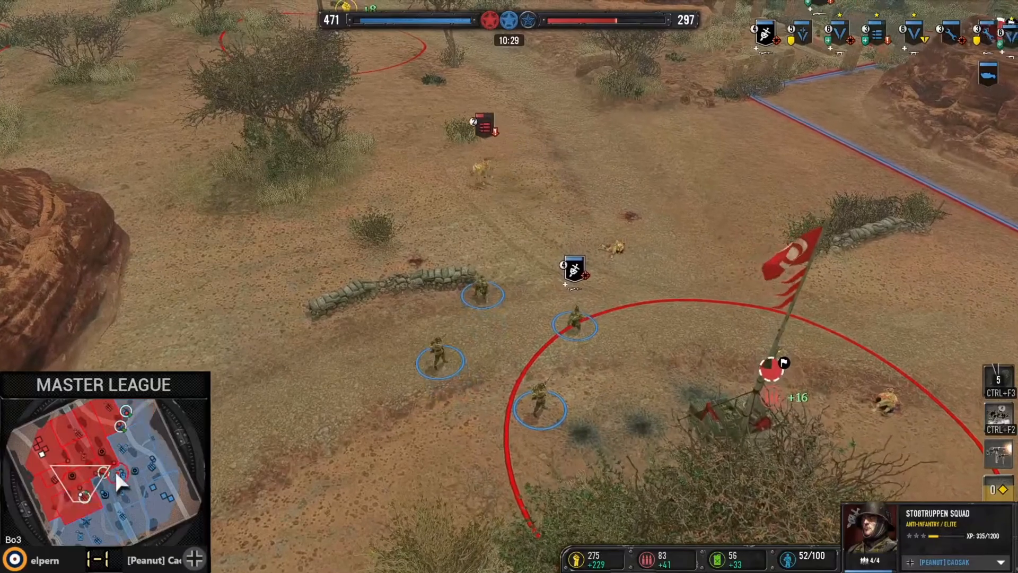
pyautogui.click(115, 469)
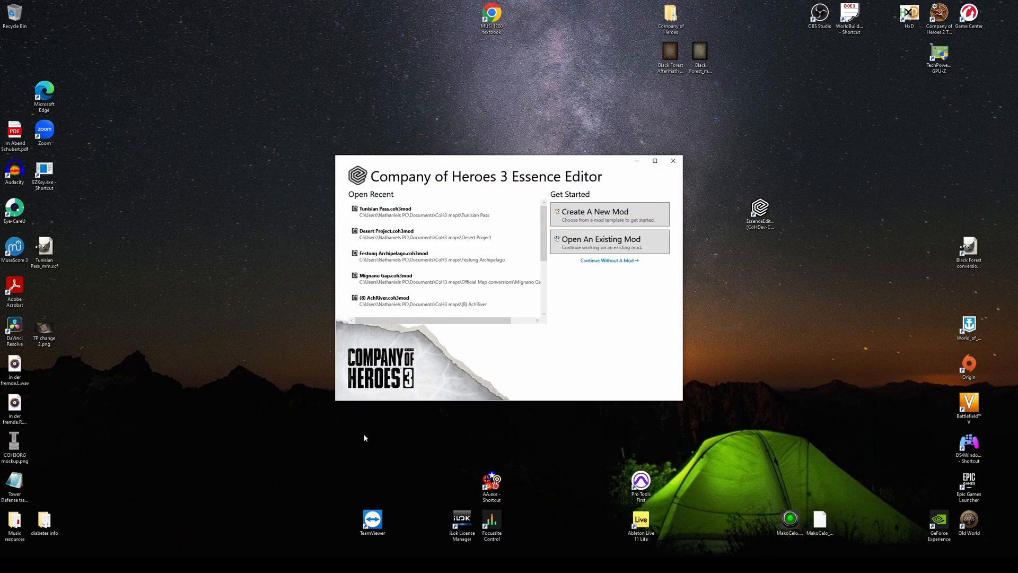
# In the Company of Heroes 3 Essence Editor, start a new Scenario mod with scenario and display name Desert Project
pyautogui.click(607, 211)
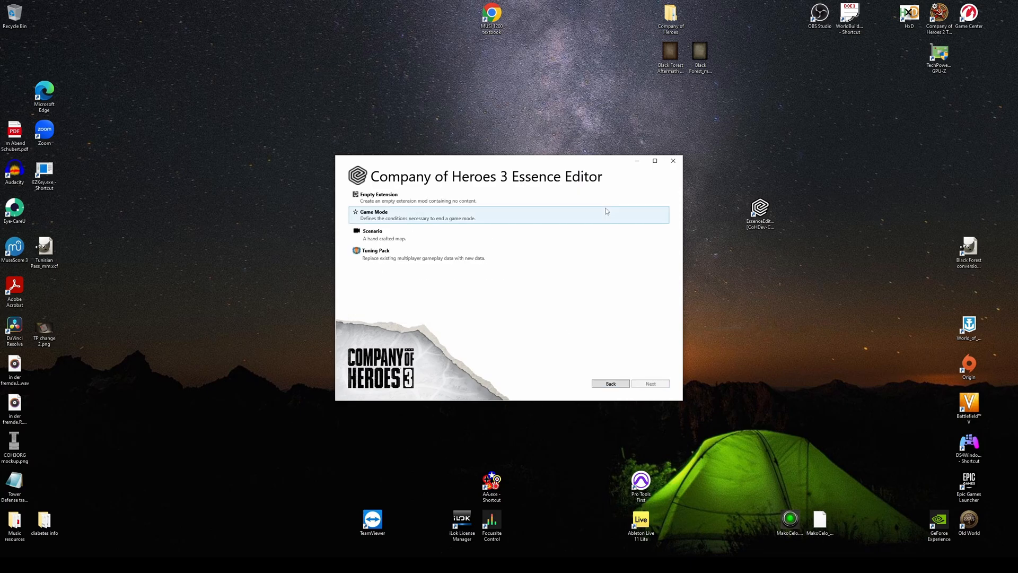
pyautogui.click(402, 239)
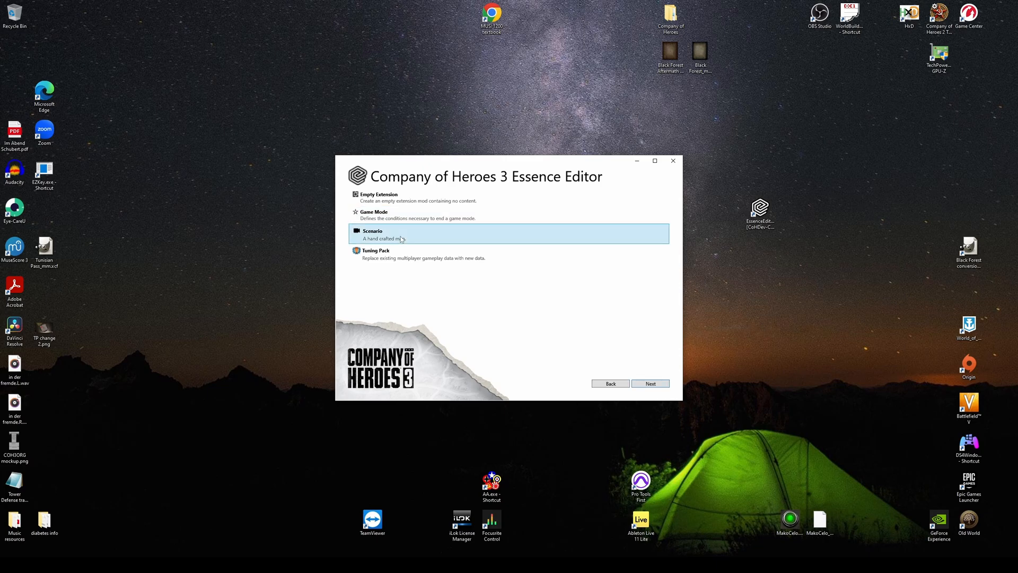
pyautogui.click(652, 384)
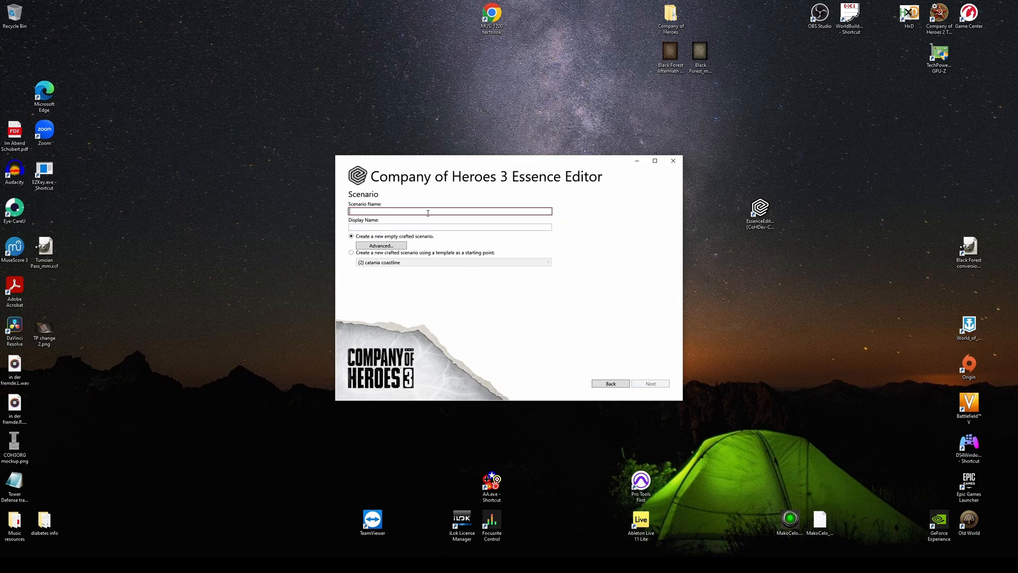
pyautogui.write('Desert Project')
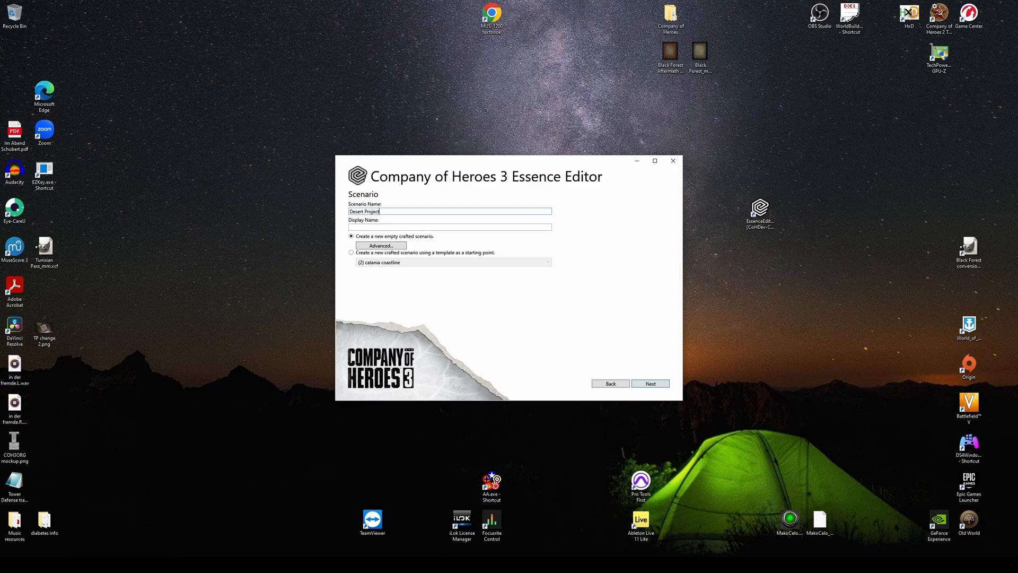
pyautogui.press('Tab')
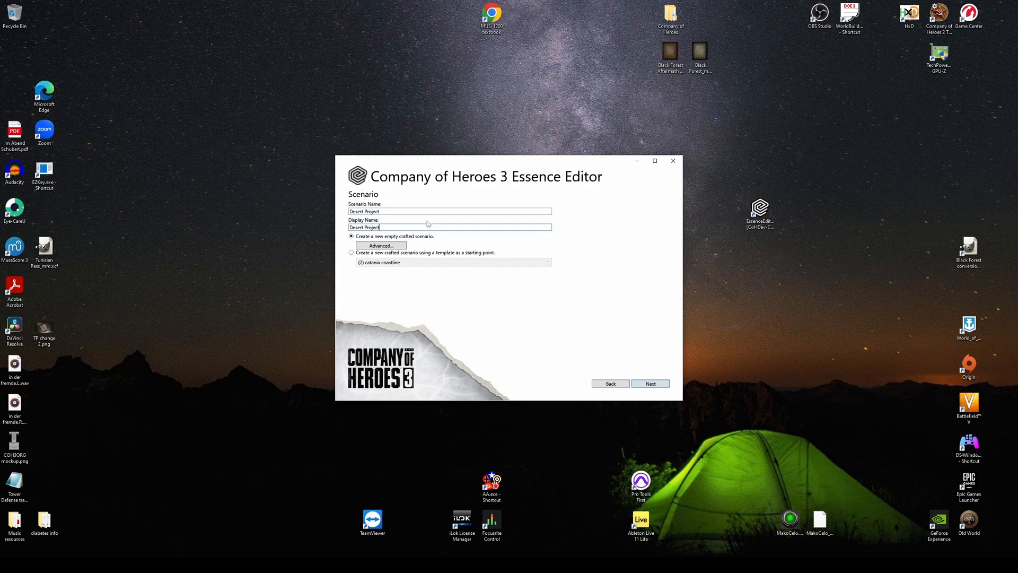
# Set the scenario's terrain size to 864 x 864 in the advanced settings
pyautogui.click(400, 246)
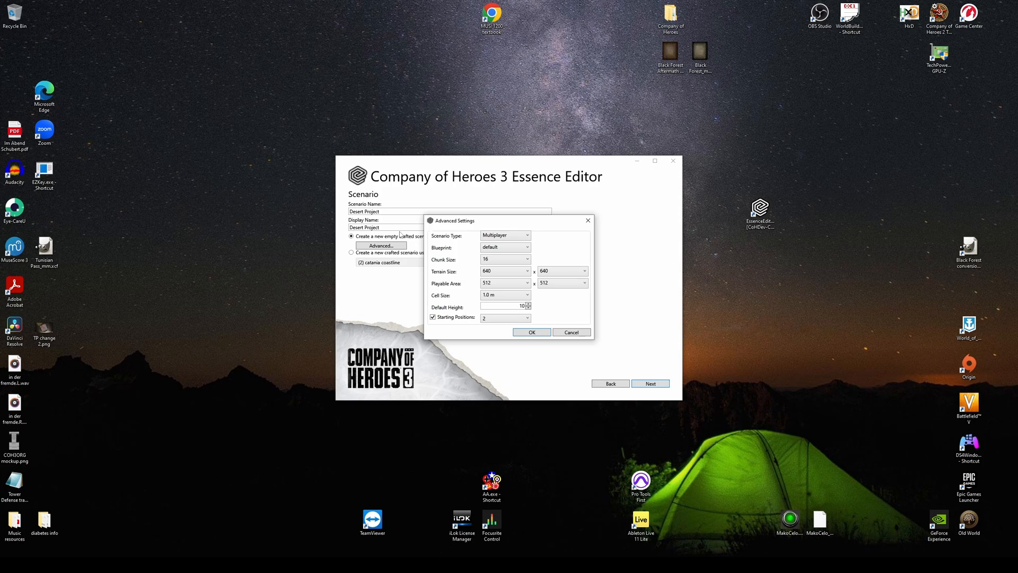
pyautogui.click(518, 270)
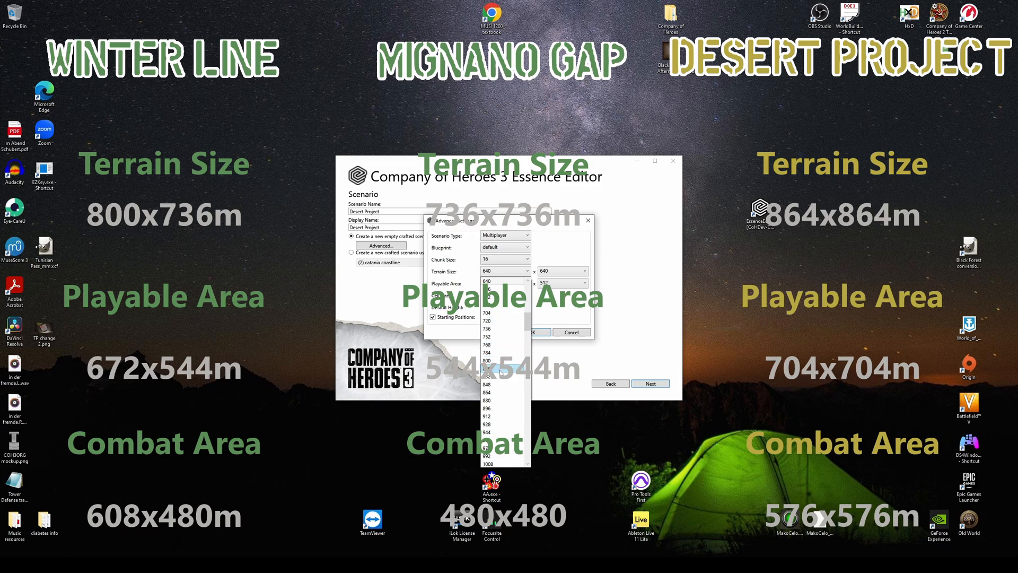
pyautogui.click(498, 393)
pyautogui.click(561, 271)
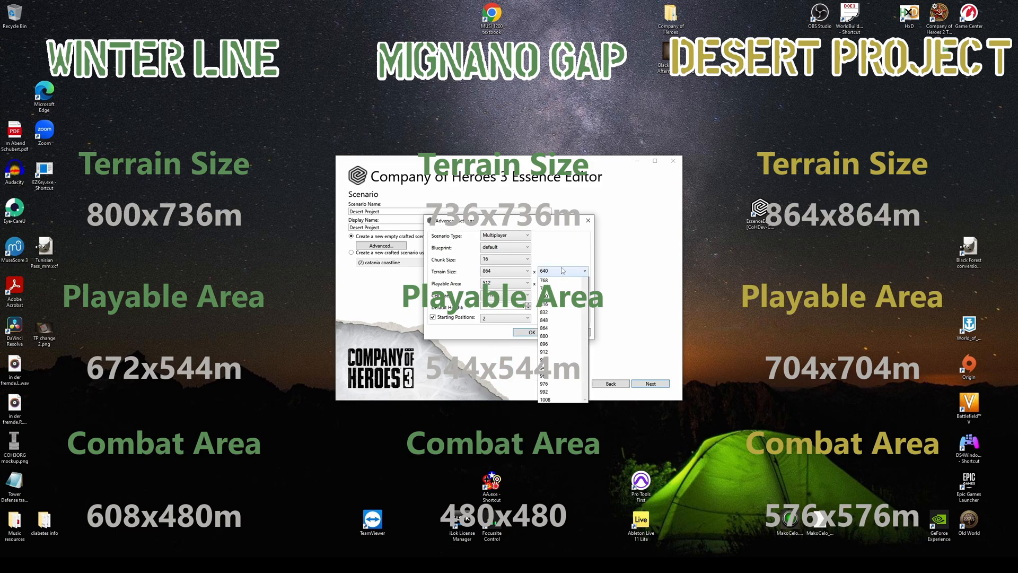
pyautogui.click(554, 392)
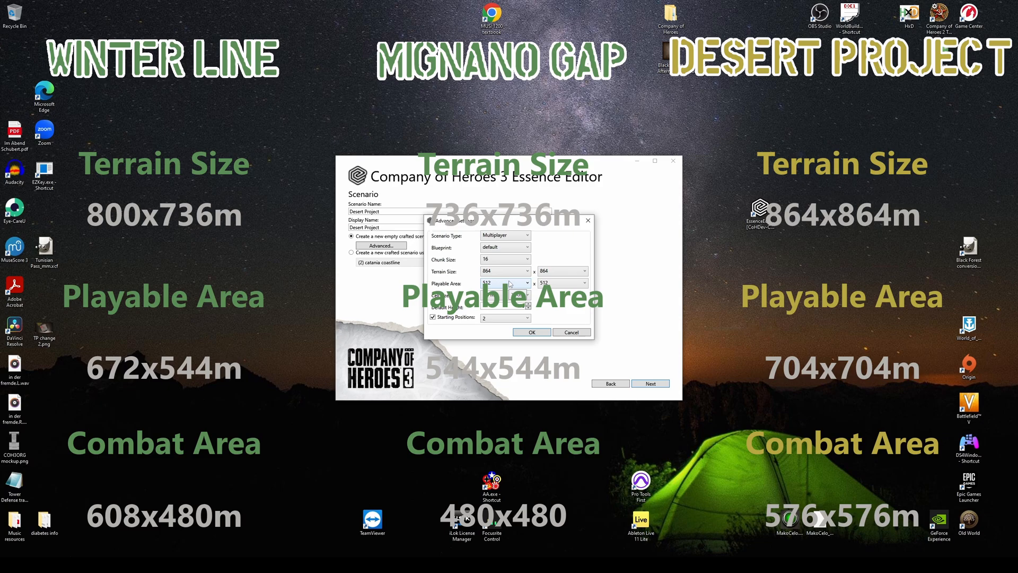
# Set the scenario's playable area to 704 x 704
pyautogui.click(510, 284)
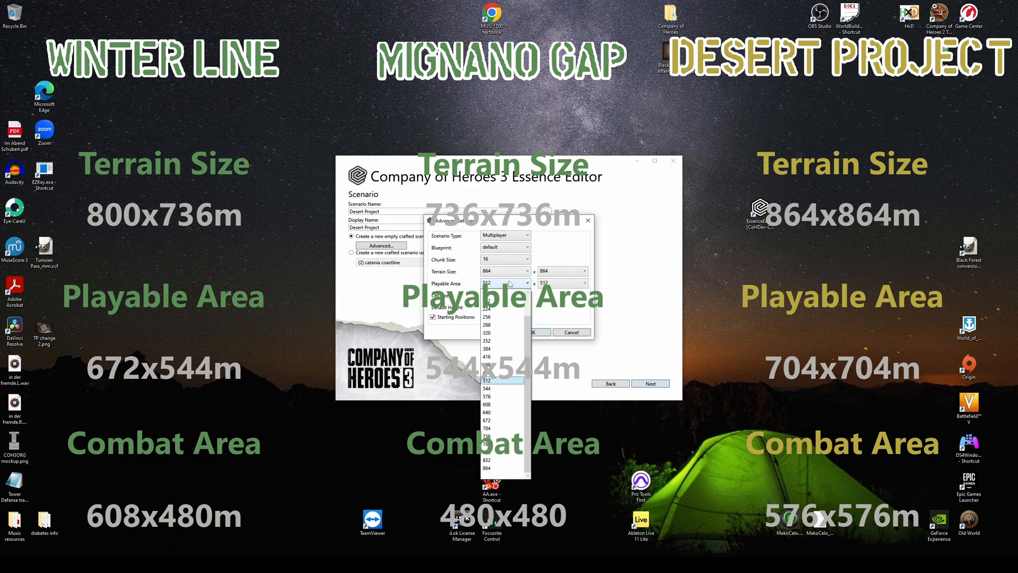
pyautogui.click(494, 428)
pyautogui.click(555, 283)
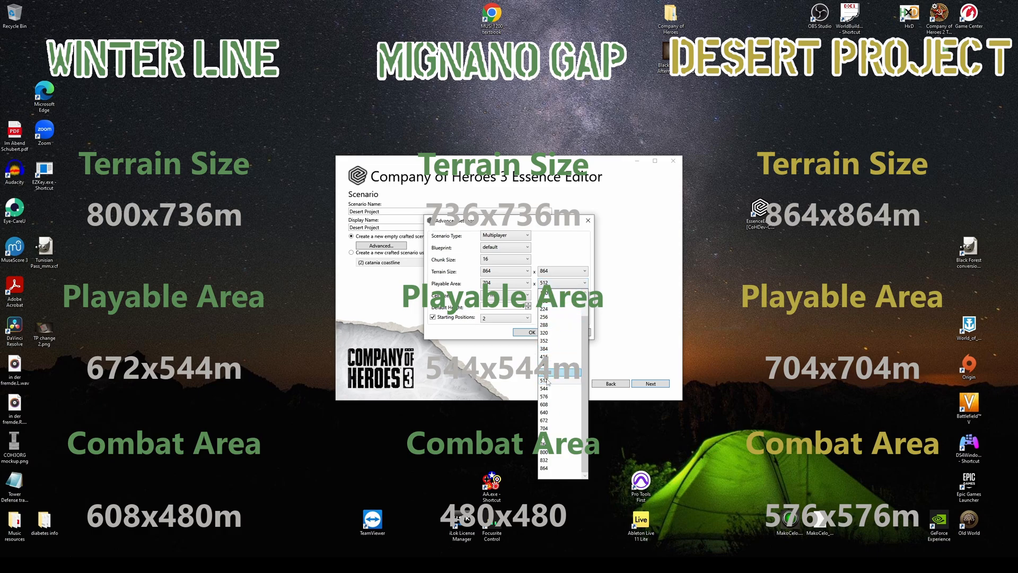
pyautogui.click(549, 429)
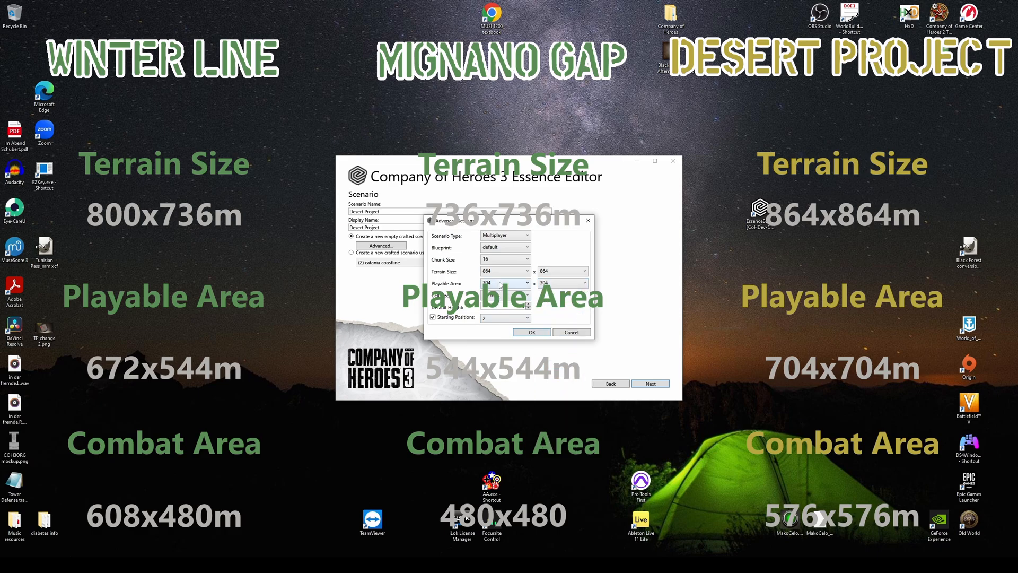
# Set the number of starting positions to 8, accept the advanced settings and continue to the mod details
pyautogui.click(503, 318)
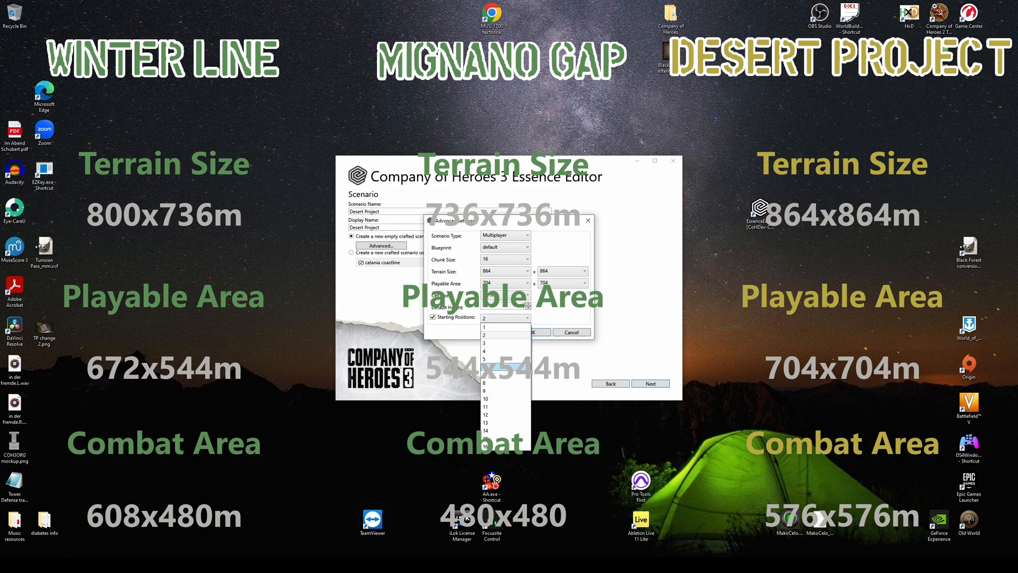
pyautogui.click(489, 382)
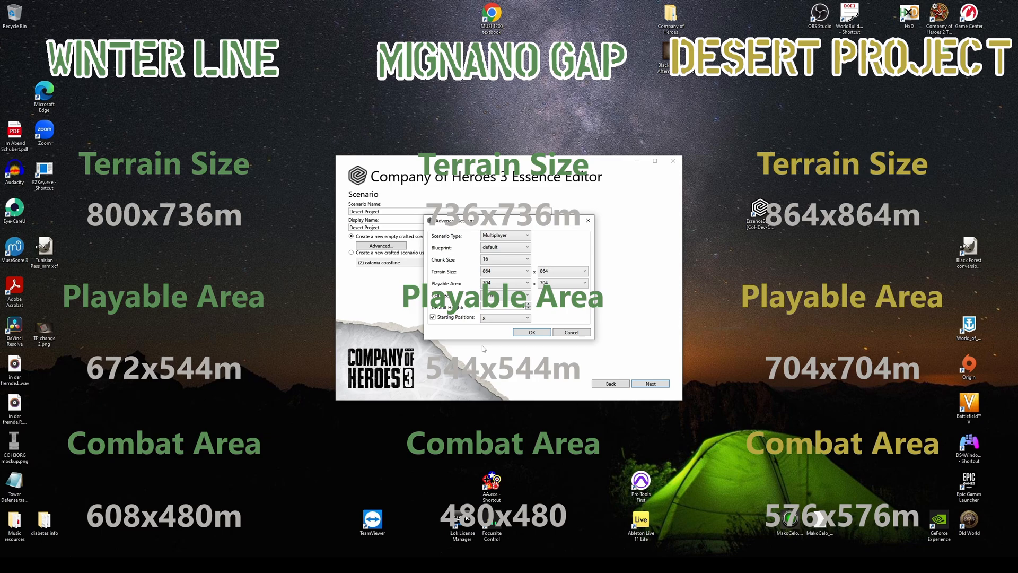
pyautogui.click(530, 332)
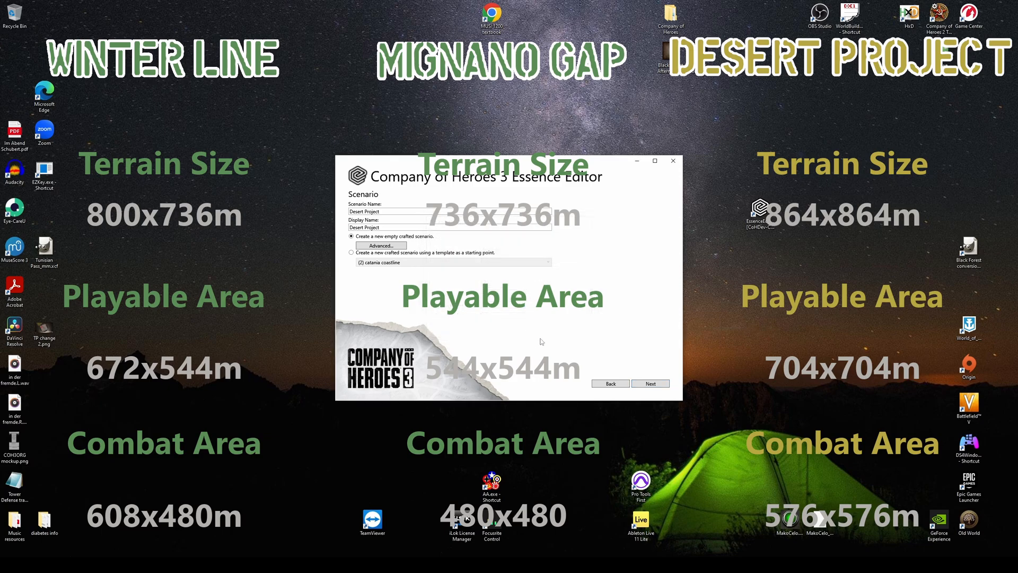
pyautogui.click(650, 384)
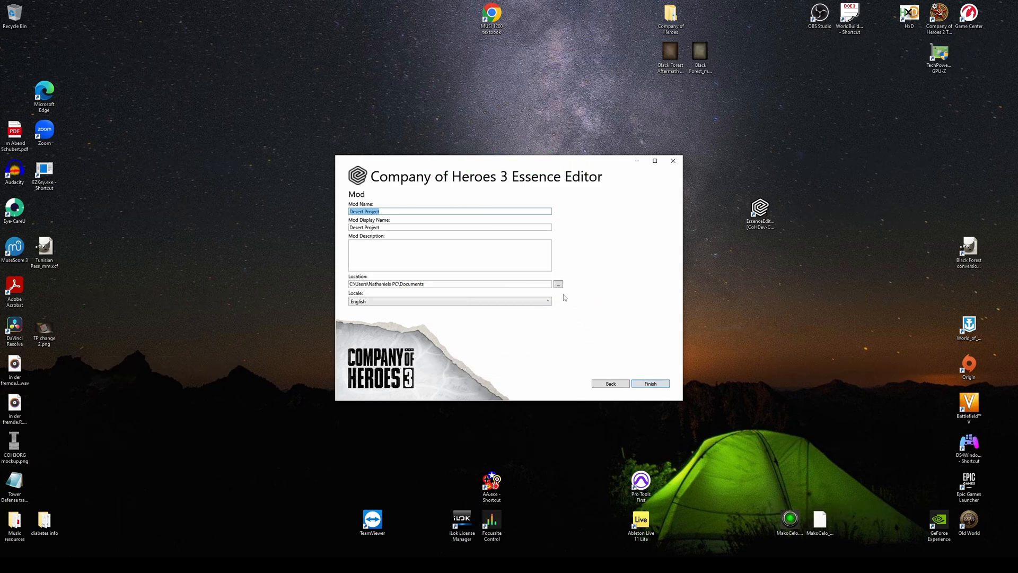
# Choose the CoH3 maps folder in Documents as the mod's location and finish creating the mod
pyautogui.click(558, 284)
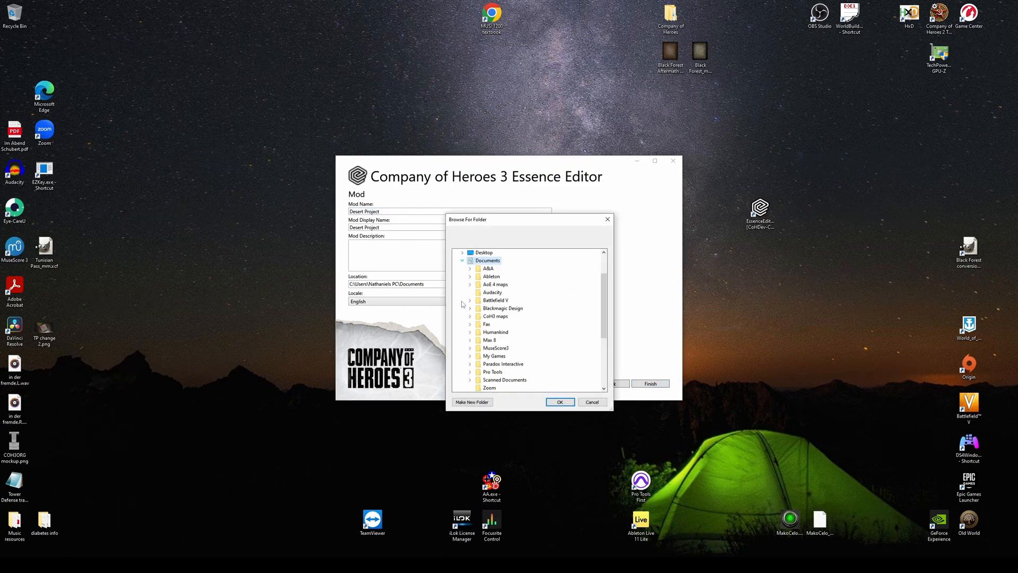
pyautogui.click(496, 316)
pyautogui.click(559, 402)
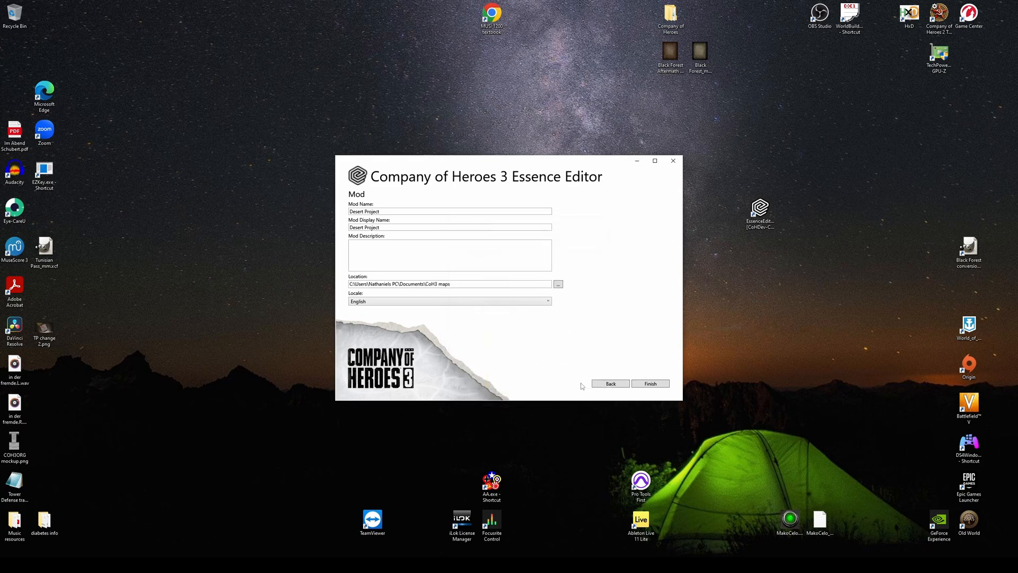
pyautogui.click(635, 386)
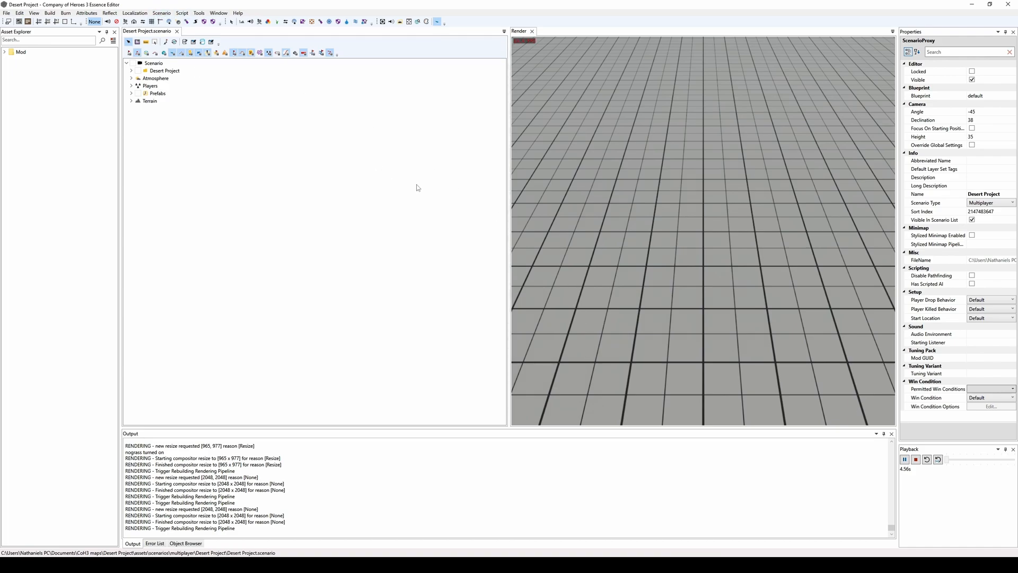
# Enlarge the render view by hiding the Asset Explorer, narrowing the scenario tree and shrinking the output area
pyautogui.click(114, 32)
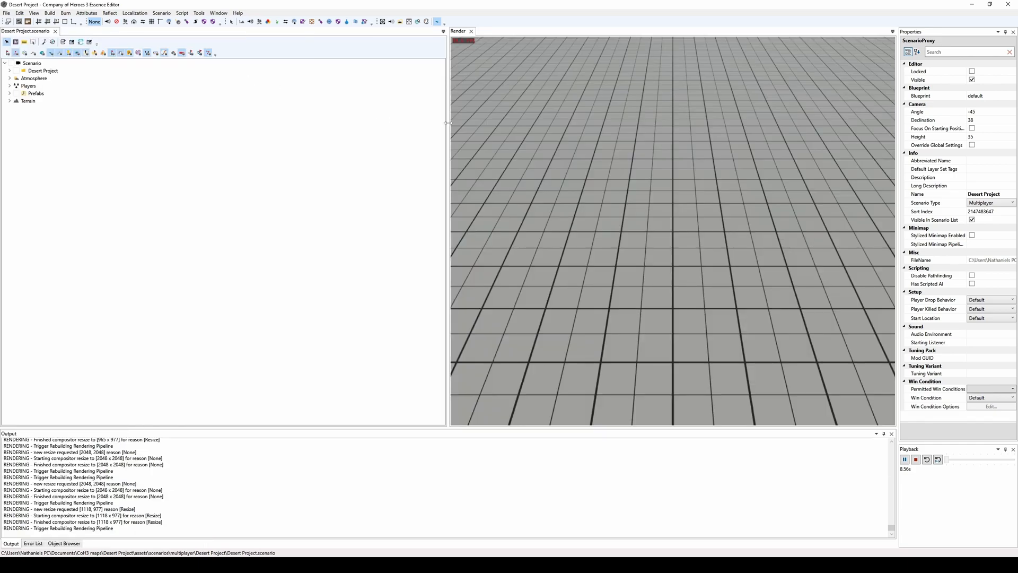
pyautogui.moveTo(447, 123); pyautogui.dragTo(64, 98)
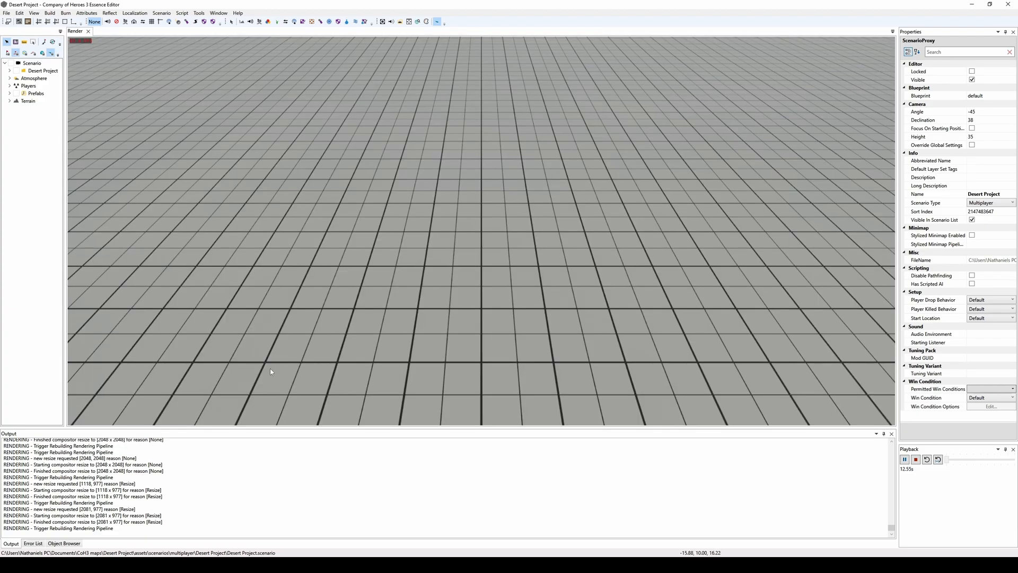
pyautogui.moveTo(296, 427); pyautogui.dragTo(296, 451)
# View the whole terrain and expand the Desert Project and Players groups in the scenario tree
pyautogui.scroll(-3, 502, 238)
pyautogui.scroll(-5, 509, 233)
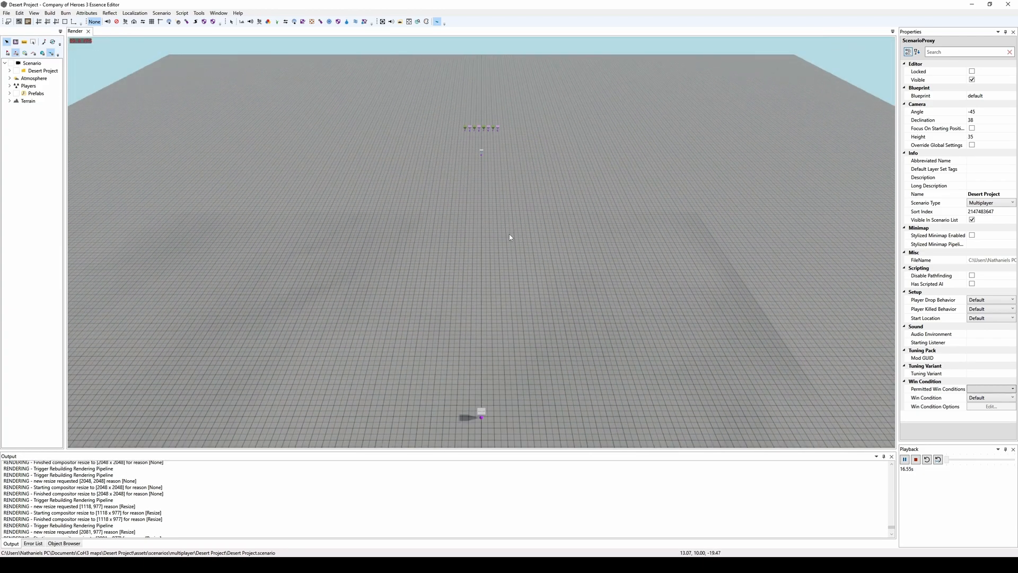
pyautogui.moveTo(506, 238); pyautogui.dragTo(520, 254, button='middle')
pyautogui.click(9, 71)
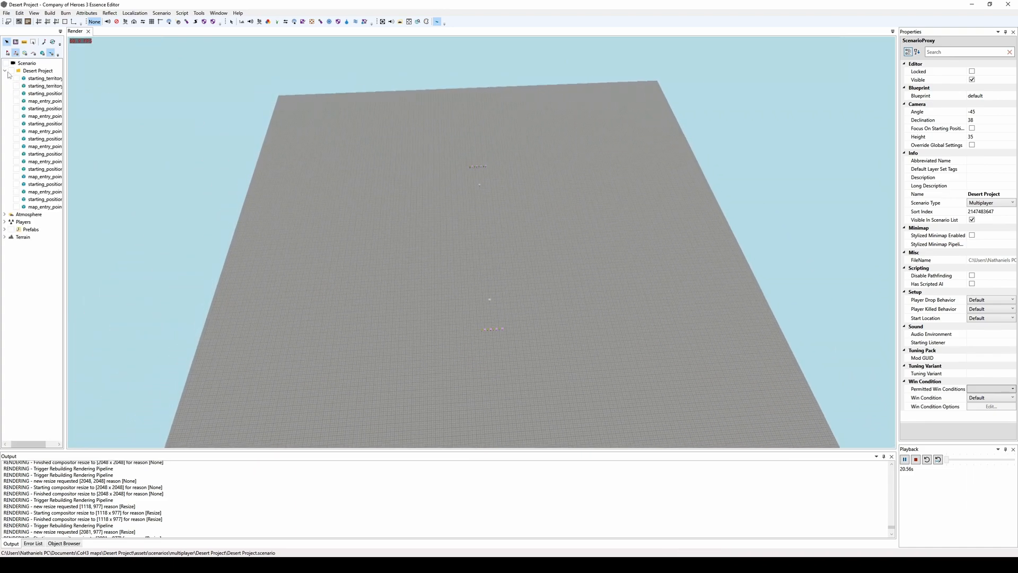
pyautogui.click(5, 222)
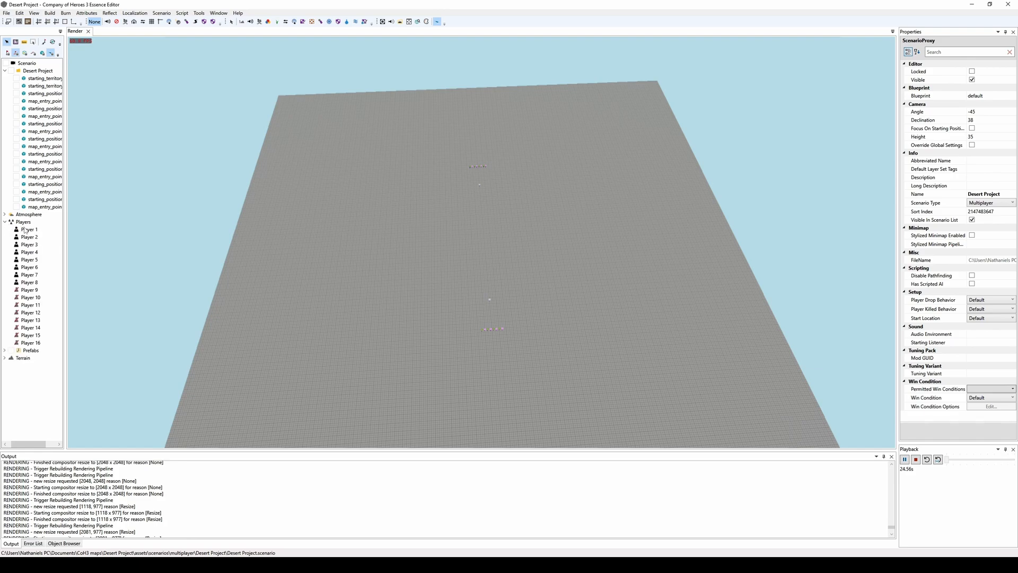
# Assign Players 1 through 4 to Team 1
pyautogui.click(29, 230)
pyautogui.keyDown('shift'); pyautogui.click(30, 253); pyautogui.keyUp('shift')
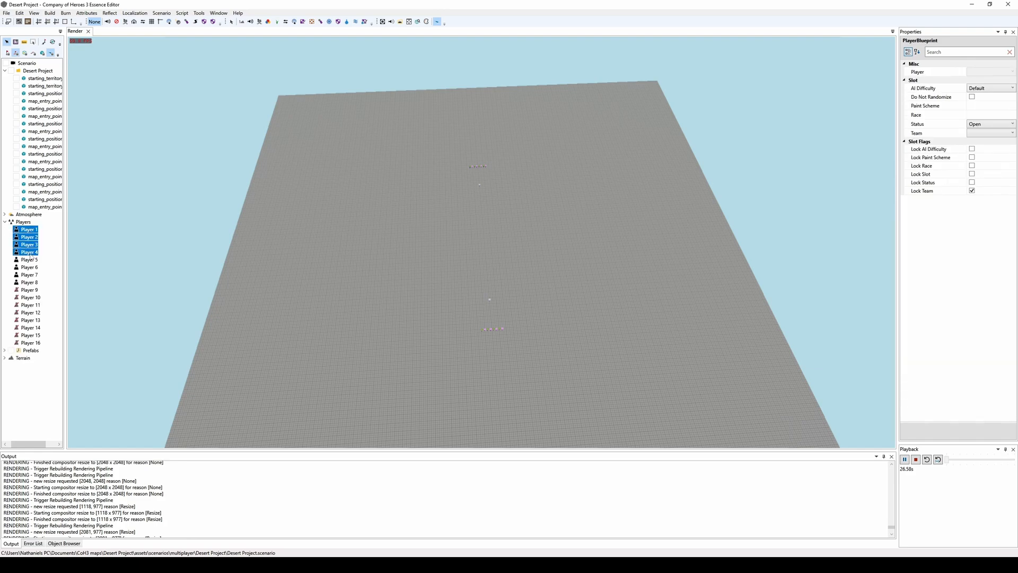
pyautogui.click(990, 133)
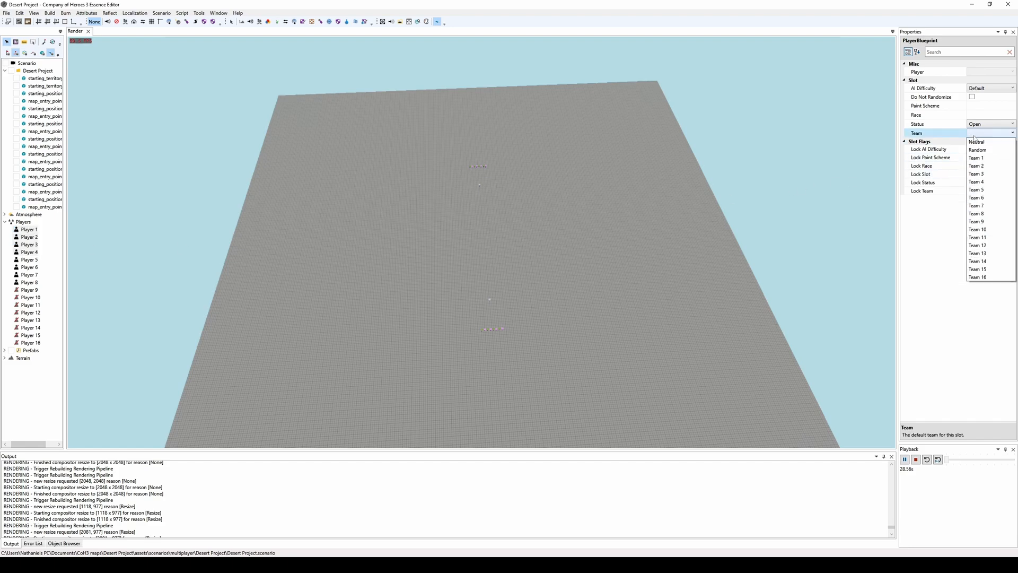
pyautogui.click(986, 159)
# Assign Players 5 through 8 to Team 2 and collapse the Players group
pyautogui.click(24, 260)
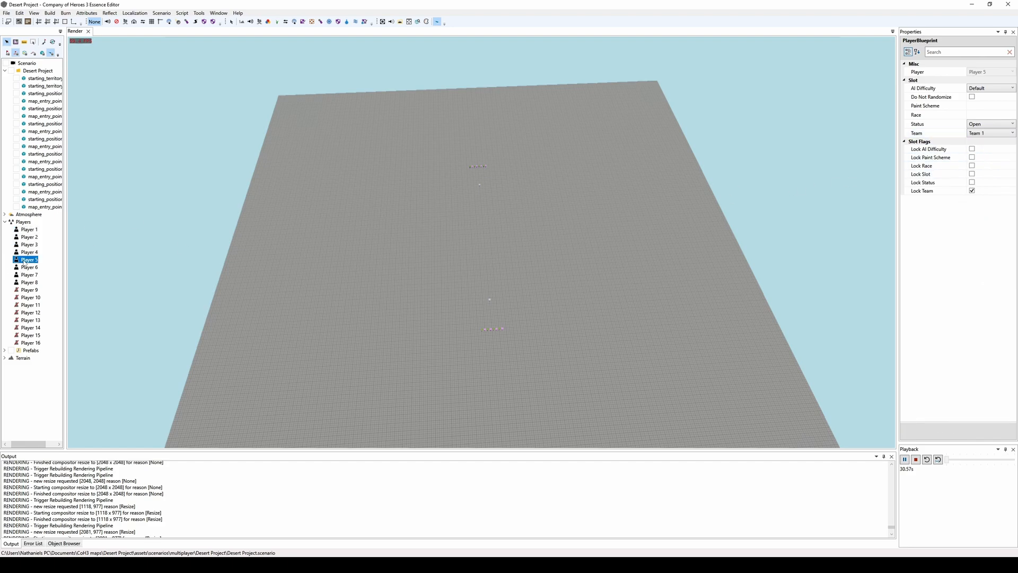
pyautogui.keyDown('shift'); pyautogui.click(29, 289); pyautogui.keyUp('shift')
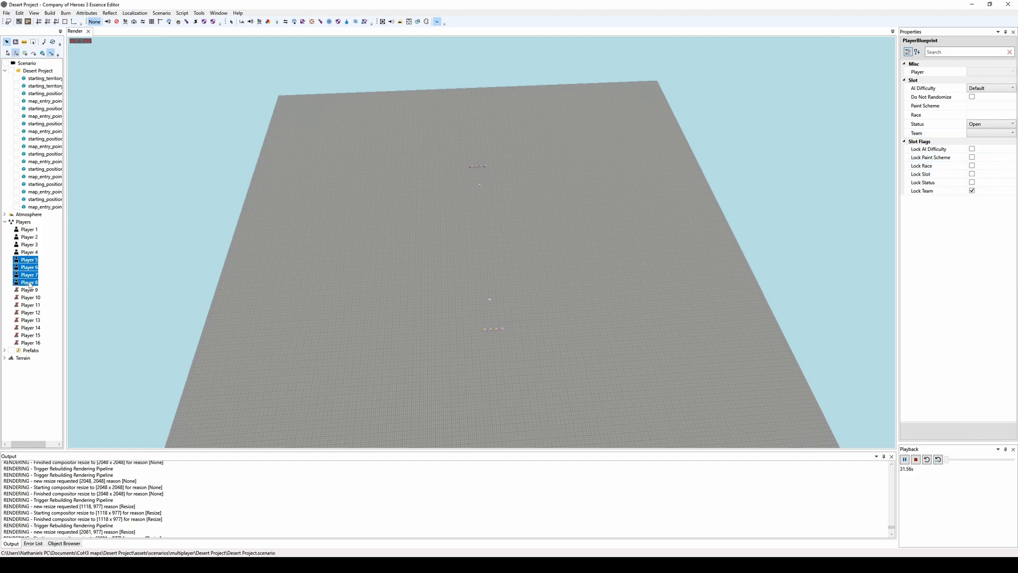
pyautogui.click(982, 134)
pyautogui.click(987, 166)
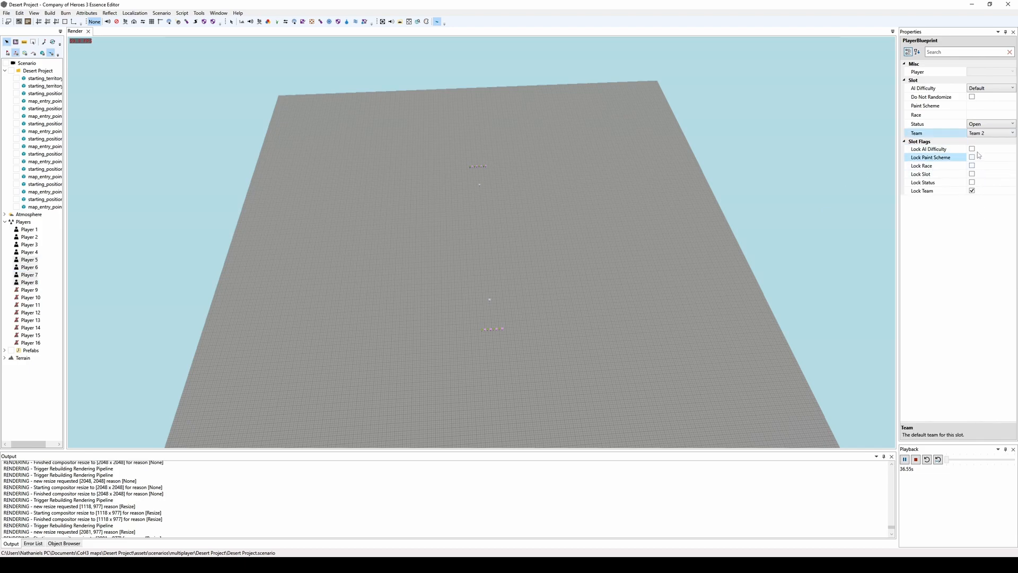
pyautogui.click(4, 223)
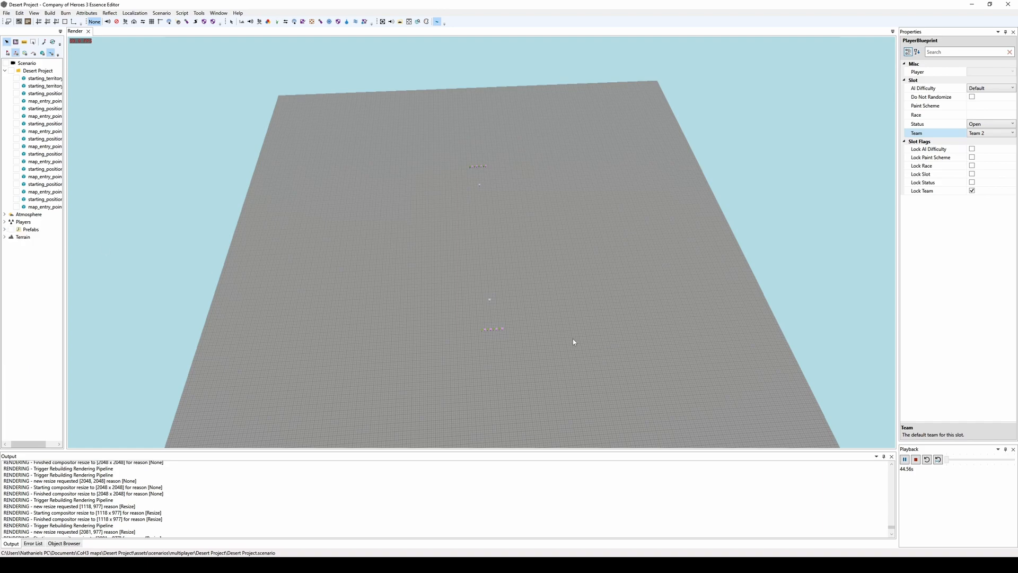
# Inspect where the two starting territories and several of the players' starting positions and entry points sit on the terrain
pyautogui.keyDown('alt'); pyautogui.moveTo(571, 341); pyautogui.dragTo(582, 329); pyautogui.keyUp('alt')
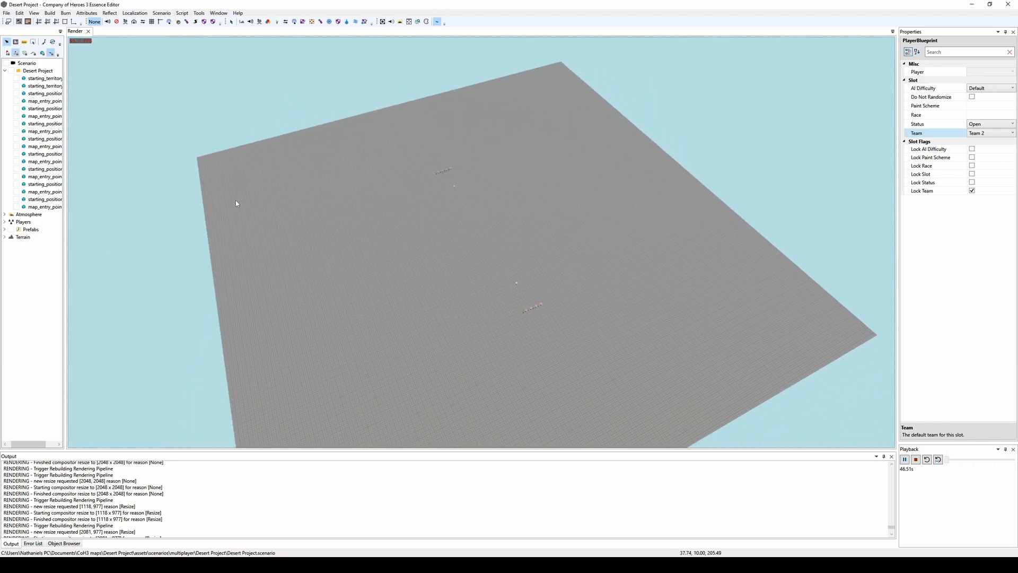
pyautogui.click(44, 86)
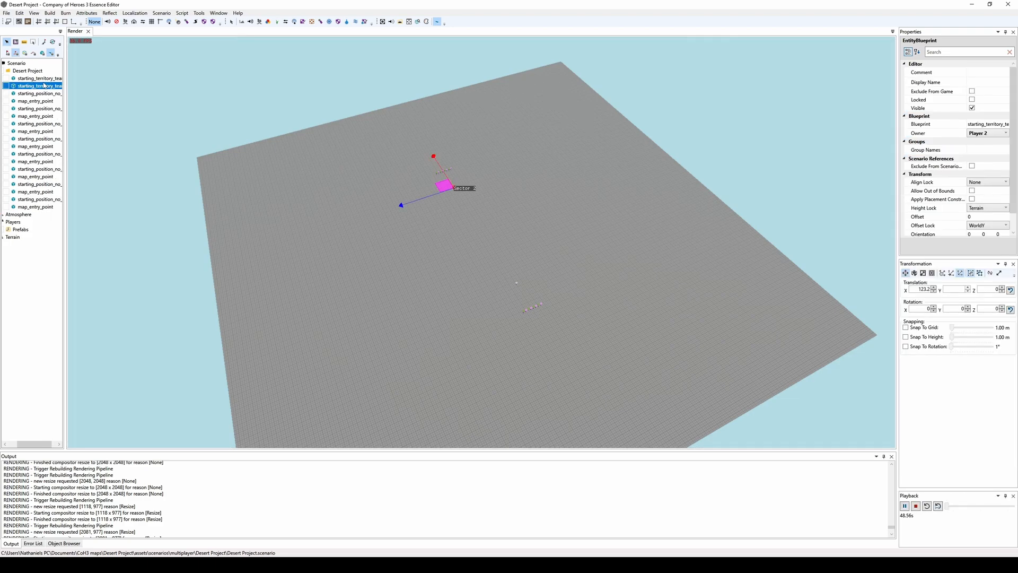
pyautogui.click(42, 79)
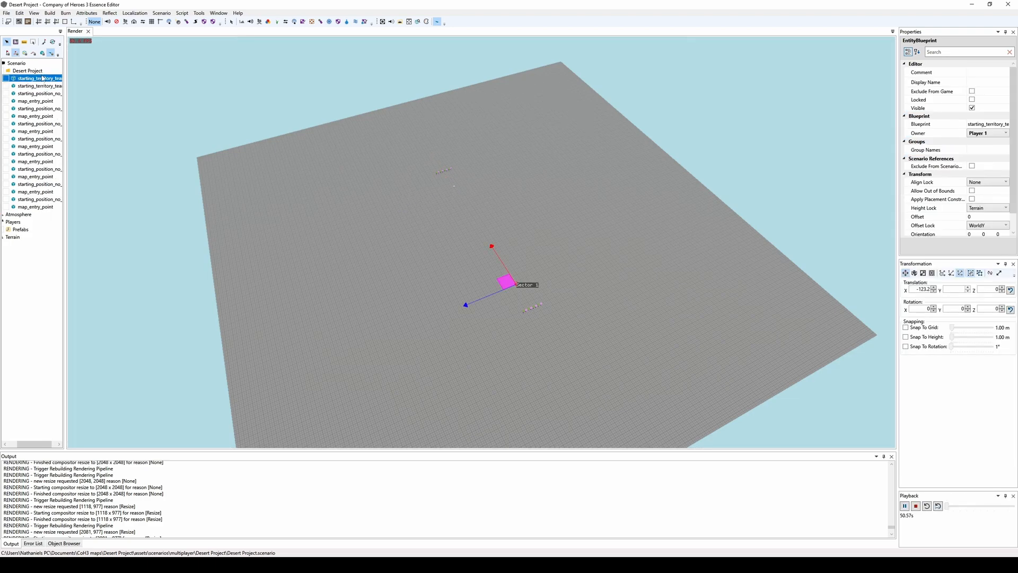
pyautogui.click(39, 95)
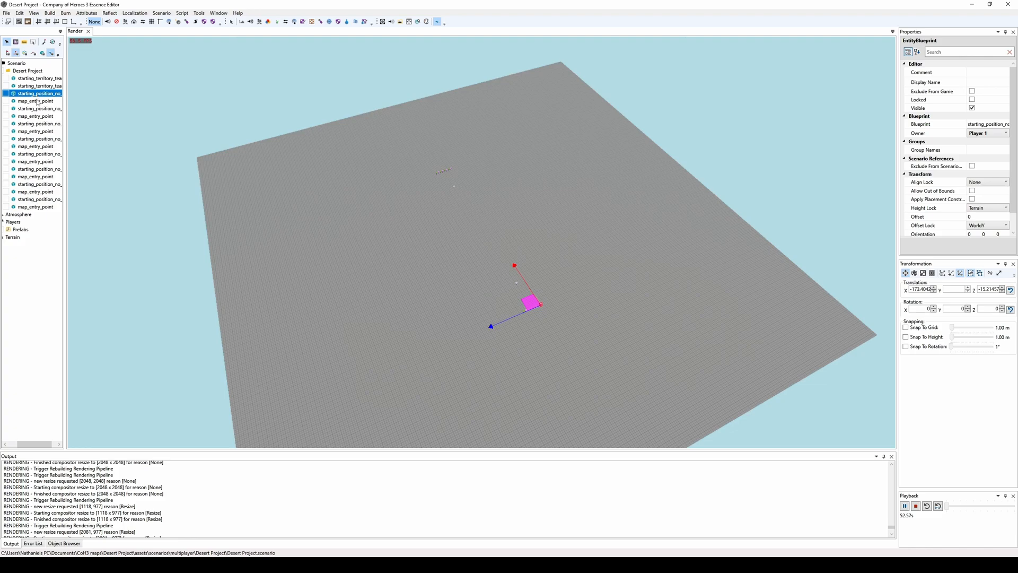
pyautogui.click(36, 116)
pyautogui.click(37, 139)
# Select the first starting positions together with their map entry points and check the owner of each starting territory
pyautogui.click(36, 93)
pyautogui.keyDown('ctrl'); pyautogui.click(36, 101); pyautogui.keyUp('ctrl')
pyautogui.keyDown('ctrl'); pyautogui.click(36, 109); pyautogui.keyUp('ctrl')
pyautogui.keyDown('ctrl'); pyautogui.click(36, 116); pyautogui.keyUp('ctrl')
pyautogui.click(37, 154)
pyautogui.keyDown('ctrl'); pyautogui.click(35, 94); pyautogui.keyUp('ctrl')
pyautogui.click(39, 86)
pyautogui.click(987, 133)
pyautogui.click(39, 78)
# Widen the scenario tree so full object names fit and go through the starting positions, entry points and second territory
pyautogui.moveTo(65, 159); pyautogui.dragTo(106, 159)
pyautogui.click(56, 146)
pyautogui.click(56, 185)
pyautogui.click(52, 207)
pyautogui.click(56, 148)
pyautogui.click(56, 153)
pyautogui.click(56, 86)
pyautogui.click(56, 146)
pyautogui.click(497, 190)
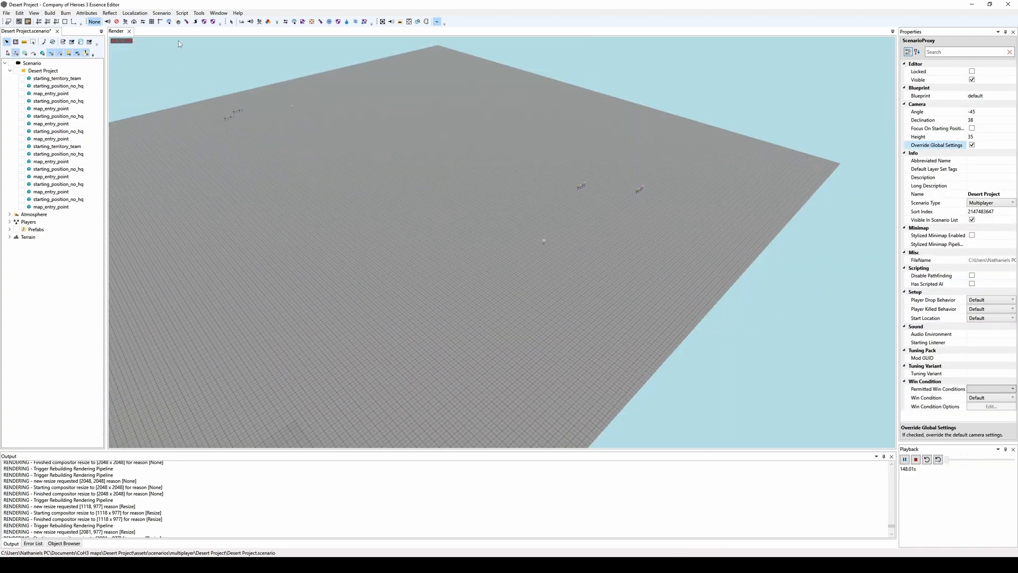
# Review the Render Settings and the Overlay Grid Units option in the Scenario Settings, leaving the values as they are
pyautogui.click(199, 13)
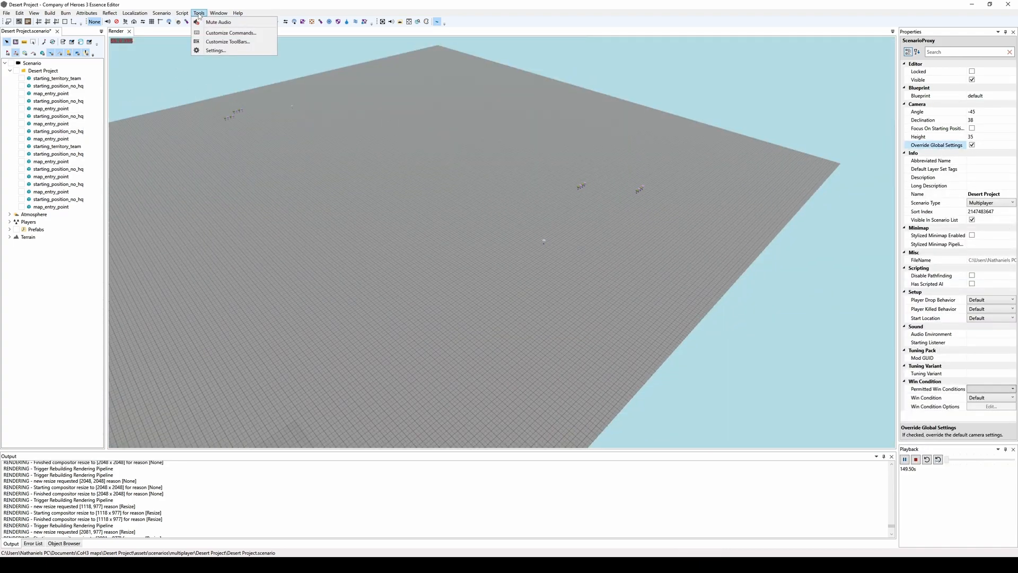
pyautogui.click(210, 50)
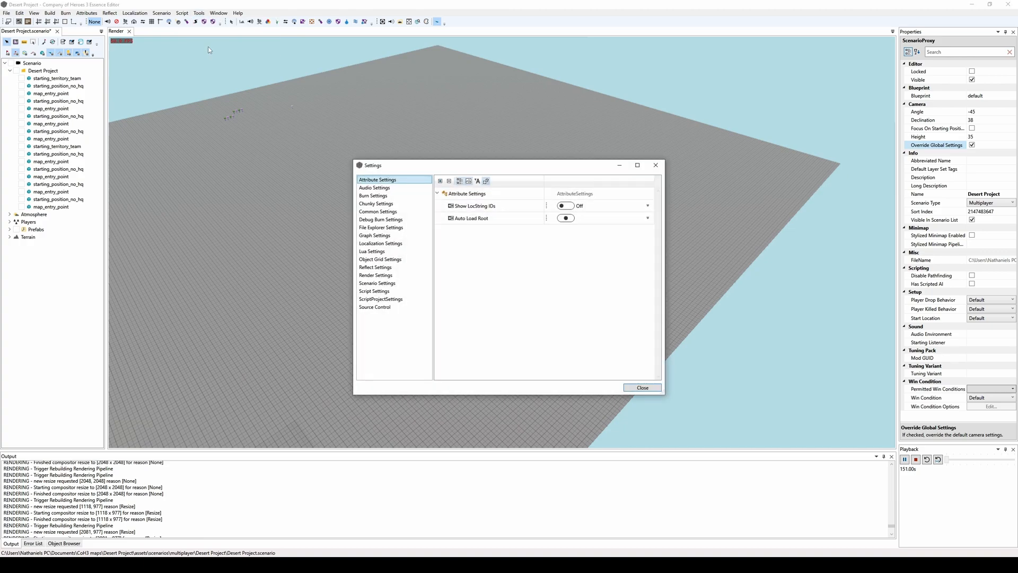
pyautogui.click(375, 275)
pyautogui.moveTo(660, 208); pyautogui.dragTo(649, 315)
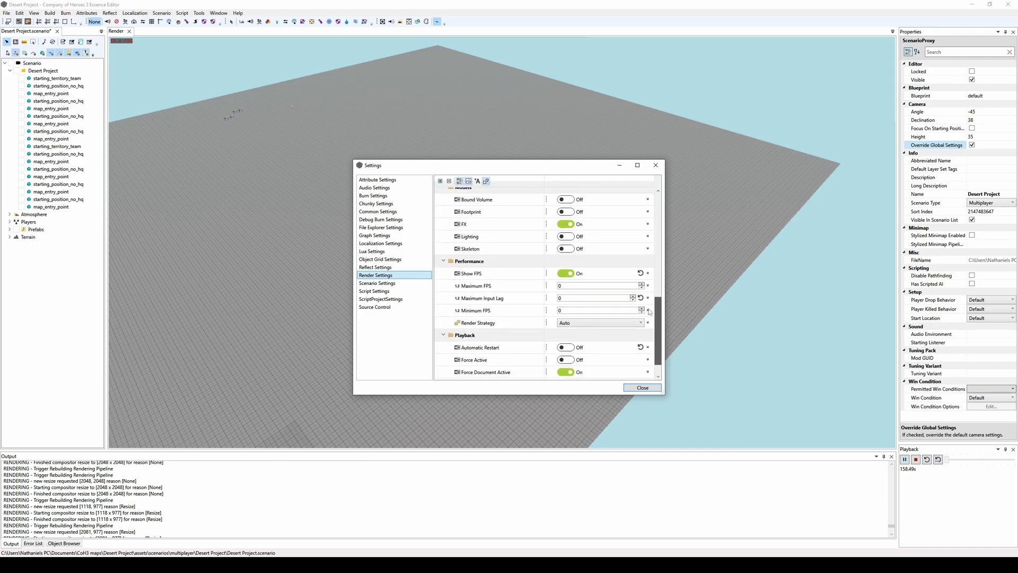
pyautogui.click(395, 285)
pyautogui.moveTo(658, 210); pyautogui.dragTo(656, 298)
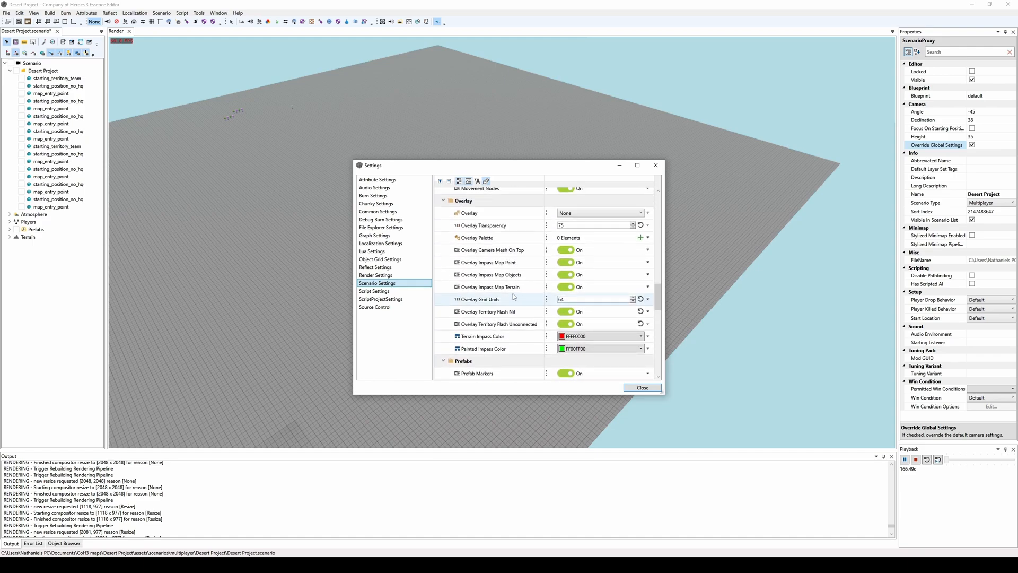
pyautogui.click(474, 300)
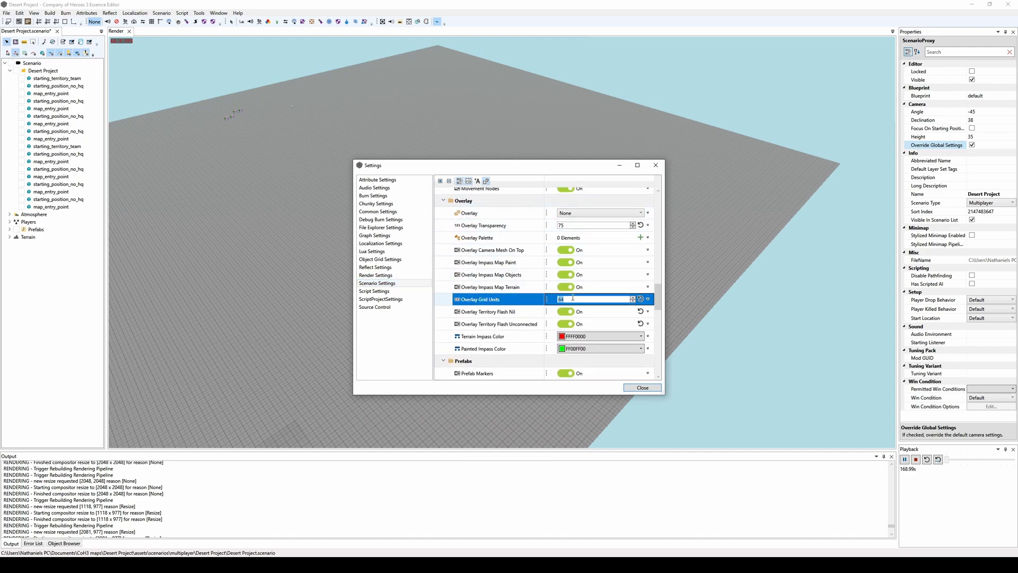
pyautogui.click(645, 390)
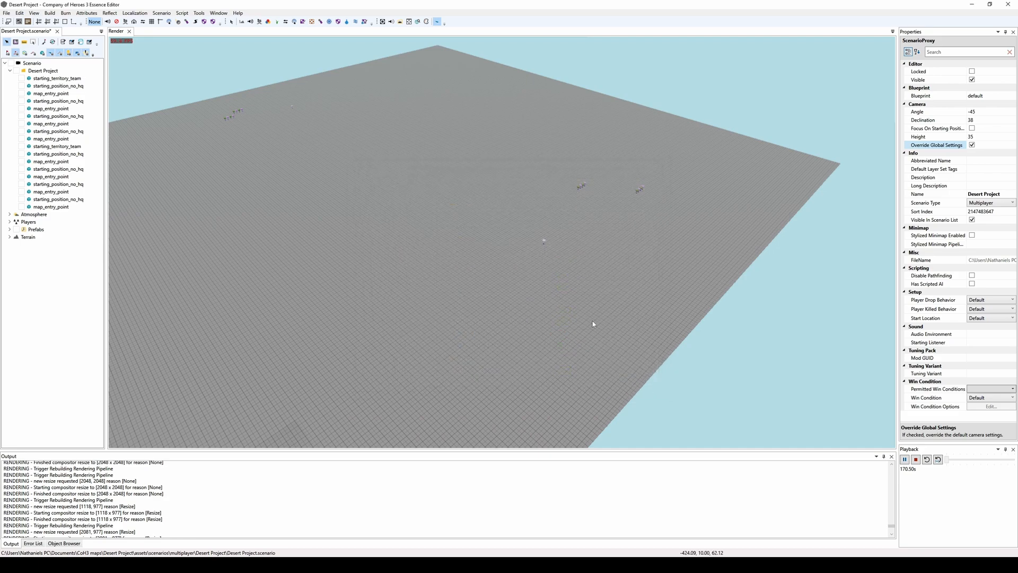
# Display the Grid Lines overlay on the terrain and bring the whole map into view
pyautogui.click(162, 12)
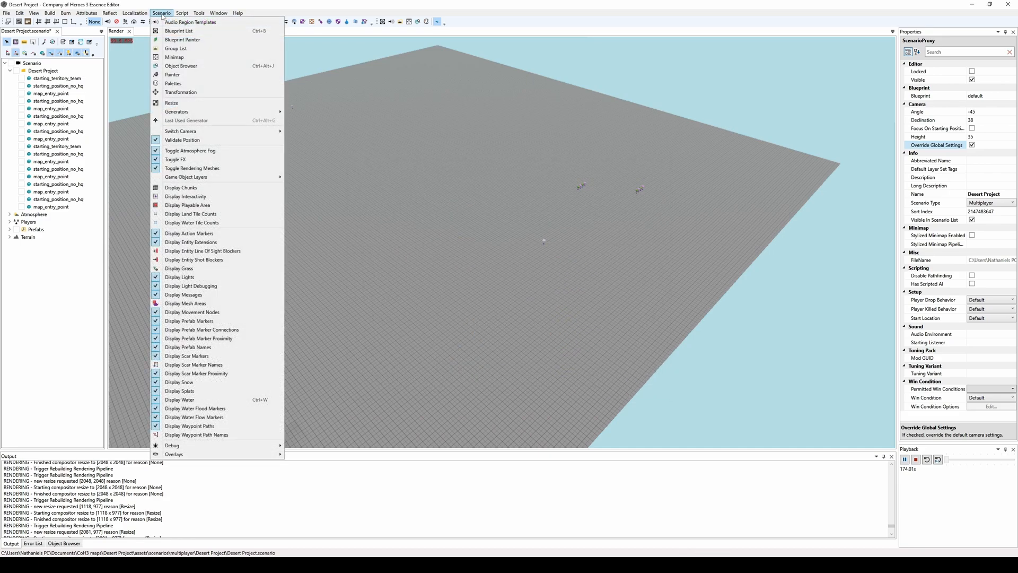
pyautogui.click(161, 13)
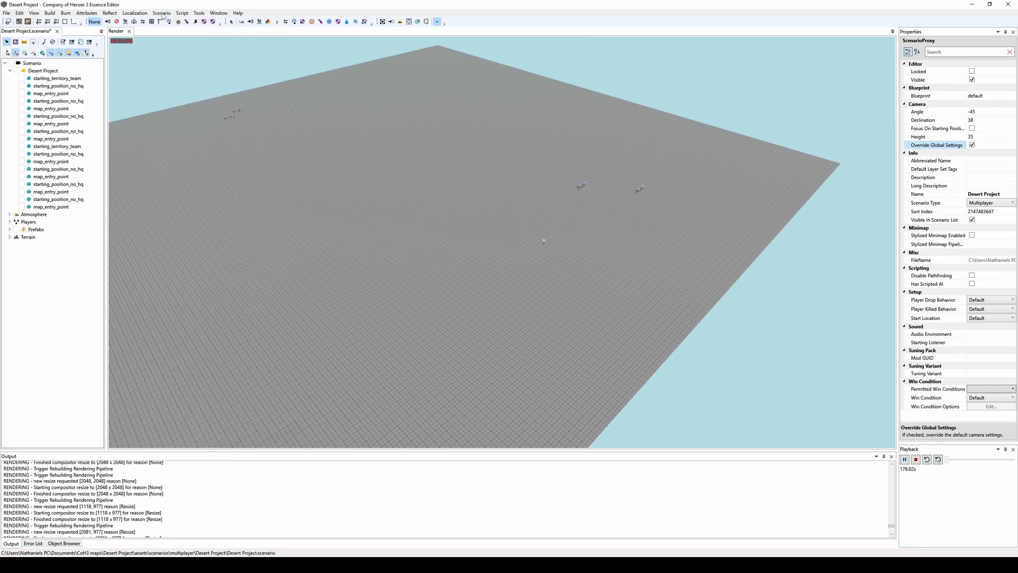
pyautogui.click(161, 13)
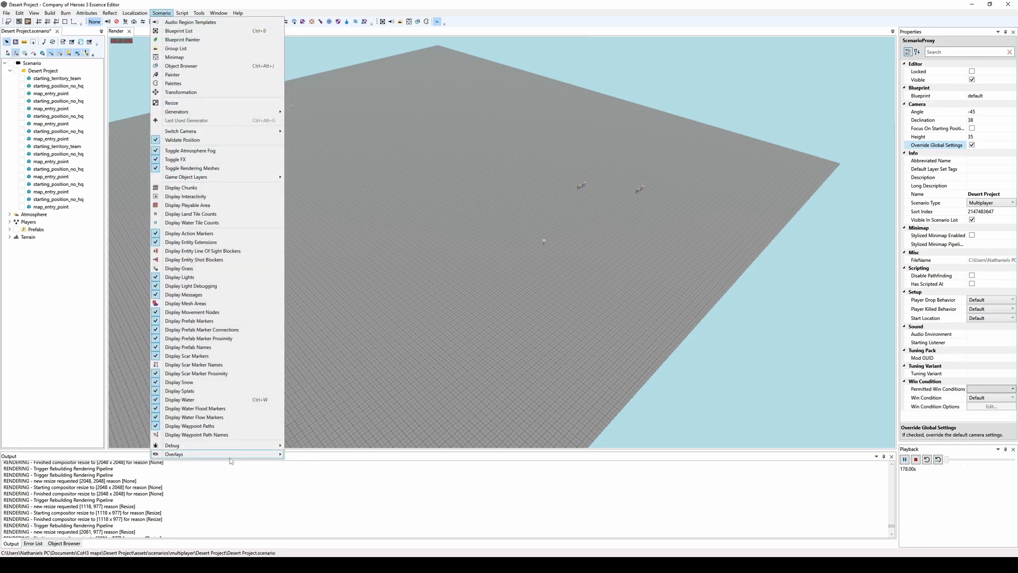
pyautogui.moveTo(233, 454)
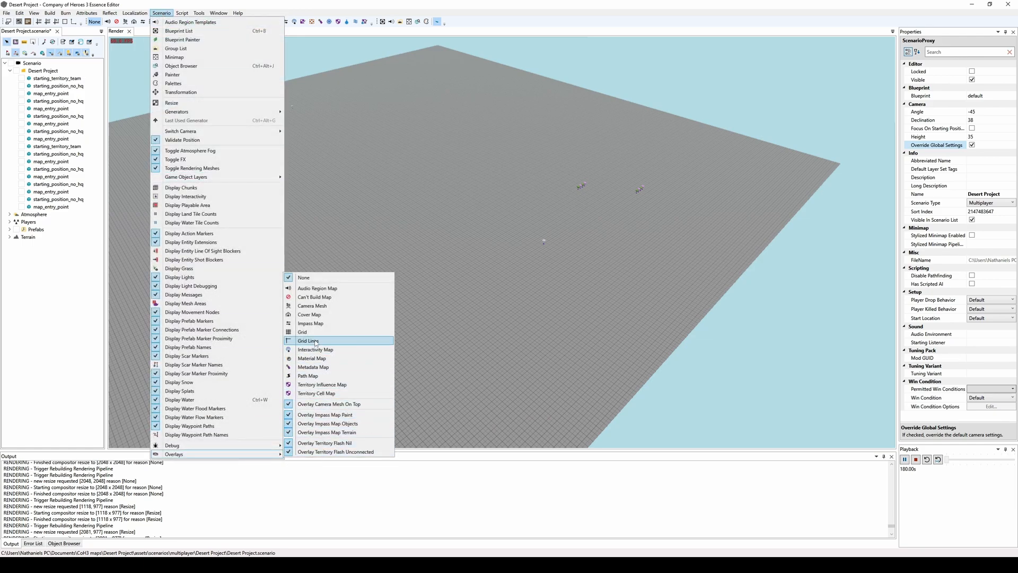
pyautogui.click(162, 13)
pyautogui.click(160, 21)
pyautogui.keyDown('alt'); pyautogui.moveTo(462, 188); pyautogui.dragTo(462, 98); pyautogui.keyUp('alt')
pyautogui.scroll(-3, 439, 190)
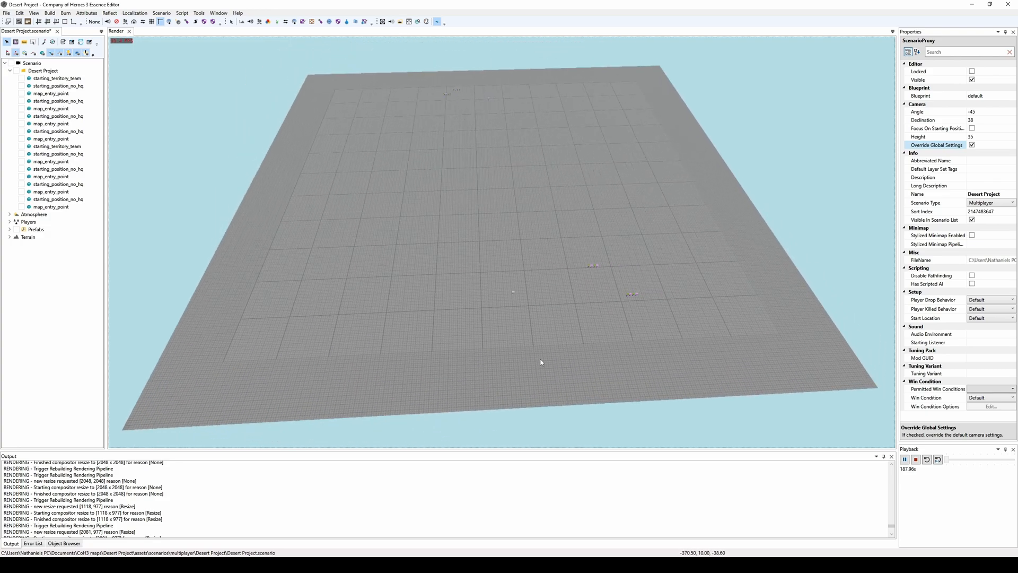
# Check the territory map, raise the impass map's overlay opacity to maximum and return to object selection
pyautogui.click(339, 22)
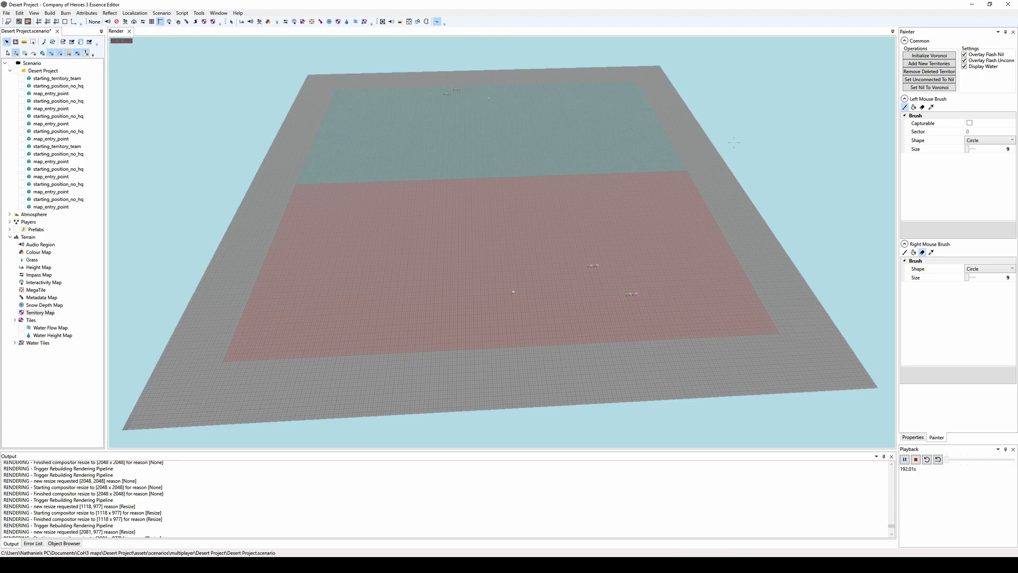
pyautogui.click(287, 23)
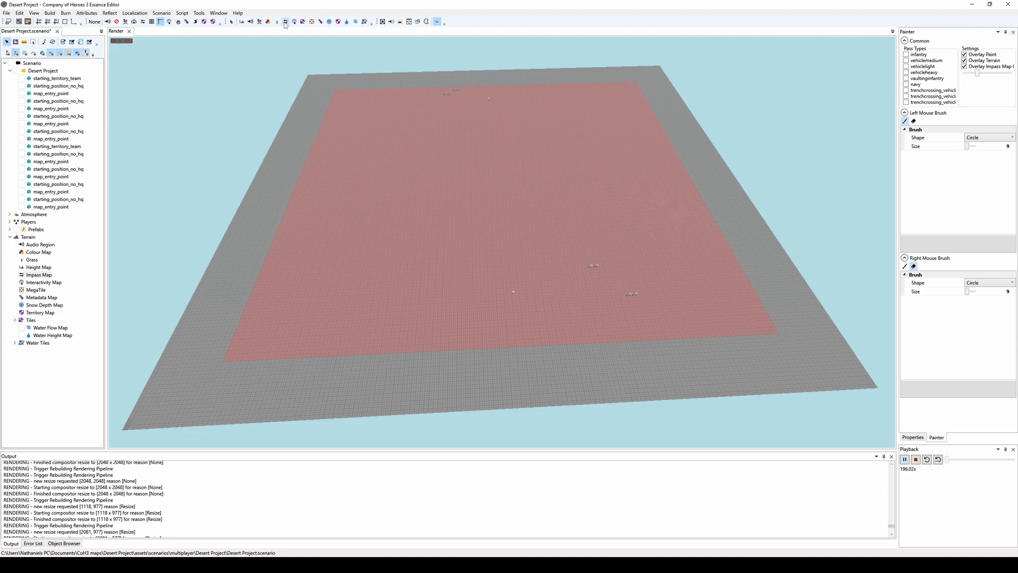
pyautogui.moveTo(977, 73); pyautogui.dragTo(1013, 73)
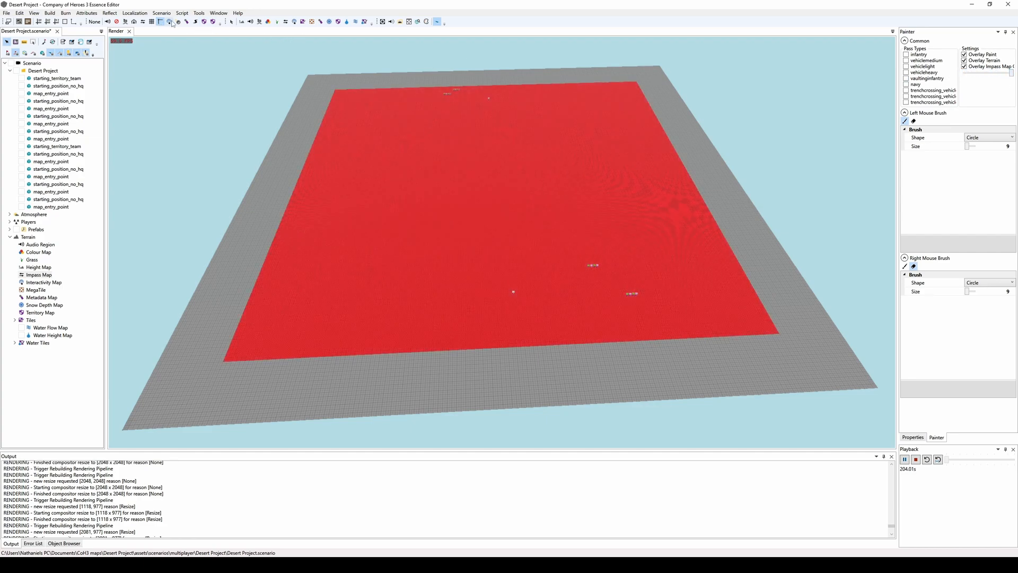
pyautogui.click(232, 22)
# Examine the grid squares across the playable area from close up and from a distance
pyautogui.moveTo(493, 183)
pyautogui.keyDown('alt'); pyautogui.mouseDown()
pyautogui.moveTo(536, 187)
pyautogui.moveTo(467, 173)
pyautogui.mouseUp(); pyautogui.keyUp('alt')
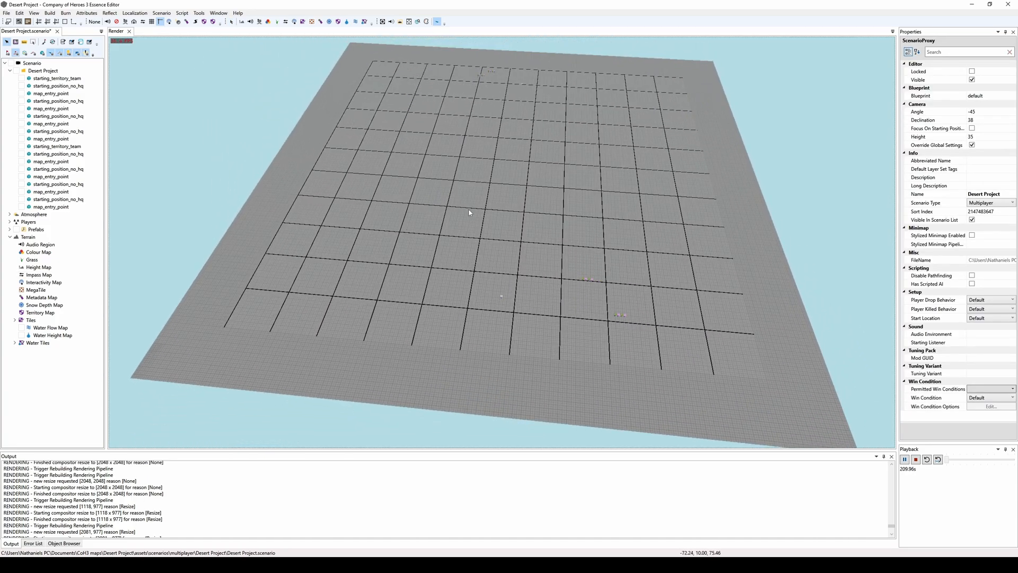
pyautogui.scroll(8, 520, 243)
pyautogui.keyDown('alt'); pyautogui.moveTo(520, 243); pyautogui.dragTo(570, 251); pyautogui.keyUp('alt')
pyautogui.scroll(-8, 570, 250)
pyautogui.scroll(-5, 550, 240)
pyautogui.moveTo(551, 240)
pyautogui.mouseDown(button='middle')
pyautogui.moveTo(578, 239)
pyautogui.moveTo(560, 228)
pyautogui.mouseUp(button='middle')
pyautogui.scroll(5, 559, 244)
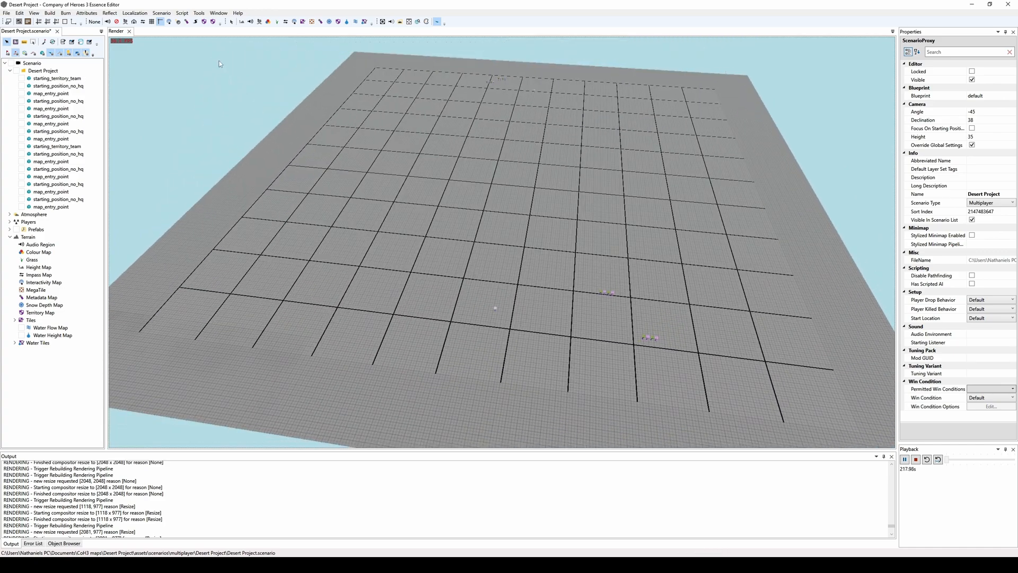
# Lower the impass map's overlay opacity to about half and return to object selection
pyautogui.click(286, 21)
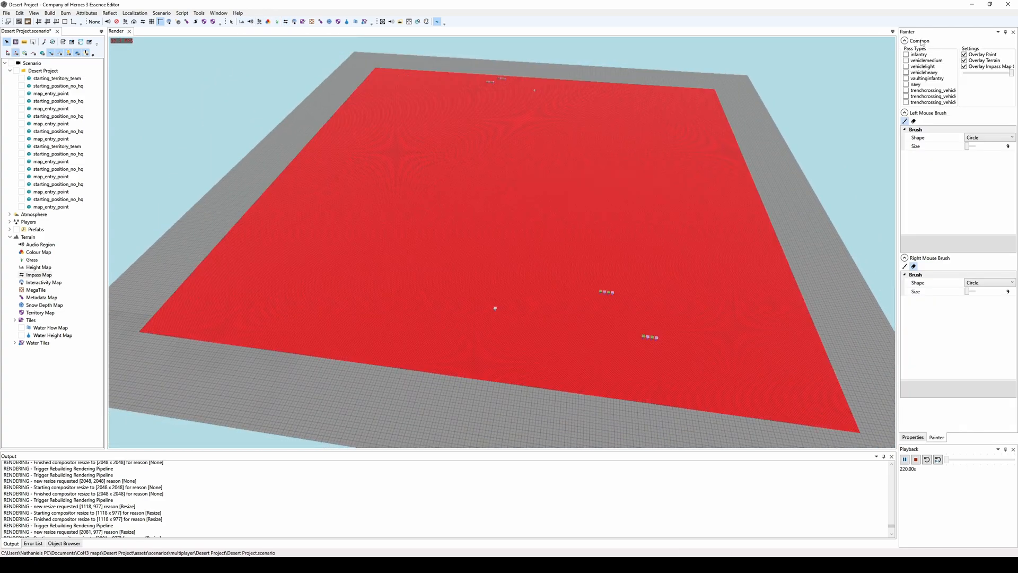
pyautogui.moveTo(1013, 77); pyautogui.dragTo(989, 78)
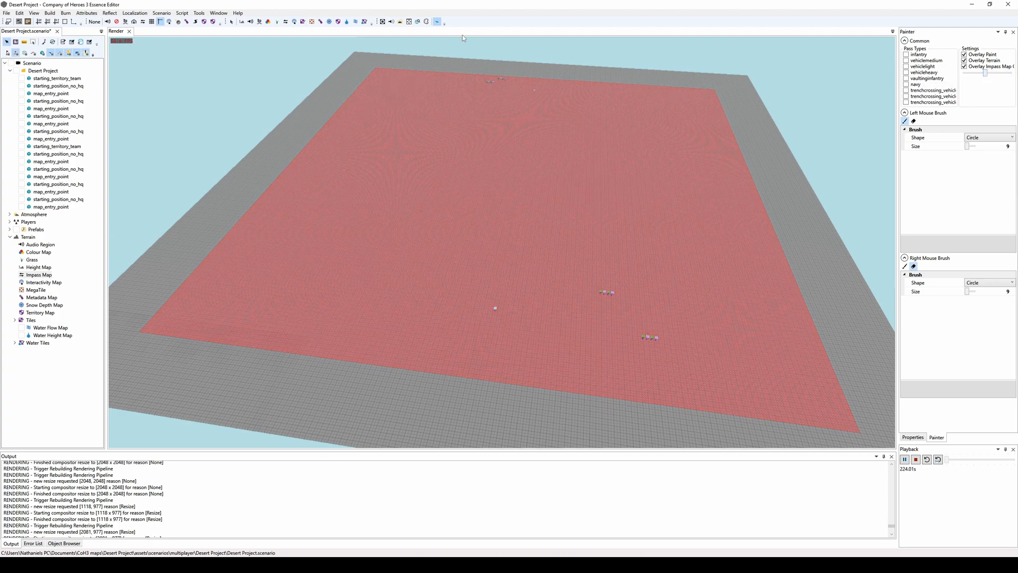
pyautogui.click(232, 22)
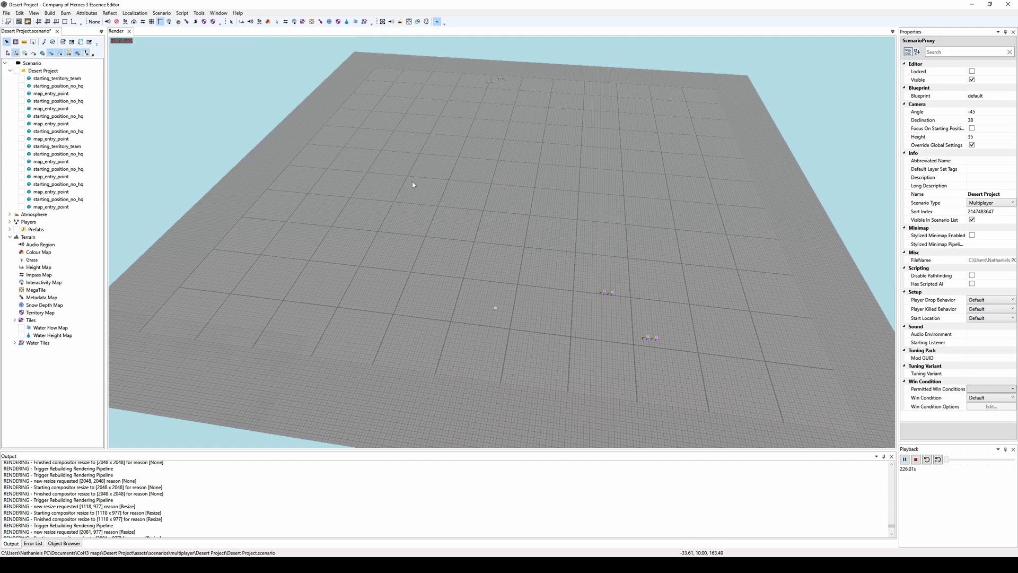
# Inspect the fainter grid lines up close and over the entire terrain from a different angle
pyautogui.moveTo(431, 187); pyautogui.dragTo(437, 164, button='middle')
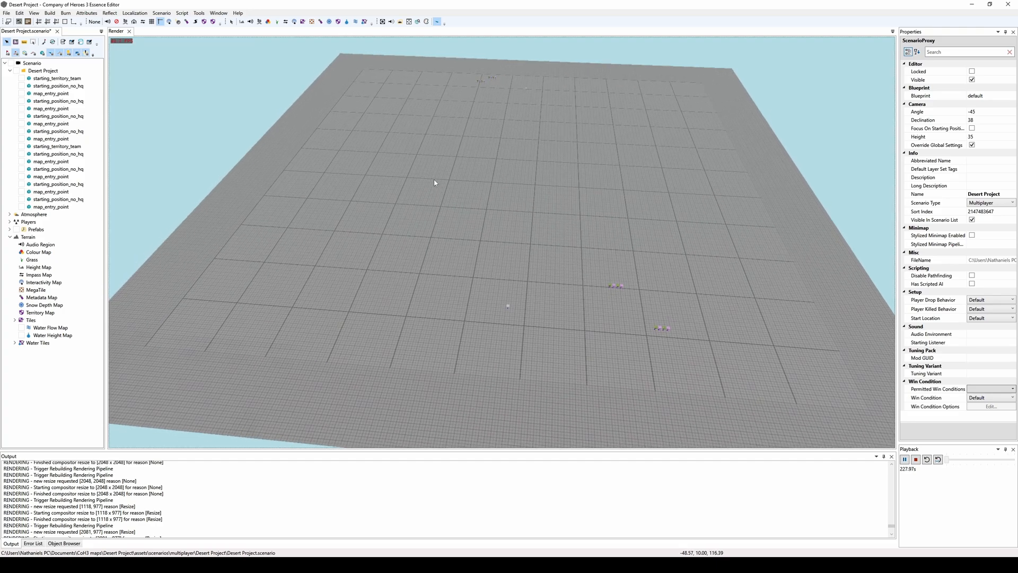
pyautogui.scroll(5, 434, 181)
pyautogui.scroll(-10, 518, 168)
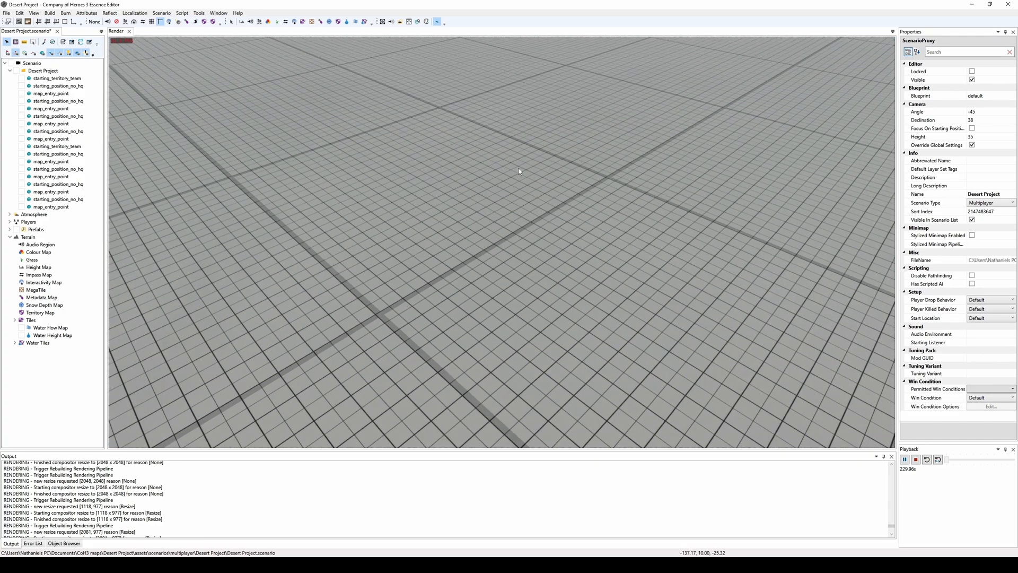
pyautogui.scroll(5, 532, 174)
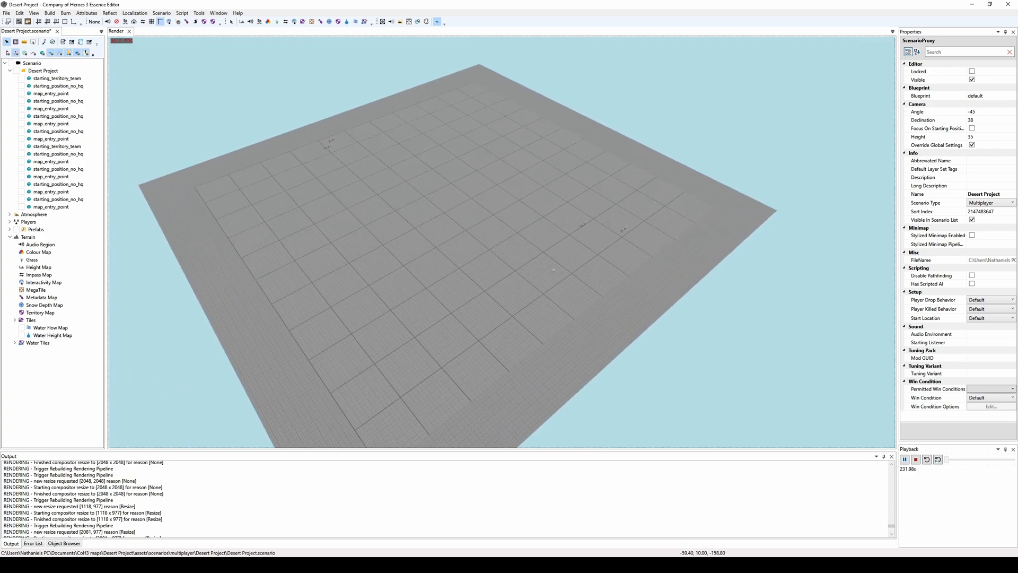
pyautogui.scroll(3, 531, 177)
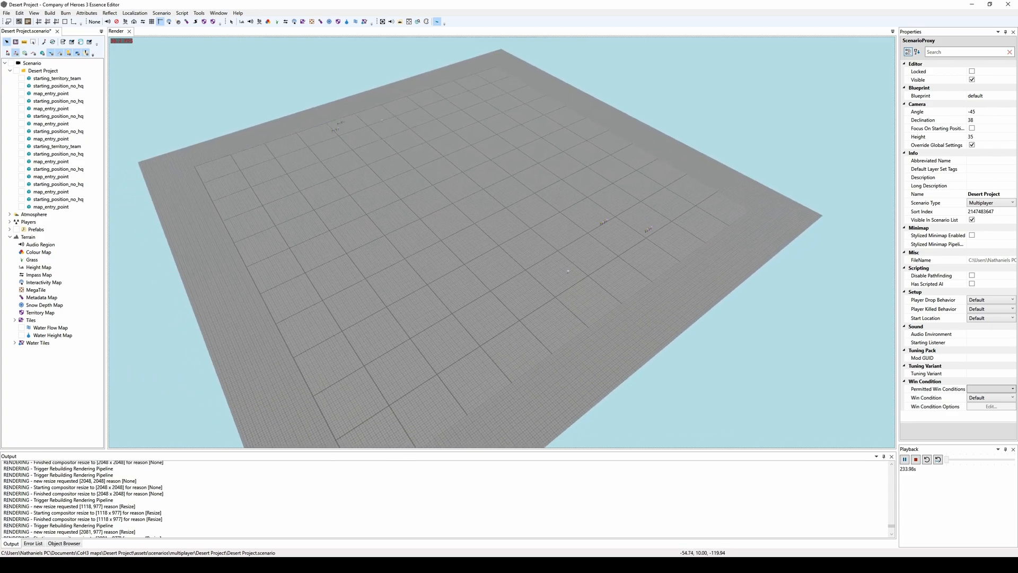
pyautogui.moveTo(530, 177); pyautogui.dragTo(531, 176, button='middle')
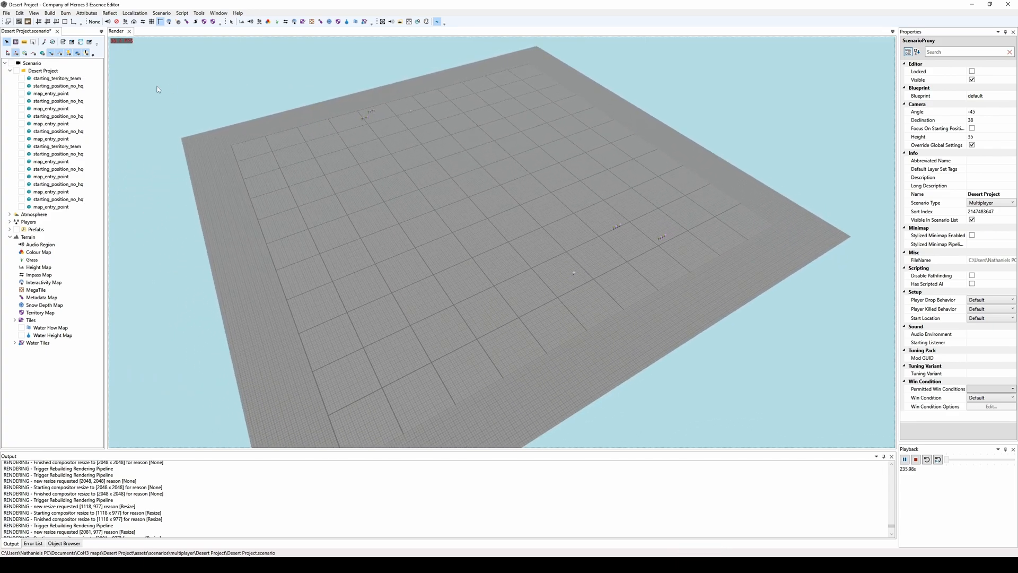
# Add a new layer named "soft map edge" to the scenario and keep it set as the default parent
pyautogui.rightClick(33, 68)
pyautogui.click(41, 72)
pyautogui.write('soft map edge')
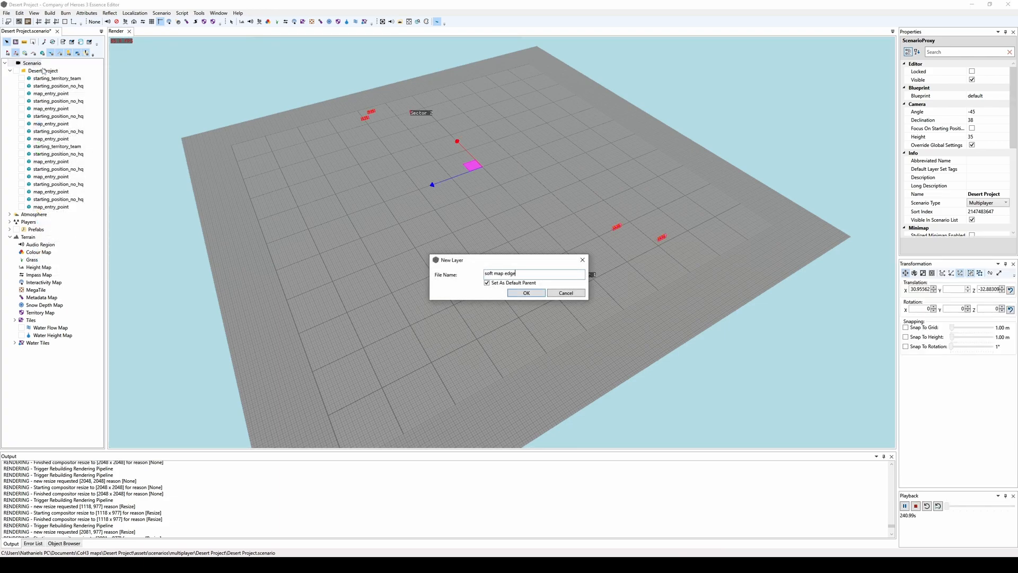
pyautogui.press('Return')
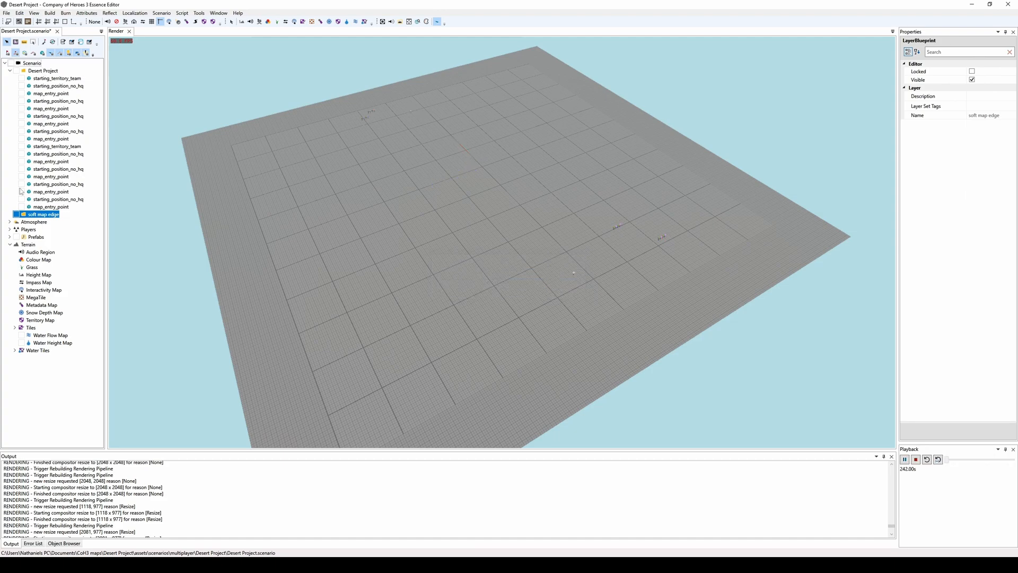
# Add a Spline blueprint to the soft map edge layer
pyautogui.rightClick(38, 217)
pyautogui.click(51, 221)
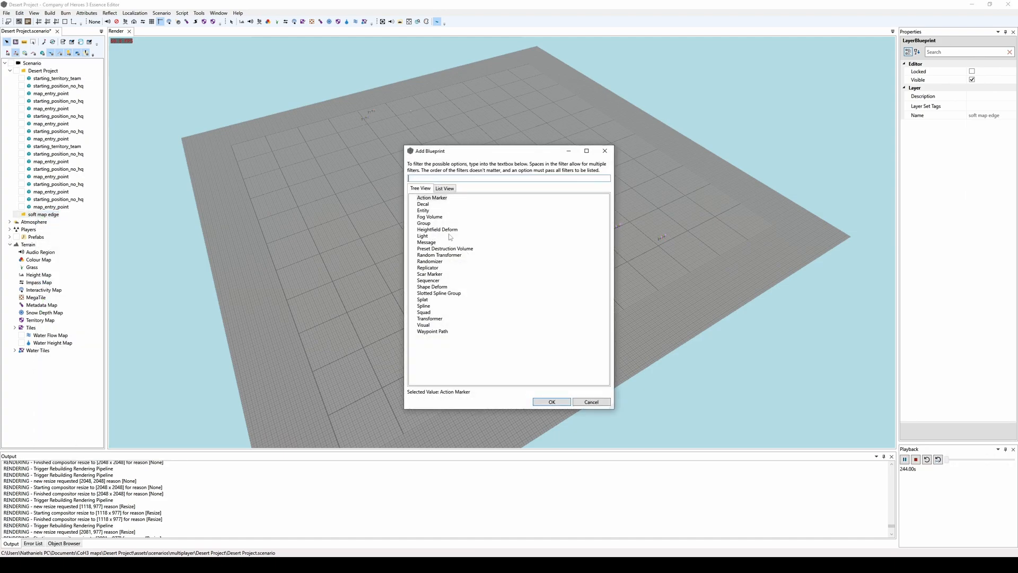
pyautogui.click(424, 306)
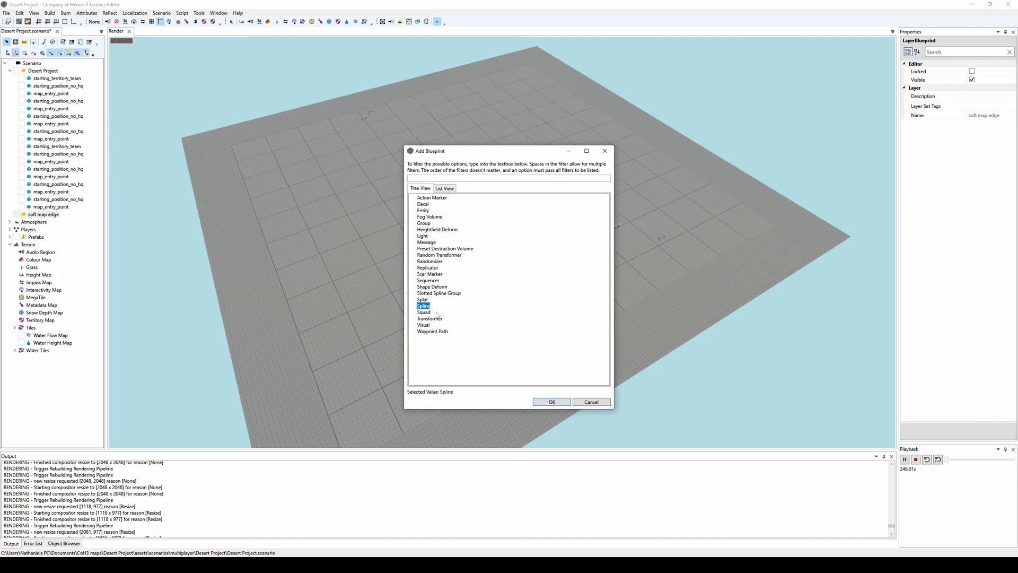
pyautogui.click(551, 402)
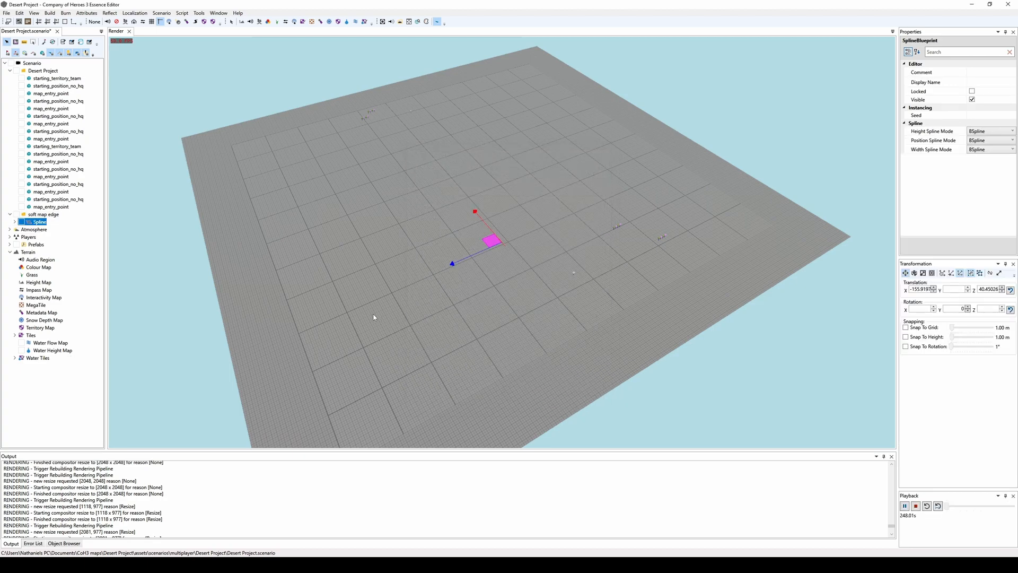
# Add a Strip Component to the new spline
pyautogui.rightClick(47, 224)
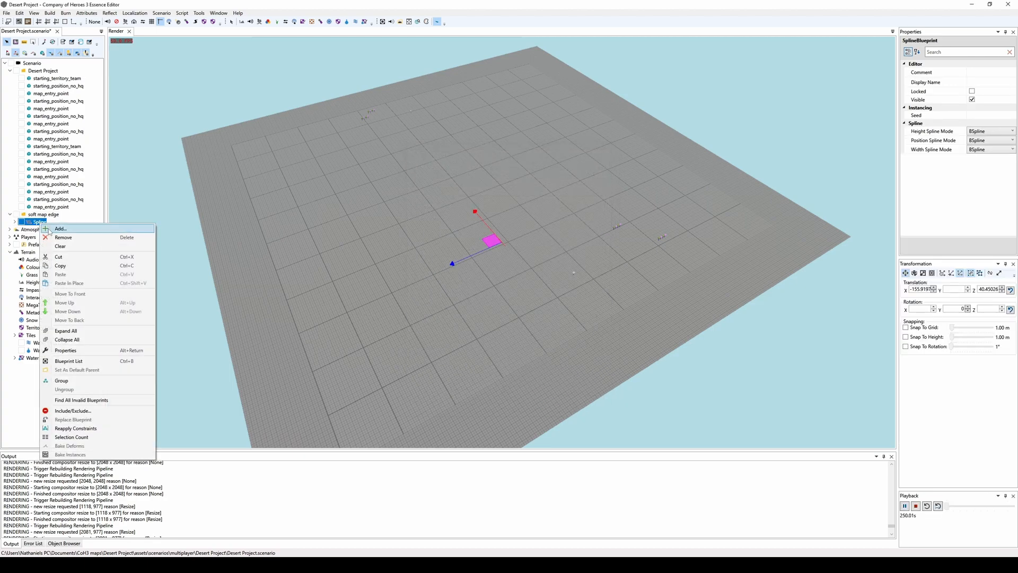
pyautogui.click(51, 232)
pyautogui.click(435, 223)
pyautogui.click(564, 401)
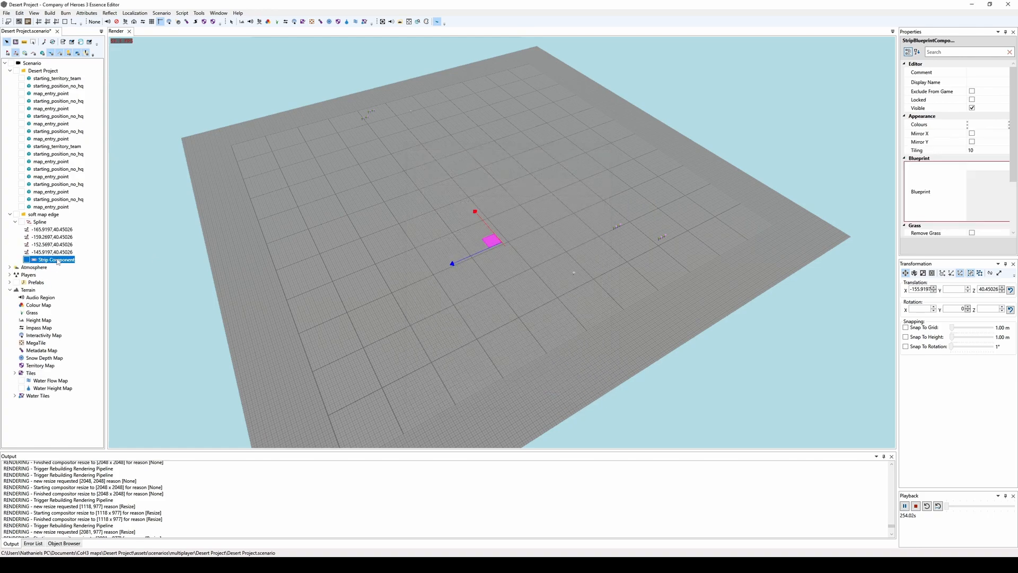
# Assign the default_road_4m_red material from the greybox splats folder as the strip component's blueprint
pyautogui.click(990, 178)
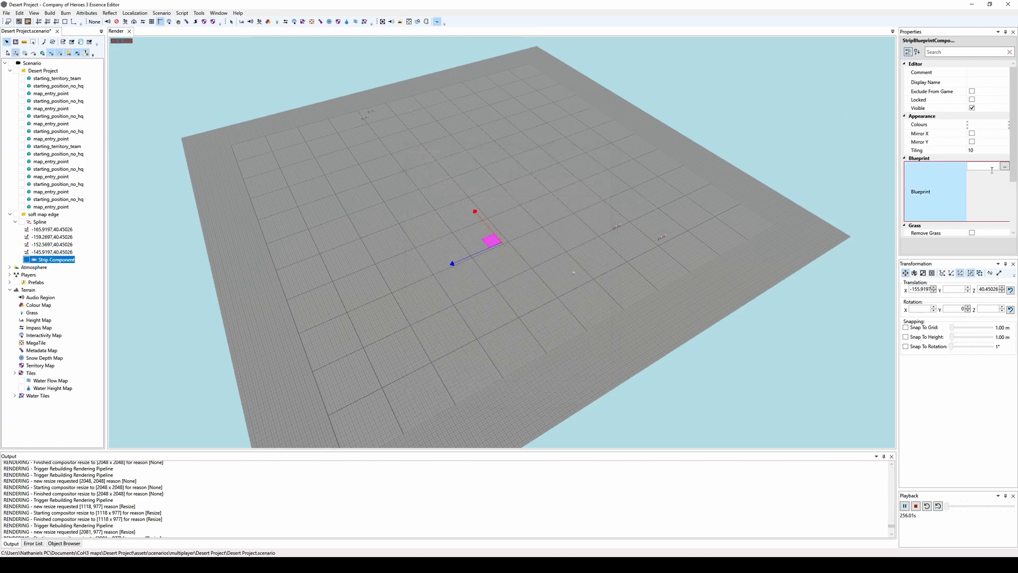
pyautogui.click(1004, 167)
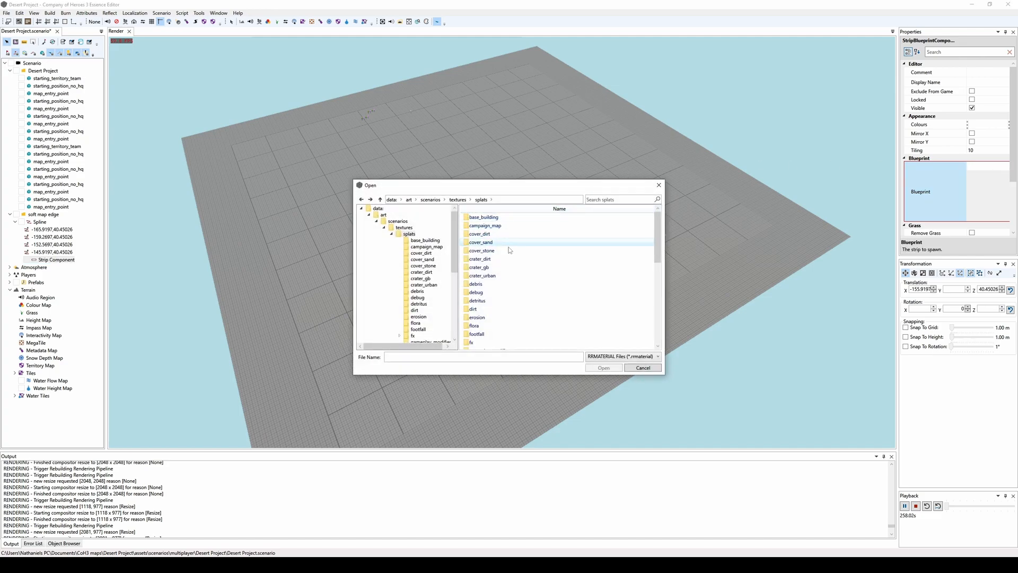
pyautogui.scroll(-3, 662, 228)
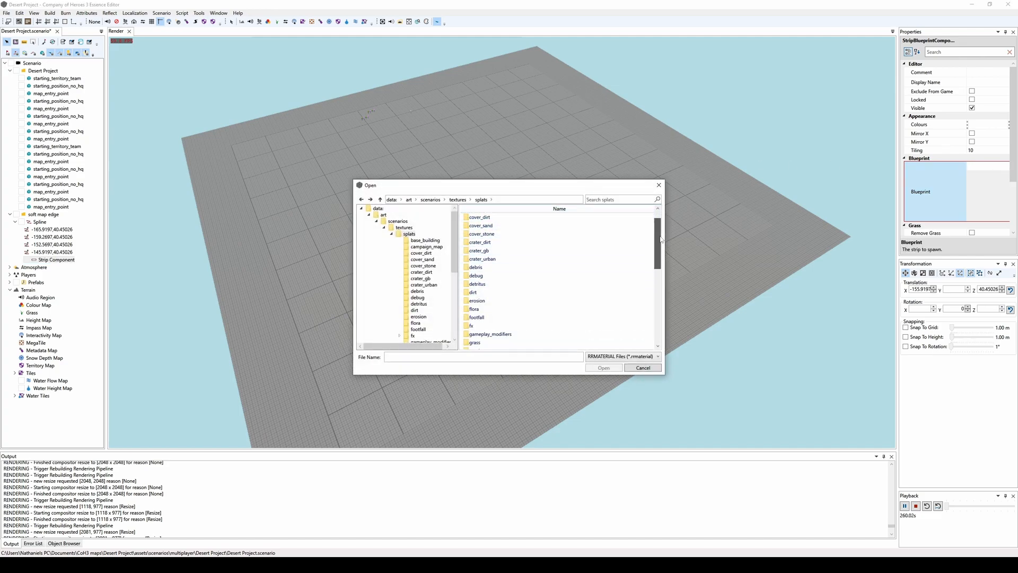
pyautogui.doubleClick(492, 301)
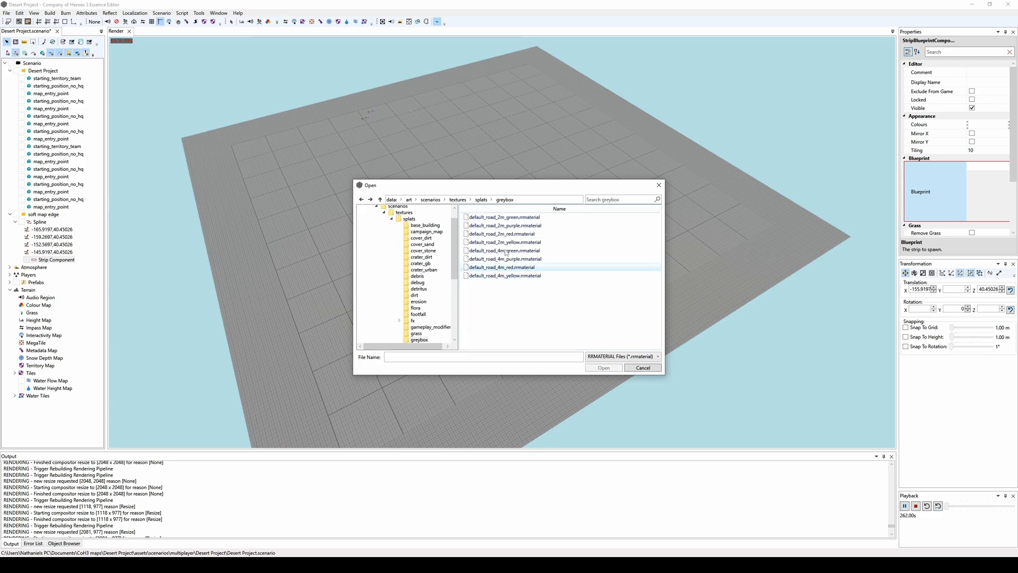
pyautogui.click(501, 267)
pyautogui.click(604, 369)
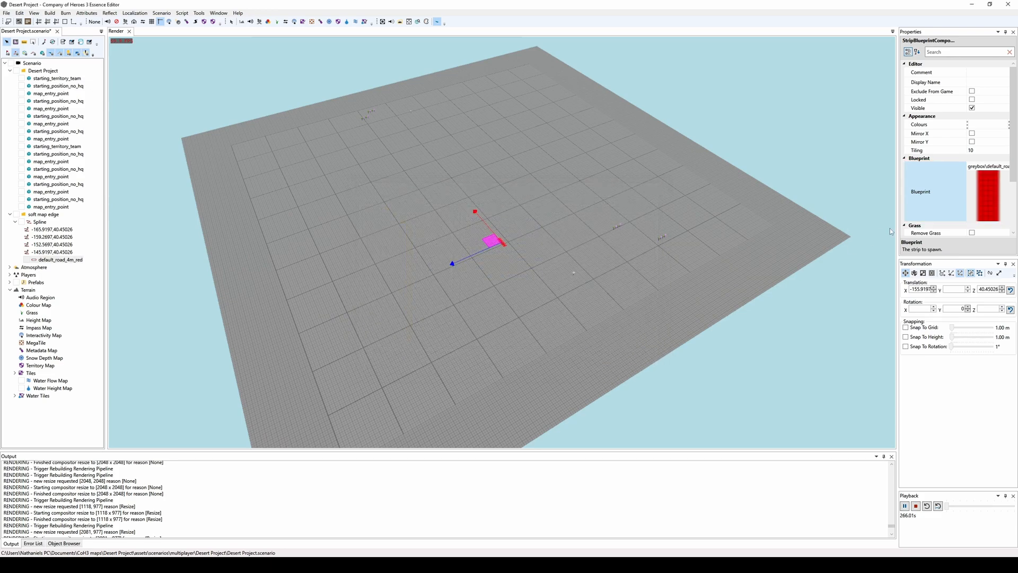
# Set the red strip's width to 4 and its tiling to 128
pyautogui.scroll(-3, 978, 186)
pyautogui.click(979, 208)
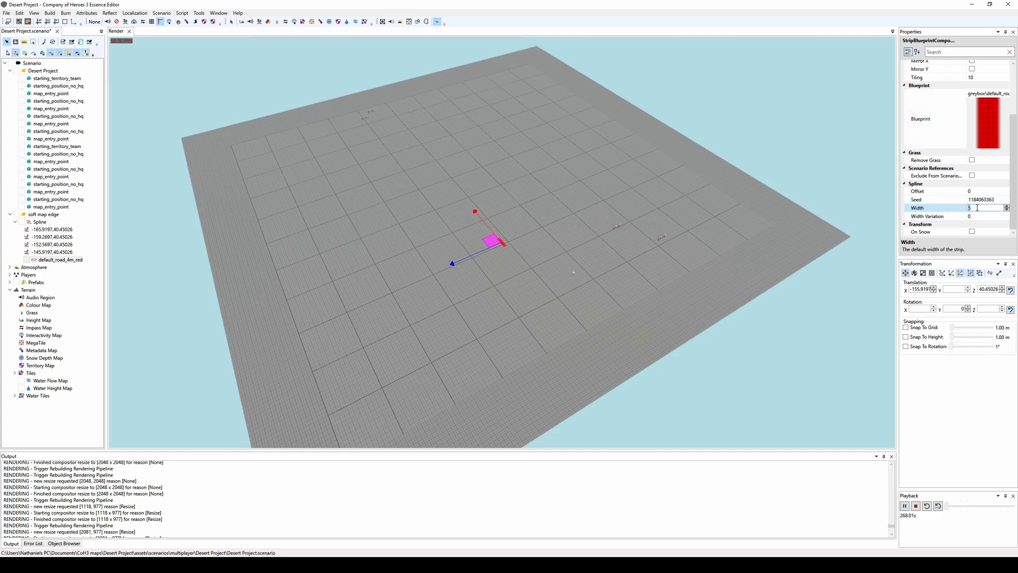
pyautogui.scroll(2, 1009, 158)
pyautogui.click(928, 116)
pyautogui.rightClick(906, 118)
pyautogui.click(943, 146)
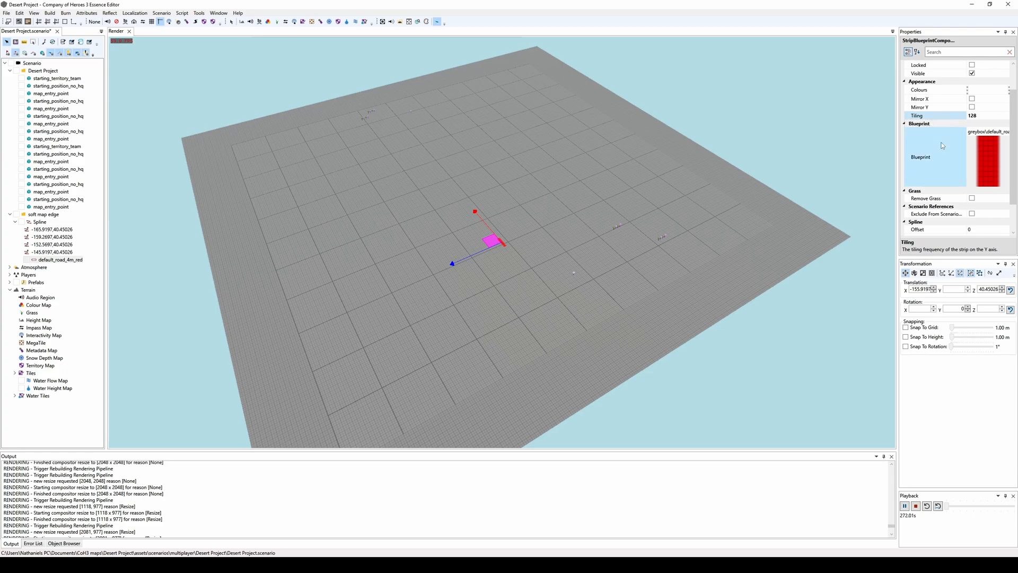
# Shift the spline slightly along Z to about 42.1 and view the red strip up close
pyautogui.scroll(5, 531, 252)
pyautogui.moveTo(530, 251); pyautogui.dragTo(490, 249, button='middle')
pyautogui.moveTo(474, 249); pyautogui.dragTo(454, 259)
pyautogui.scroll(-5, 454, 259)
pyautogui.moveTo(454, 258); pyautogui.dragTo(484, 223, button='middle')
pyautogui.scroll(2, 505, 226)
pyautogui.scroll(5, 504, 227)
pyautogui.scroll(-3, 477, 236)
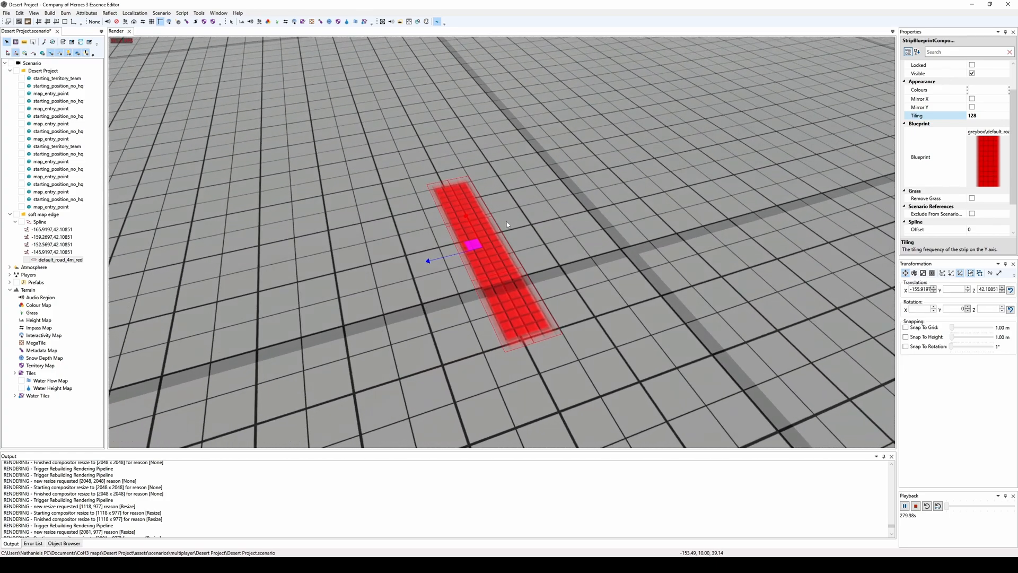
# Examine the spline's four control points one by one, both on the strip and in the scenario tree
pyautogui.click(506, 221)
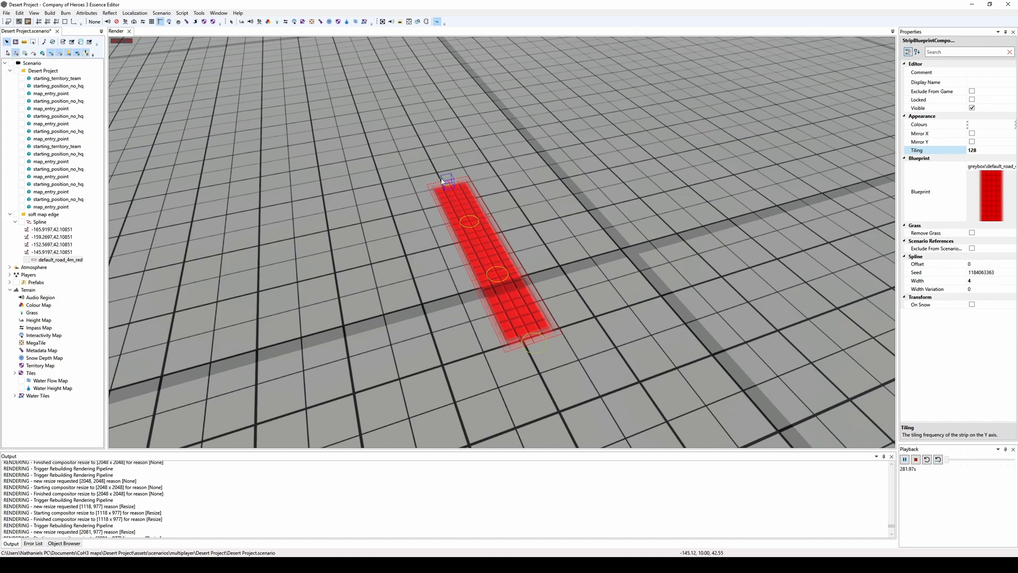
pyautogui.click(443, 182)
pyautogui.click(469, 222)
pyautogui.click(496, 273)
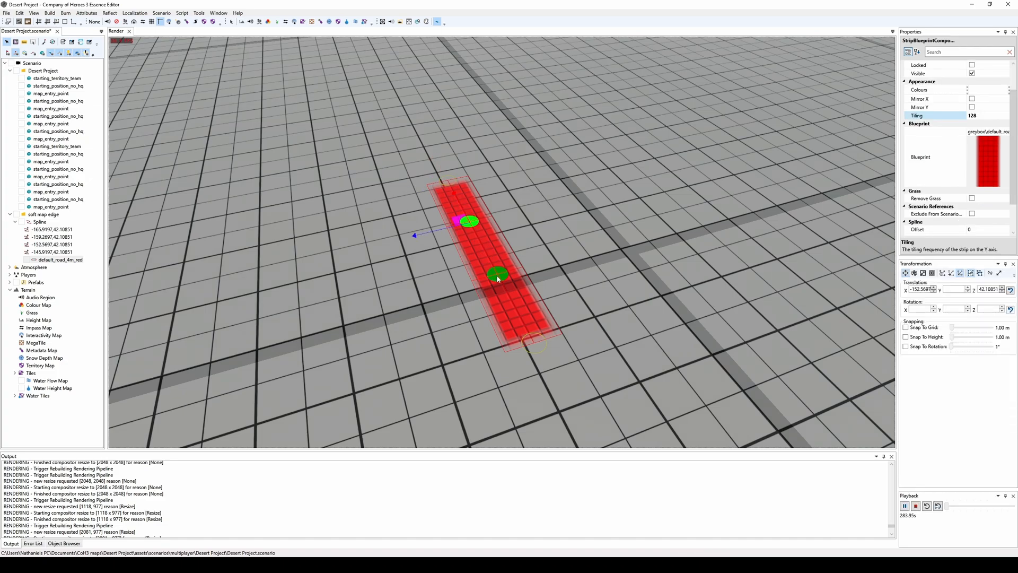
pyautogui.click(530, 340)
pyautogui.moveTo(530, 340); pyautogui.dragTo(563, 342, button='middle')
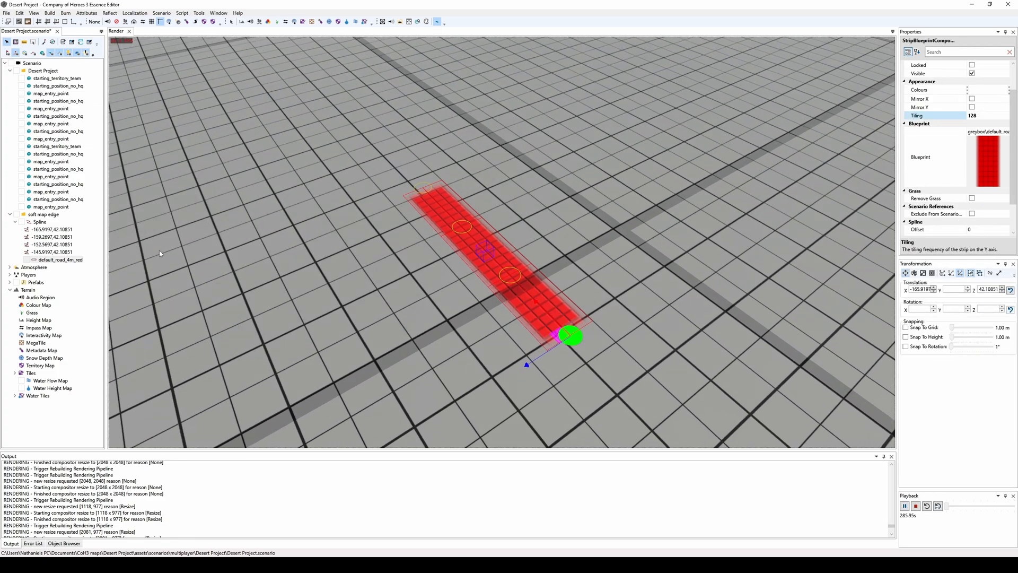
pyautogui.click(66, 230)
pyautogui.click(65, 237)
pyautogui.click(63, 244)
pyautogui.click(62, 252)
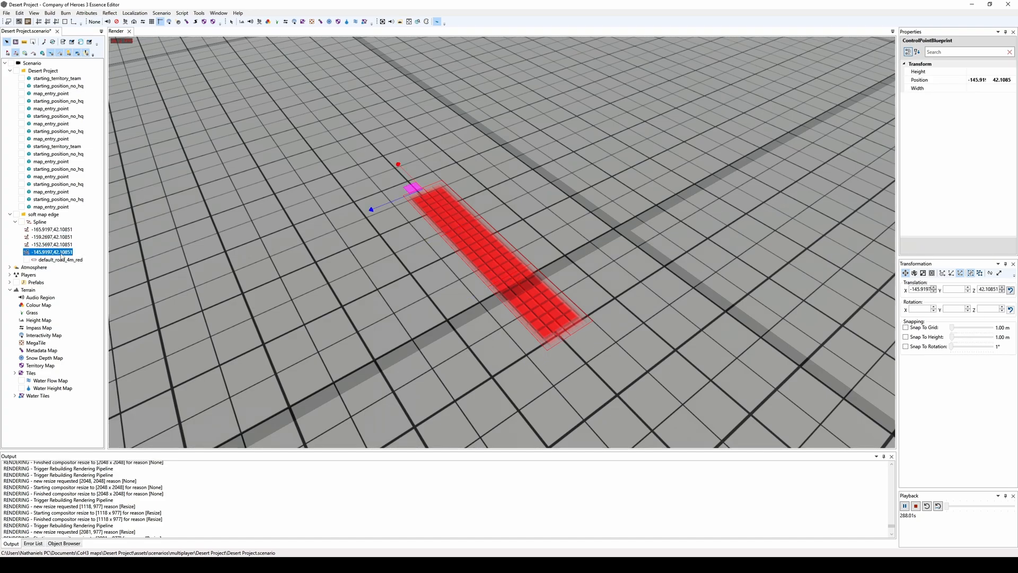
# Move the whole spline along Z towards the edge of the playable area, to about 289.3
pyautogui.click(38, 222)
pyautogui.scroll(-10, 446, 250)
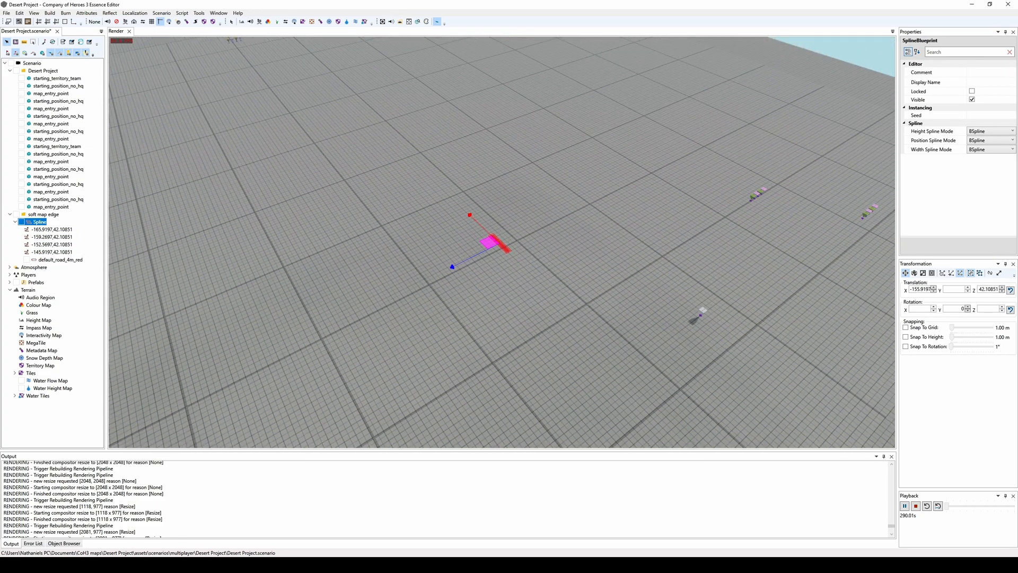
pyautogui.scroll(-10, 499, 246)
pyautogui.scroll(6, 531, 237)
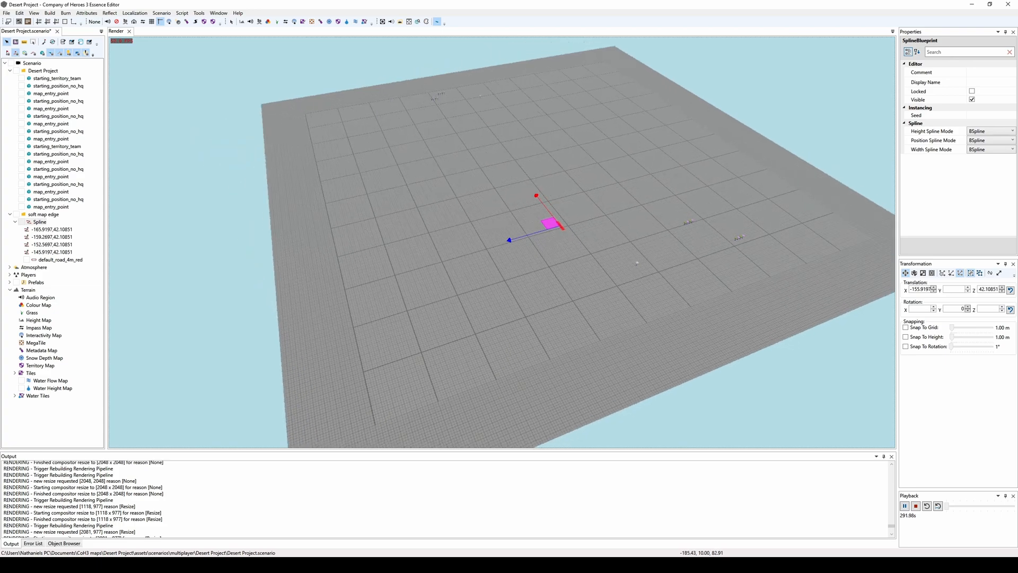
pyautogui.moveTo(530, 236); pyautogui.dragTo(348, 257)
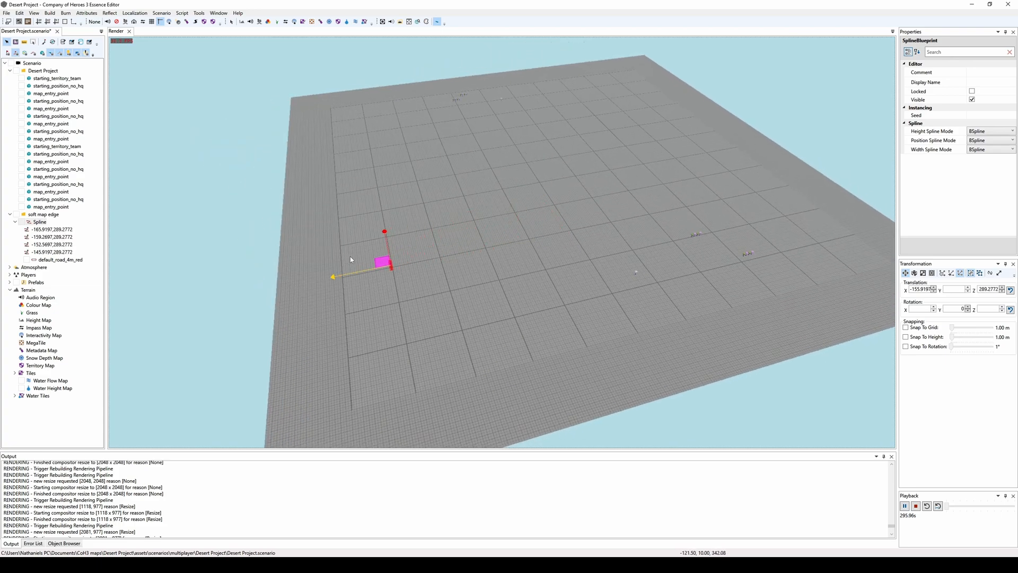
# Fine-position the red strip on the thick grid line by moving the spline to a Z of about 288.1
pyautogui.moveTo(349, 257); pyautogui.dragTo(360, 256, button='middle')
pyautogui.scroll(6, 360, 257)
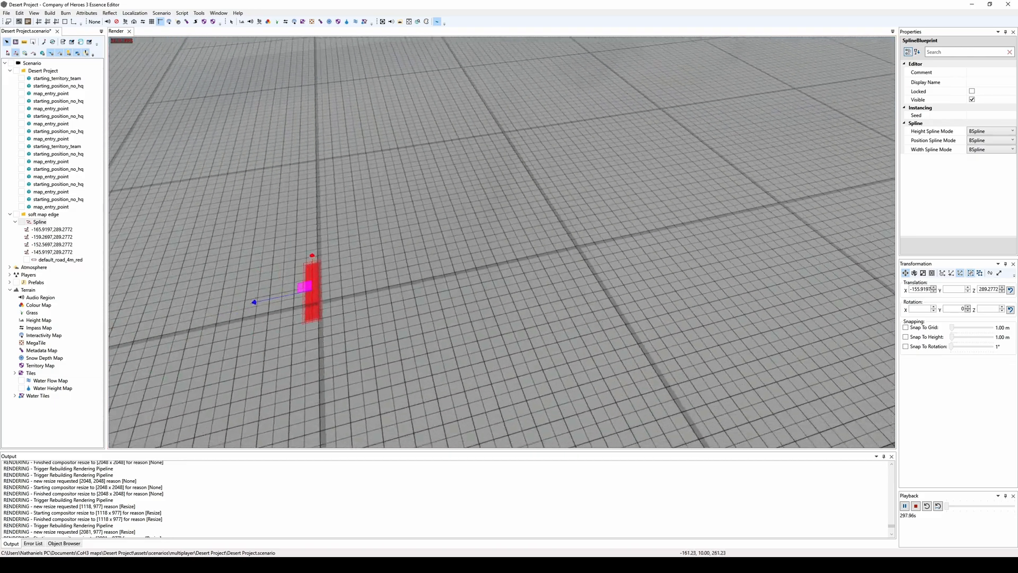
pyautogui.moveTo(470, 278); pyautogui.dragTo(576, 300, button='middle')
pyautogui.scroll(6, 562, 297)
pyautogui.scroll(2, 566, 318)
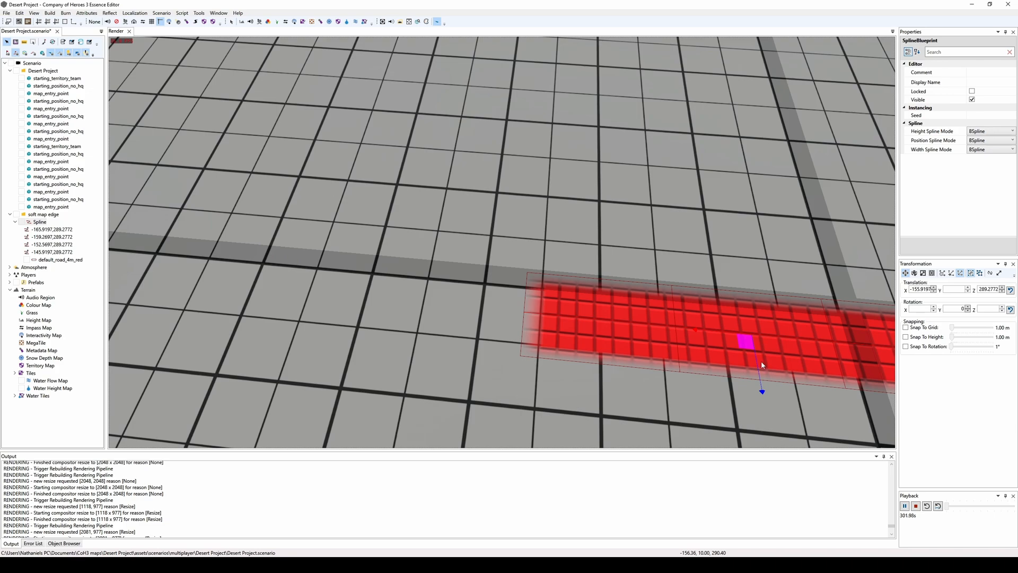
pyautogui.moveTo(759, 365); pyautogui.dragTo(756, 339)
pyautogui.moveTo(743, 340); pyautogui.dragTo(548, 286, button='middle')
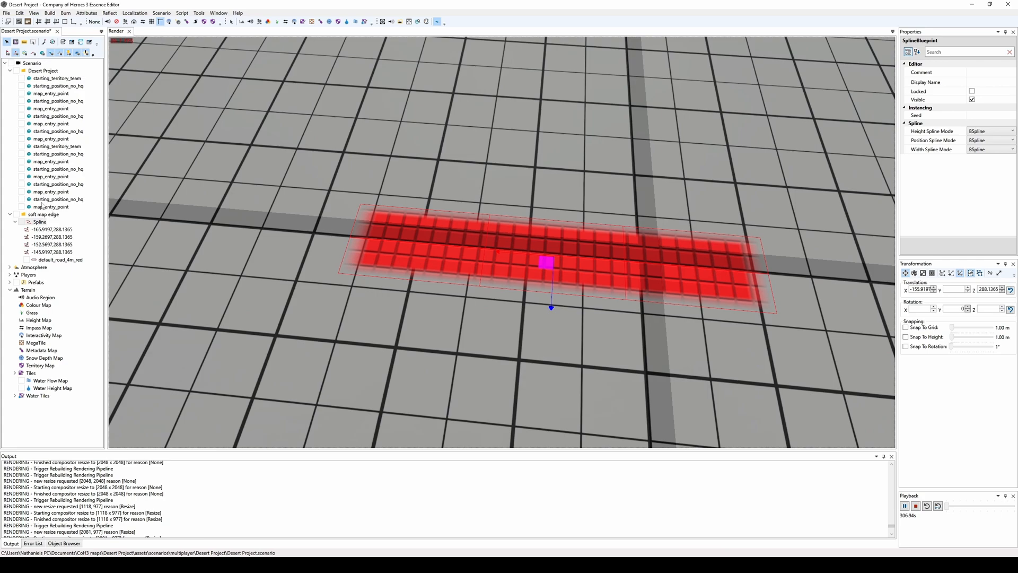
# Set the Z translation of all four spline control points to 288
pyautogui.click(53, 230)
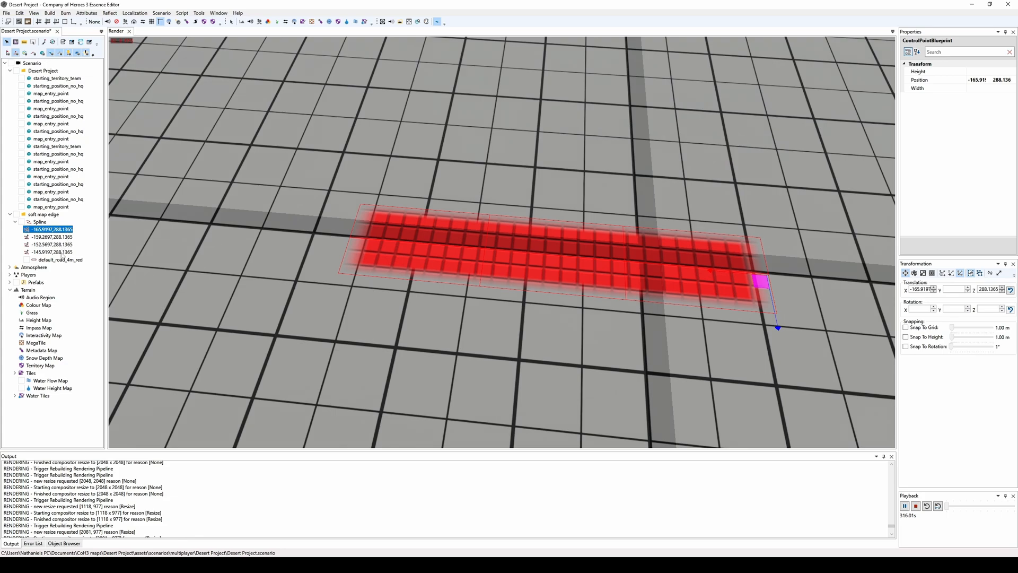
pyautogui.keyDown('shift'); pyautogui.click(62, 253); pyautogui.keyUp('shift')
pyautogui.click(990, 289)
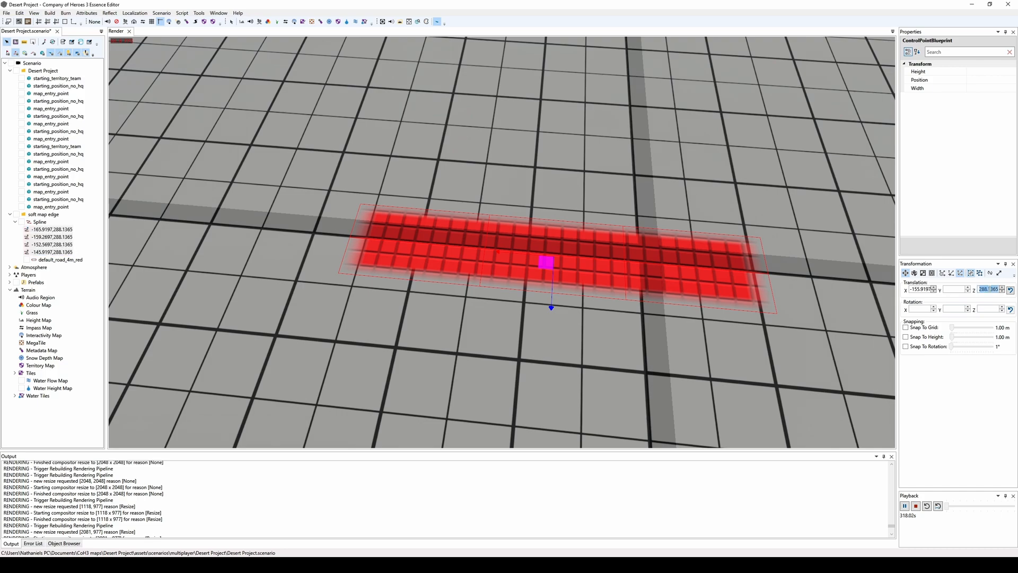
pyautogui.write('288')
pyautogui.press('Return')
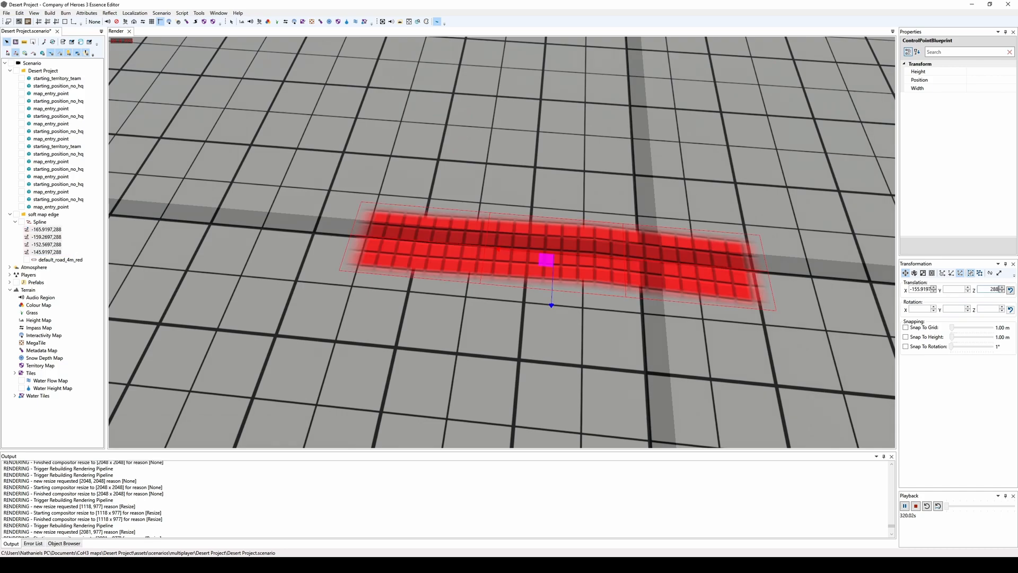
# Stretch the spline by moving its first control point along X to about -290
pyautogui.click(45, 230)
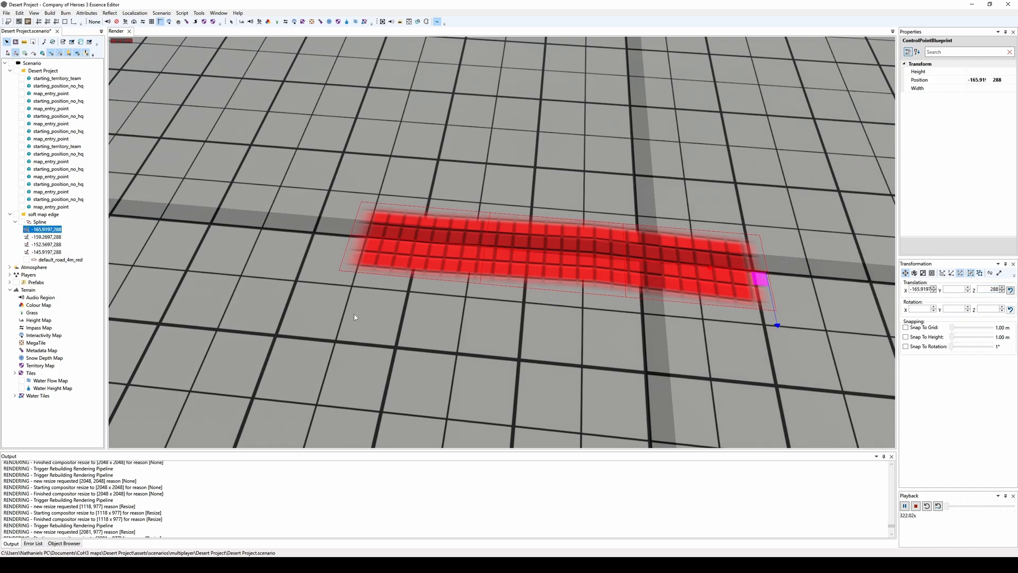
pyautogui.scroll(-5, 371, 292)
pyautogui.scroll(-3, 551, 268)
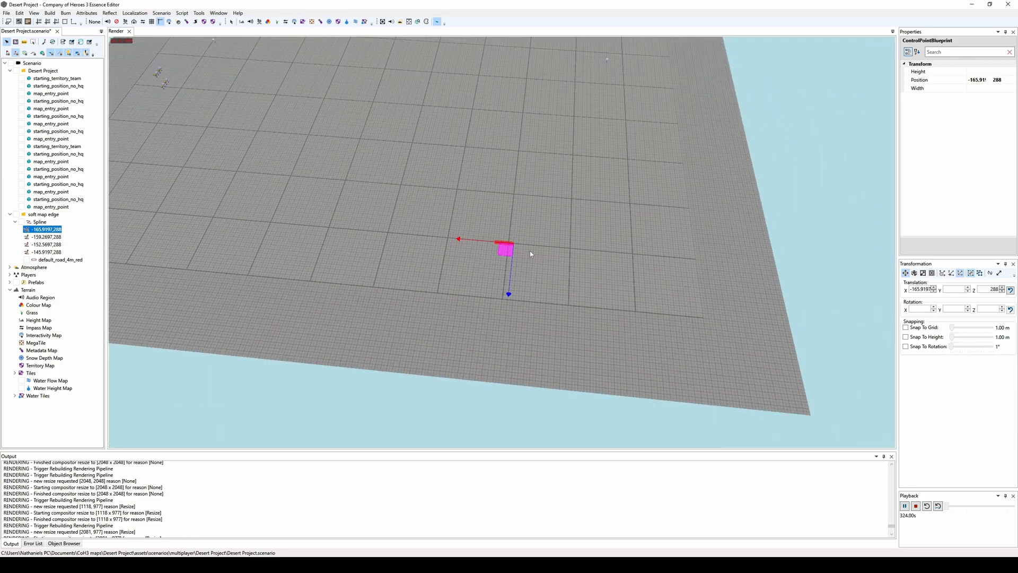
pyautogui.moveTo(488, 240); pyautogui.dragTo(609, 259)
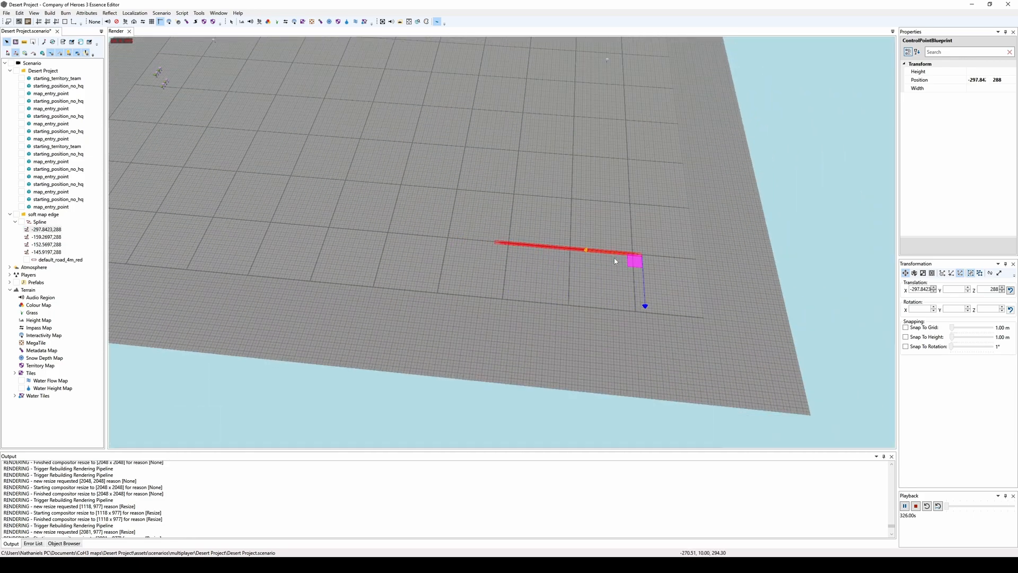
# Stretch the spline across the map by moving its last control point along X and setting its X translation to 360
pyautogui.click(37, 251)
pyautogui.moveTo(278, 207); pyautogui.dragTo(451, 257, button='middle')
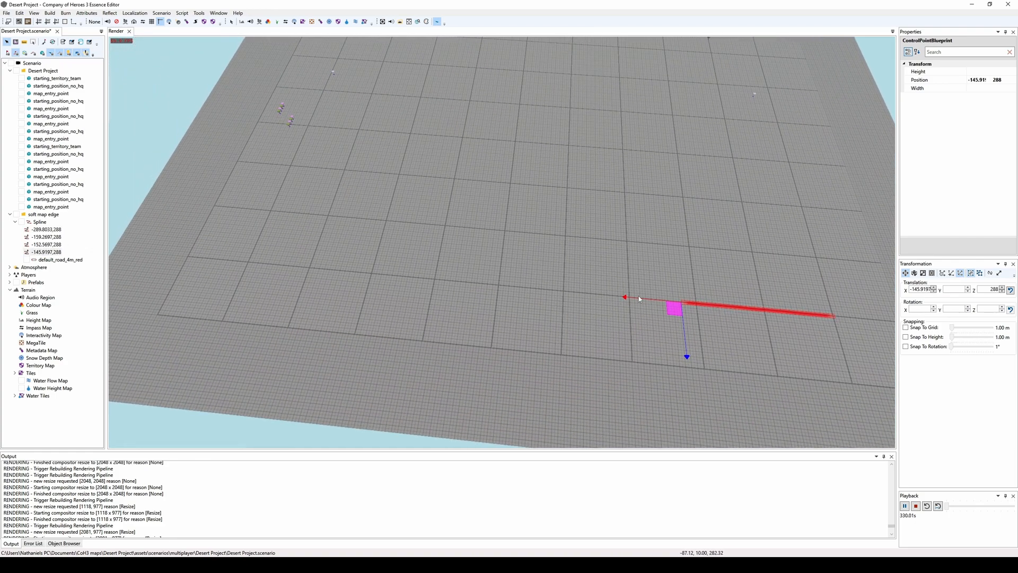
pyautogui.moveTo(644, 297); pyautogui.dragTo(145, 287)
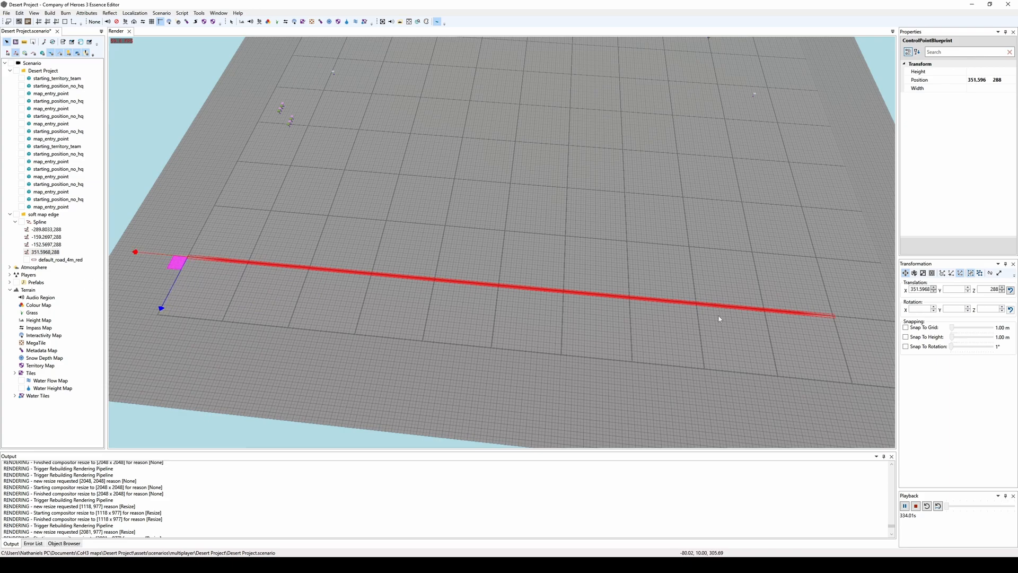
pyautogui.doubleClick(923, 289)
pyautogui.write('360')
pyautogui.press('Return')
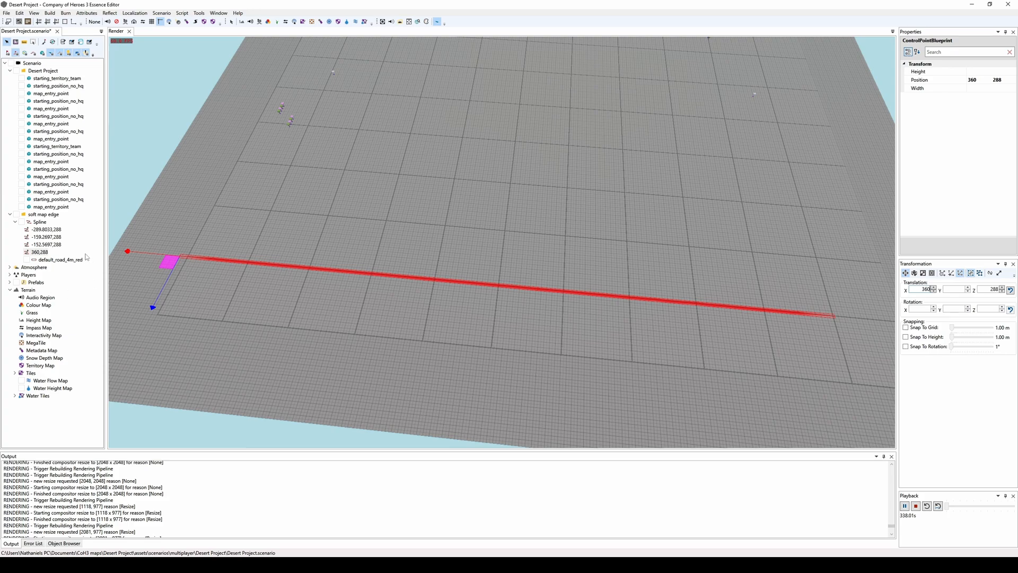
# Pull the spline's last control point back along X and set its X translation to 288
pyautogui.click(45, 229)
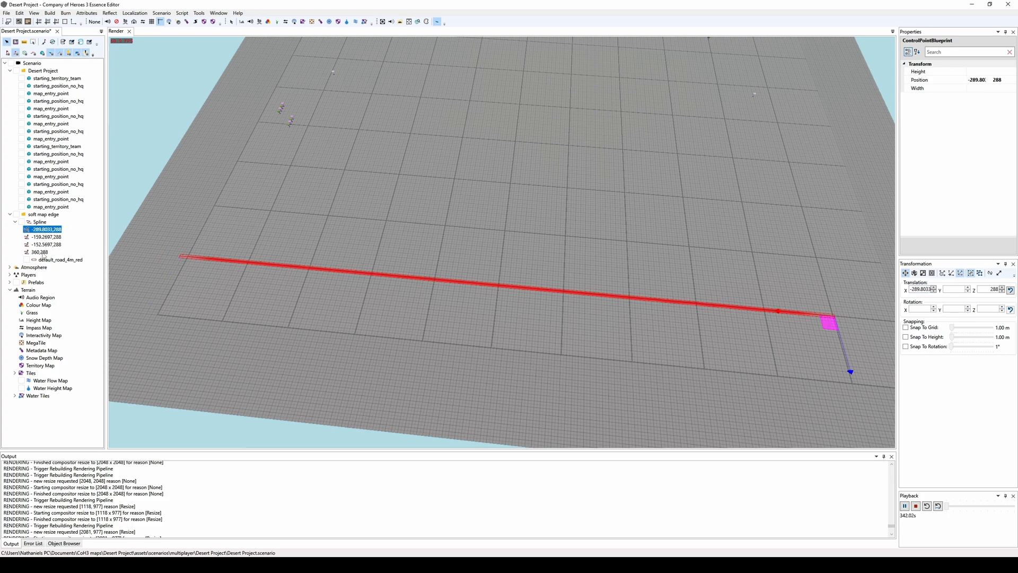
pyautogui.click(43, 252)
pyautogui.click(911, 289)
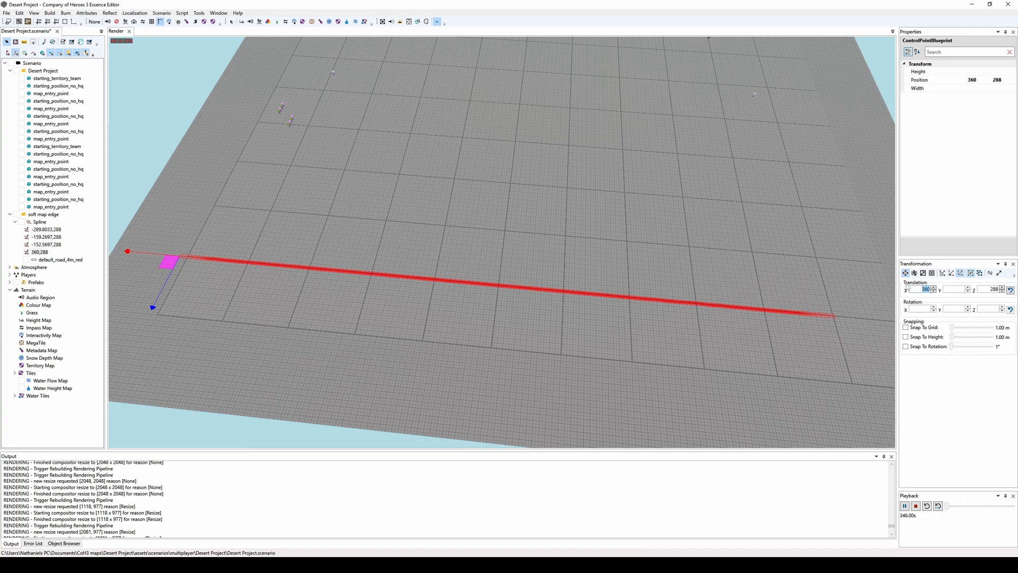
pyautogui.moveTo(147, 256); pyautogui.dragTo(215, 265)
pyautogui.click(923, 289)
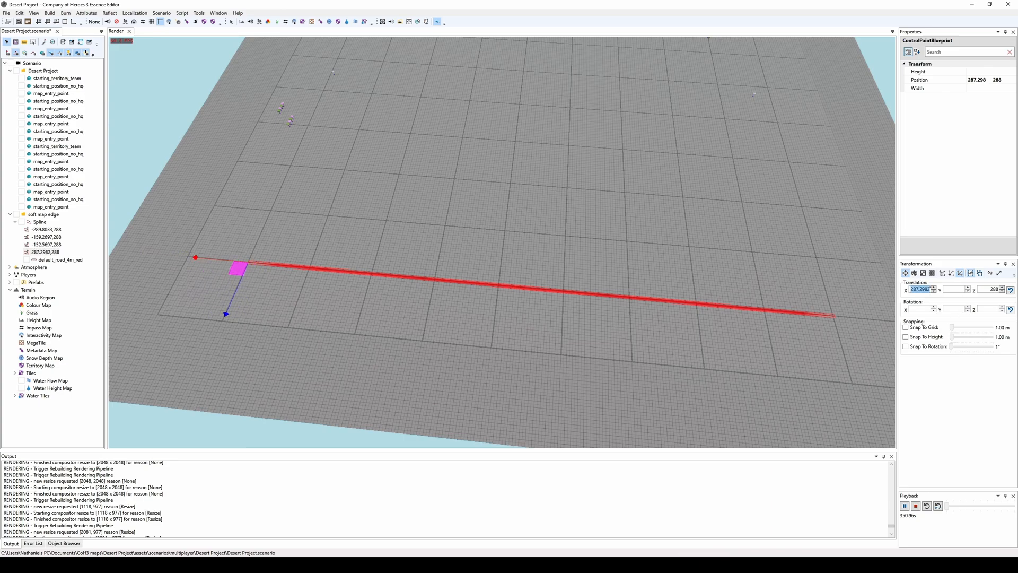
pyautogui.write('288')
pyautogui.press('Return')
pyautogui.moveTo(475, 300); pyautogui.dragTo(311, 319, button='middle')
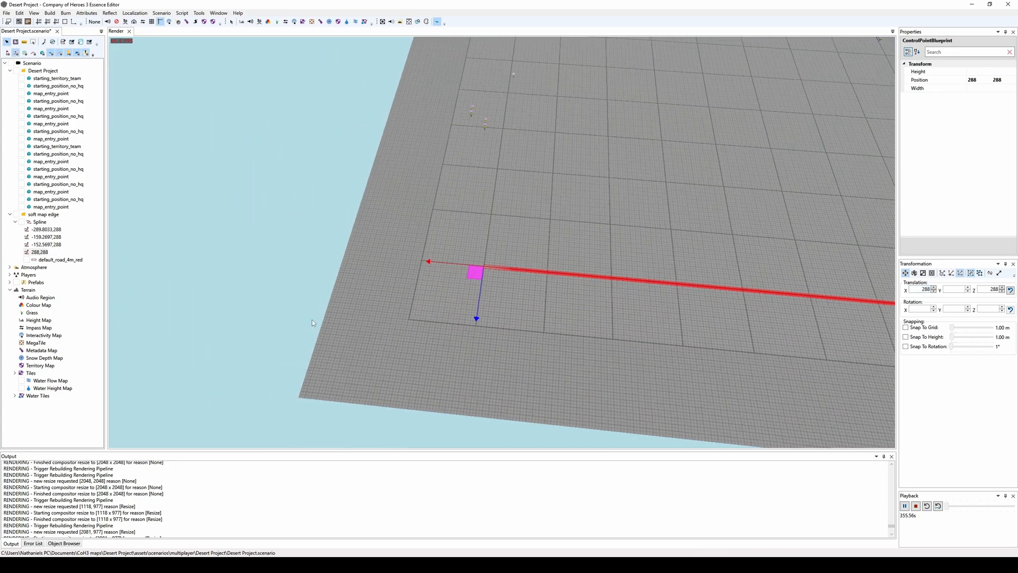
pyautogui.scroll(10, 467, 297)
pyautogui.moveTo(546, 222); pyautogui.dragTo(461, 270, button='middle')
pyautogui.scroll(3, 462, 269)
pyautogui.scroll(-10, 462, 270)
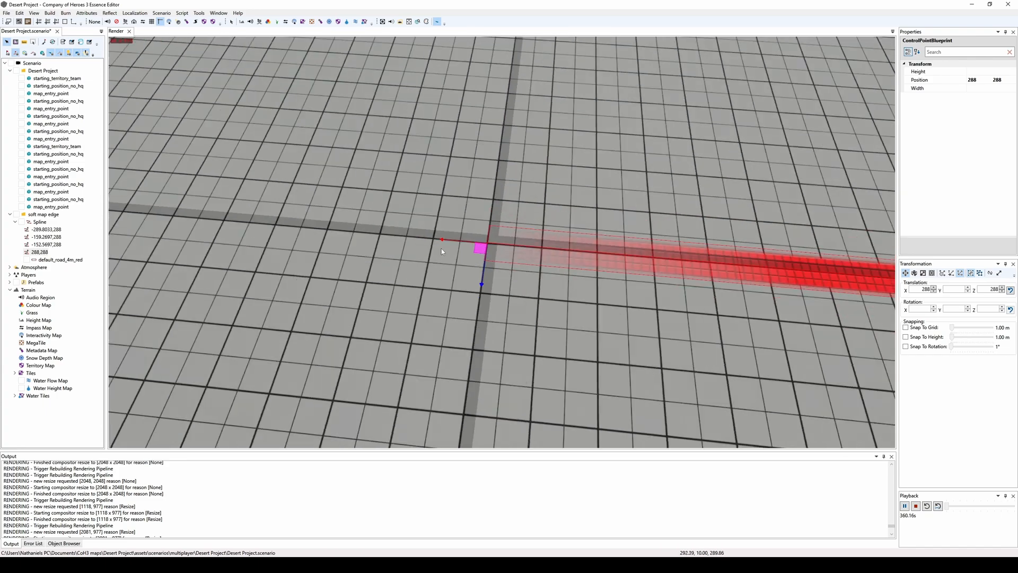
# Set the X translation of the spline's first control point to -288
pyautogui.doubleClick(46, 230)
pyautogui.scroll(7, 552, 275)
pyautogui.doubleClick(921, 289)
pyautogui.write('-288')
pyautogui.press('Return')
pyautogui.scroll(-10, 425, 283)
# Set the X translation of the spline's third control point to 72 and of its second to -72
pyautogui.doubleClick(46, 237)
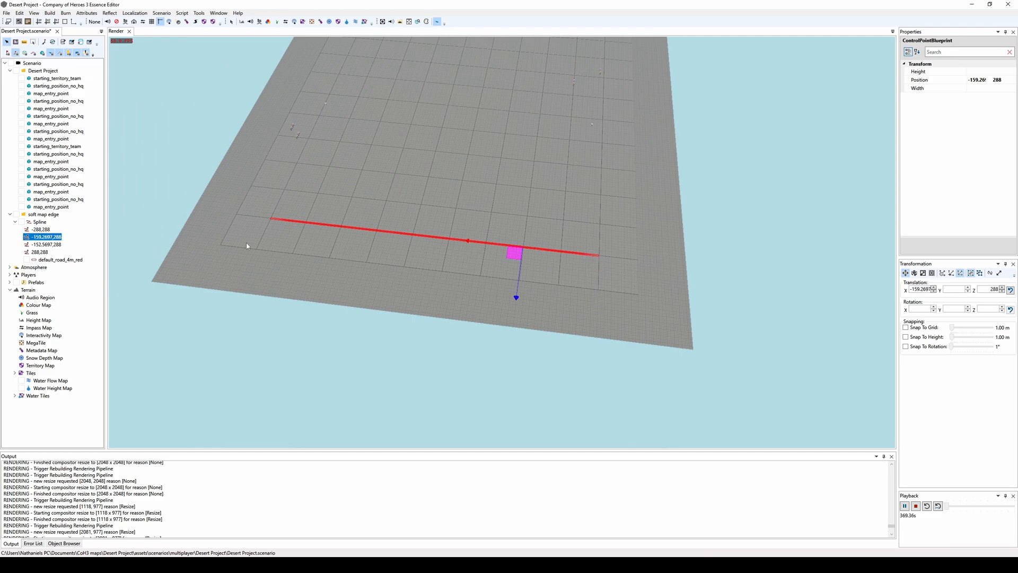
pyautogui.scroll(6, 456, 267)
pyautogui.doubleClick(46, 244)
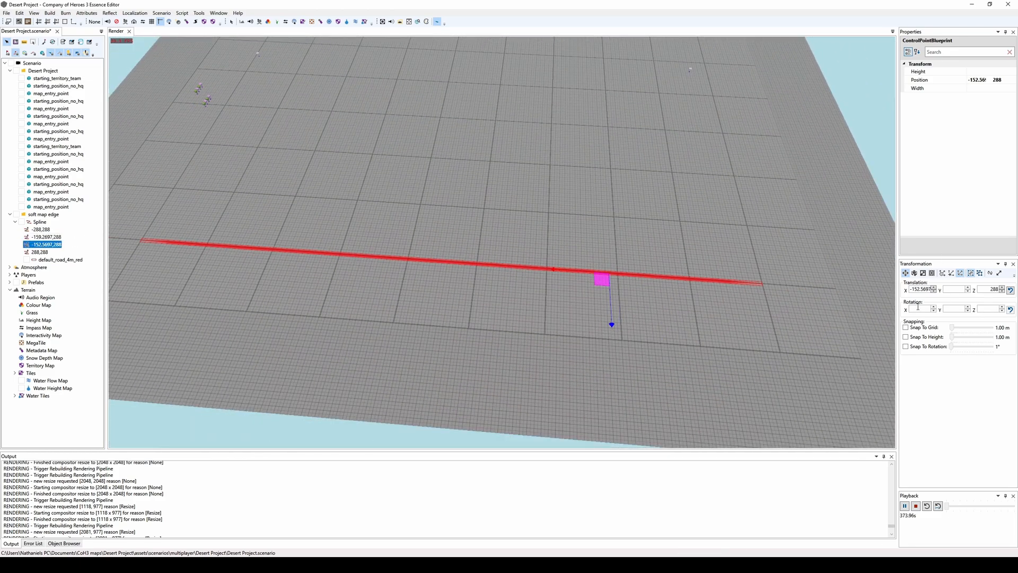
pyautogui.doubleClick(918, 290)
pyautogui.write('72')
pyautogui.press('Return')
pyautogui.doubleClick(46, 237)
pyautogui.doubleClick(918, 290)
pyautogui.write('-72')
pyautogui.press('Return')
pyautogui.scroll(5, 561, 308)
pyautogui.scroll(-10, 560, 305)
pyautogui.moveTo(560, 306); pyautogui.dragTo(480, 257, button='middle')
pyautogui.scroll(8, 550, 284)
pyautogui.scroll(-10, 550, 287)
# Give the spline the display name Left edge
pyautogui.click(44, 222)
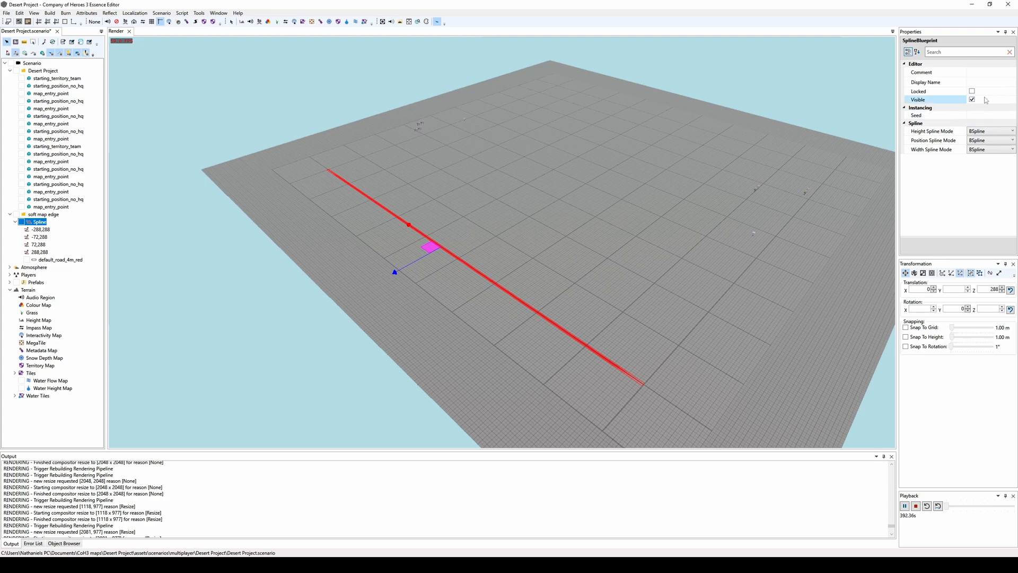
pyautogui.click(991, 81)
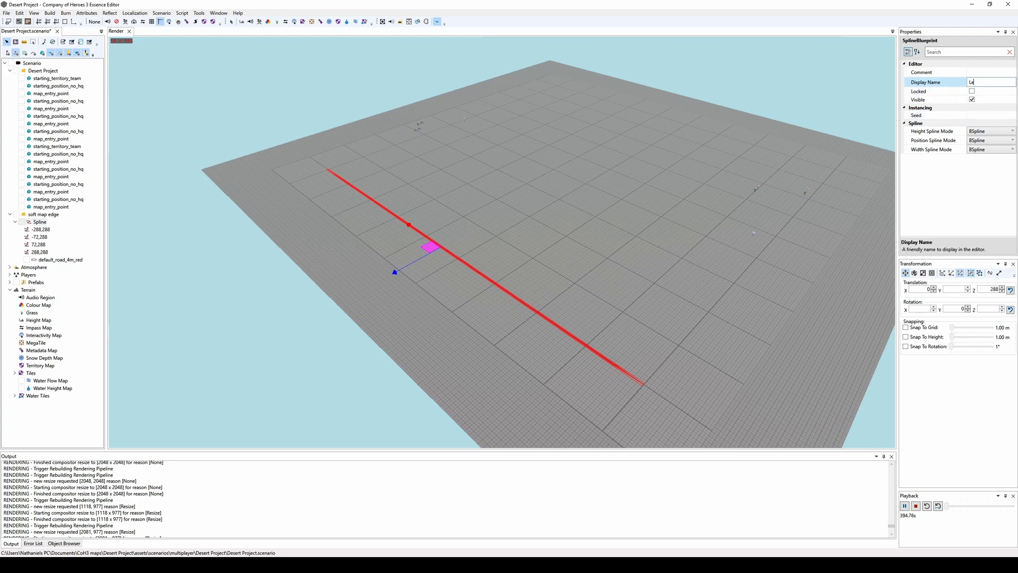
pyautogui.press('Return')
# Copy the Left edge spline, paste it in place into the soft map edge layer and move it across the map to a Z of about -291.8
pyautogui.click(51, 223)
pyautogui.rightClick(51, 224)
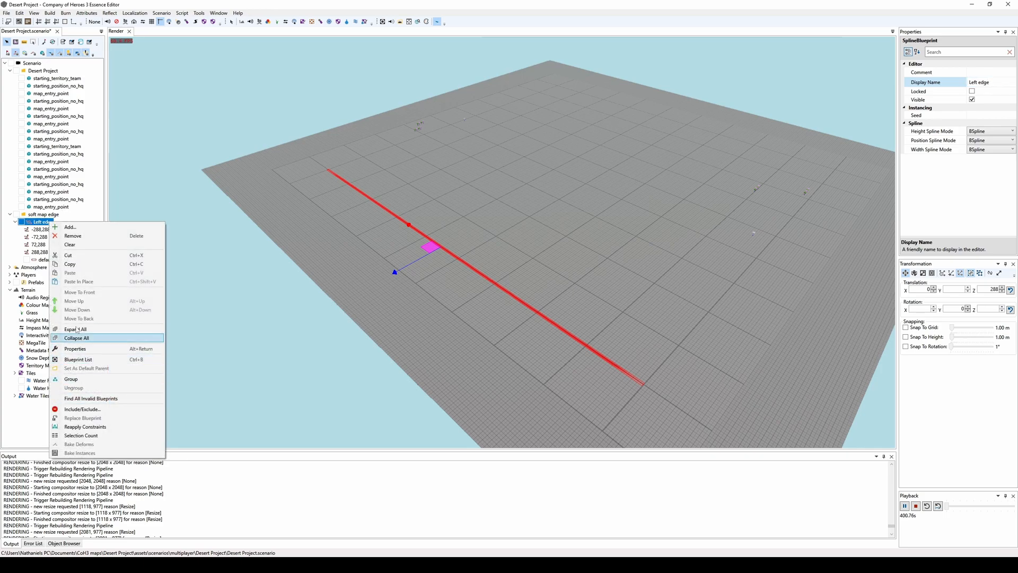
pyautogui.click(67, 264)
pyautogui.rightClick(42, 223)
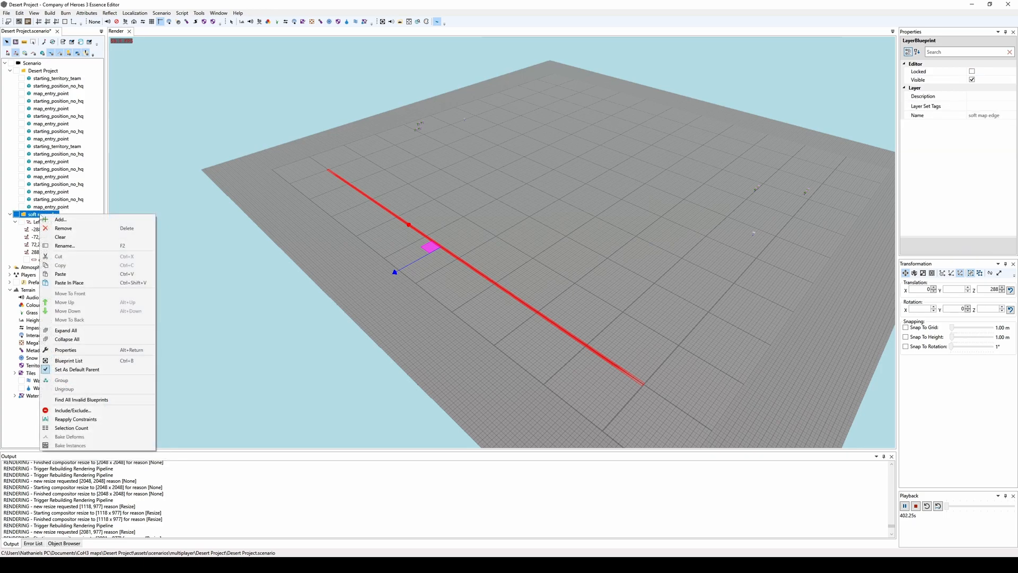
pyautogui.click(80, 282)
pyautogui.keyDown('alt'); pyautogui.moveTo(594, 278); pyautogui.dragTo(786, 223); pyautogui.keyUp('alt')
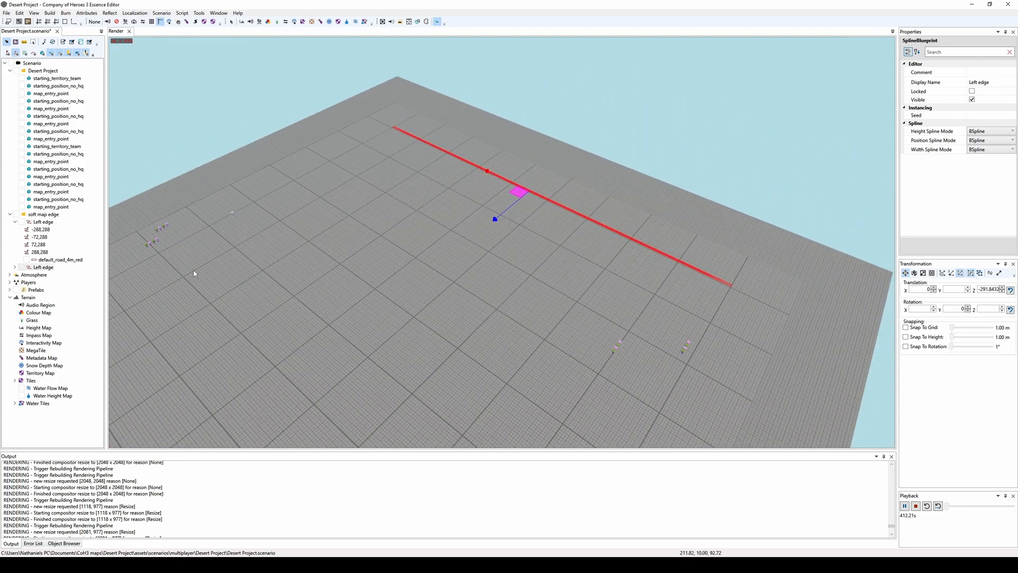
# Set the Z translation of all four control points of the copied edge spline to -288
pyautogui.click(16, 222)
pyautogui.click(17, 230)
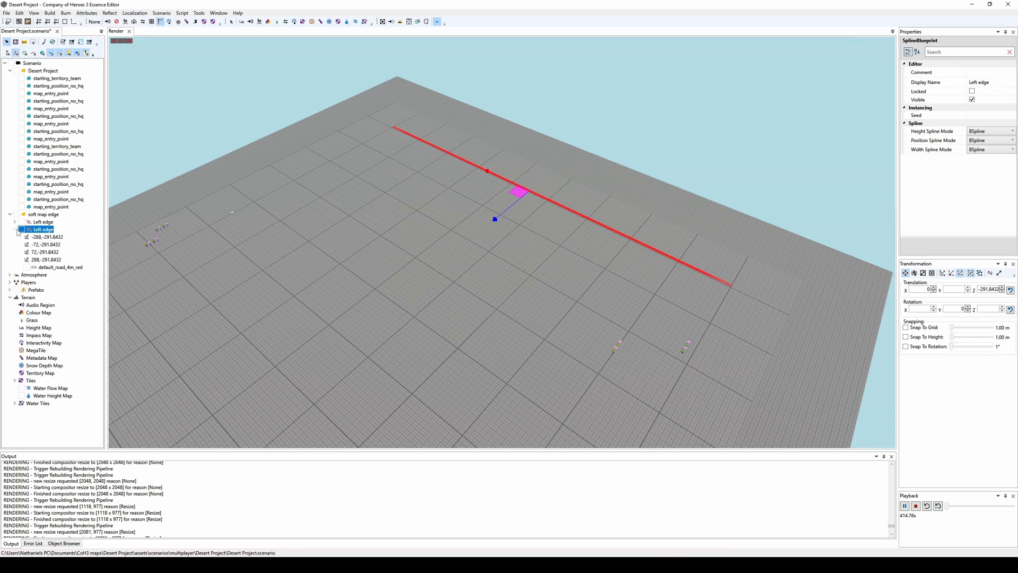
pyautogui.click(46, 237)
pyautogui.keyDown('shift'); pyautogui.click(50, 259); pyautogui.keyUp('shift')
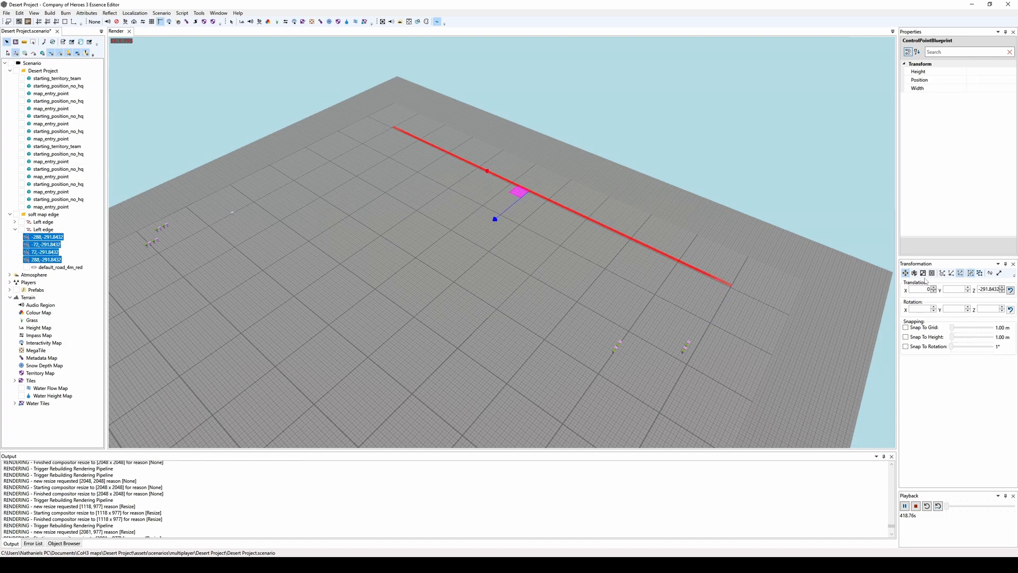
pyautogui.click(16, 223)
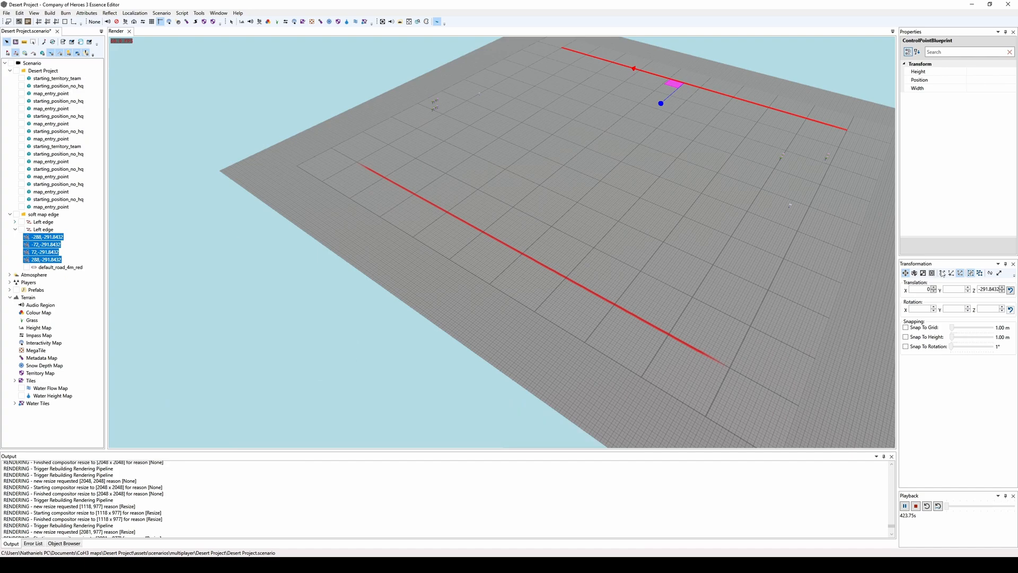
pyautogui.doubleClick(990, 289)
pyautogui.write('-288')
pyautogui.press('Return')
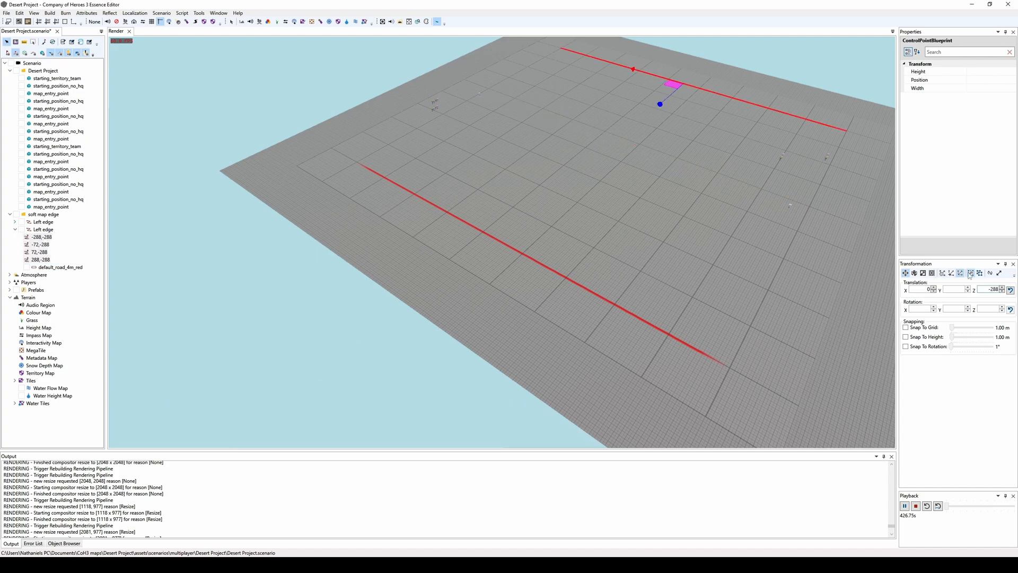
# Duplicate both edge splines together and rotate the duplicates a quarter turn to close the red square
pyautogui.keyDown('alt'); pyautogui.moveTo(653, 228); pyautogui.dragTo(626, 265, button='middle'); pyautogui.keyUp('alt')
pyautogui.keyDown('alt'); pyautogui.moveTo(625, 265); pyautogui.dragTo(684, 260); pyautogui.keyUp('alt')
pyautogui.keyDown('alt'); pyautogui.moveTo(684, 260); pyautogui.dragTo(673, 297, button='middle'); pyautogui.keyUp('alt')
pyautogui.keyDown('alt'); pyautogui.moveTo(674, 297); pyautogui.dragTo(575, 243); pyautogui.keyUp('alt')
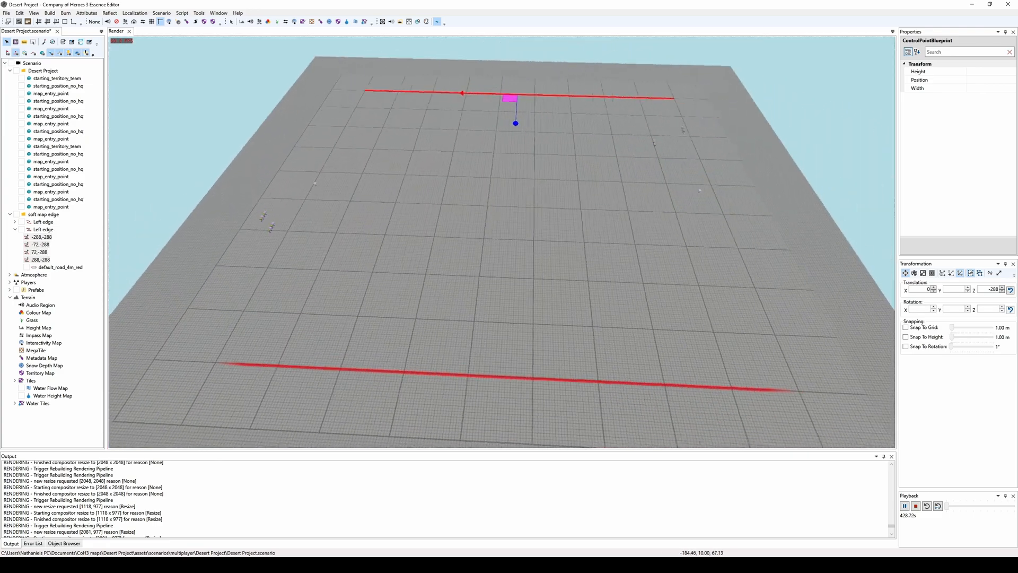
pyautogui.scroll(-5, 559, 243)
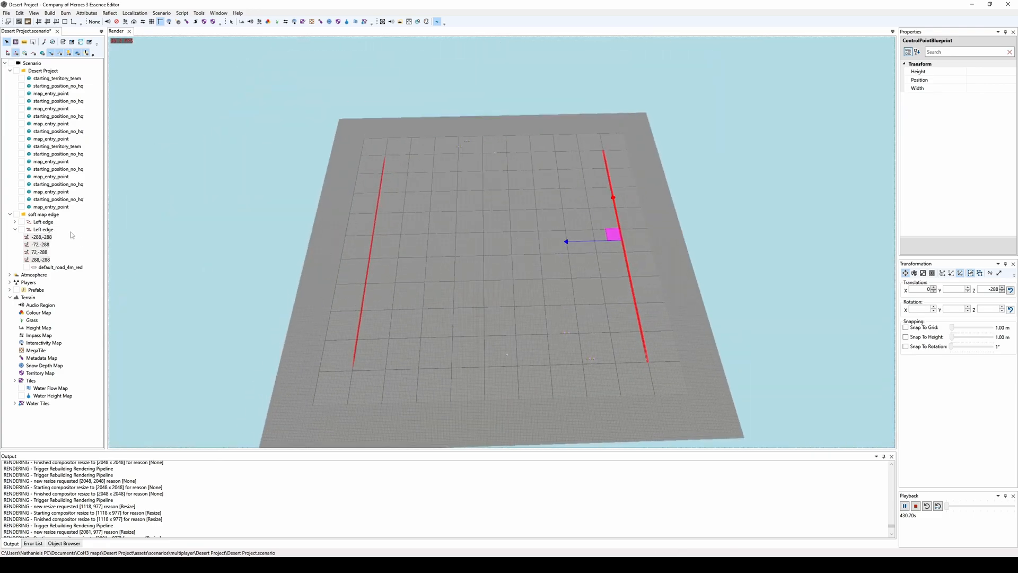
pyautogui.click(43, 222)
pyautogui.keyDown('ctrl'); pyautogui.click(45, 230); pyautogui.keyUp('ctrl')
pyautogui.keyDown('alt'); pyautogui.moveTo(393, 233); pyautogui.dragTo(461, 253); pyautogui.keyUp('alt')
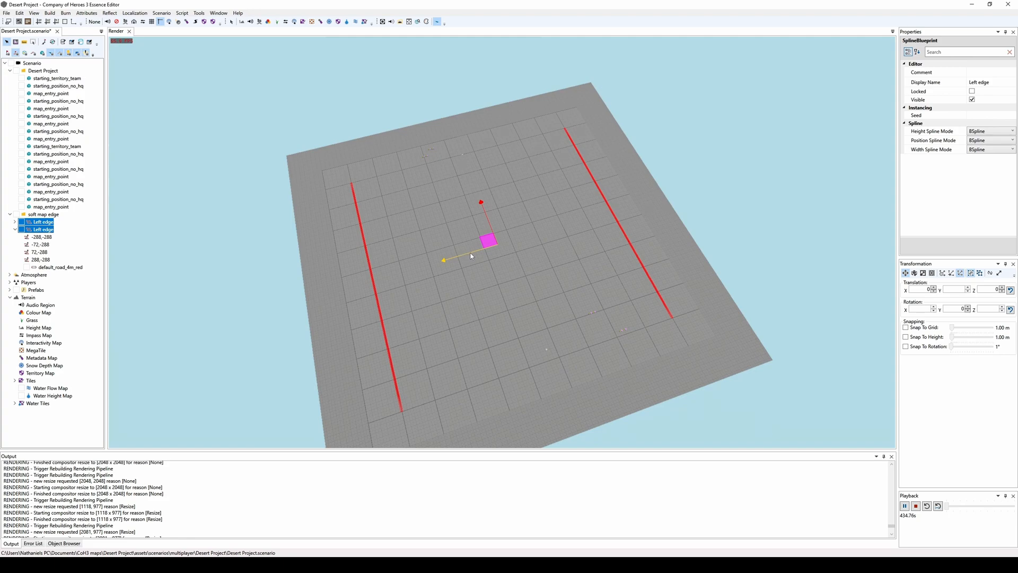
pyautogui.keyDown('shift'); pyautogui.moveTo(470, 254); pyautogui.dragTo(461, 255); pyautogui.keyUp('shift')
pyautogui.press('e')
pyautogui.moveTo(489, 300); pyautogui.dragTo(524, 304)
pyautogui.moveTo(524, 301); pyautogui.dragTo(524, 300)
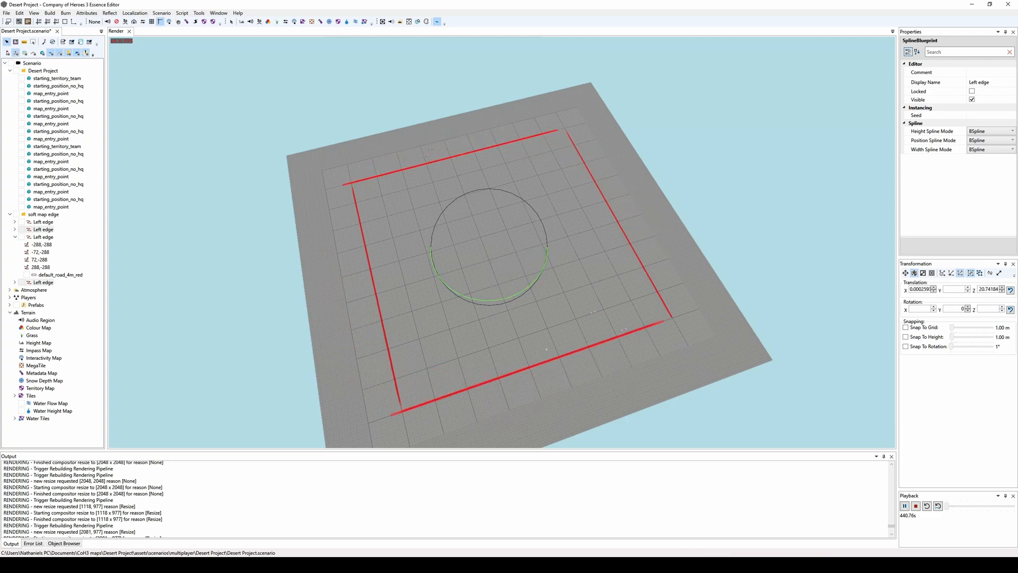
# Move the two rotated edge splines along Z to about 0.22 so their ends meet the other edges at the corners
pyautogui.press('w')
pyautogui.moveTo(840, 298); pyautogui.dragTo(524, 294, button='middle')
pyautogui.moveTo(509, 283); pyautogui.dragTo(503, 267)
pyautogui.scroll(6, 546, 273)
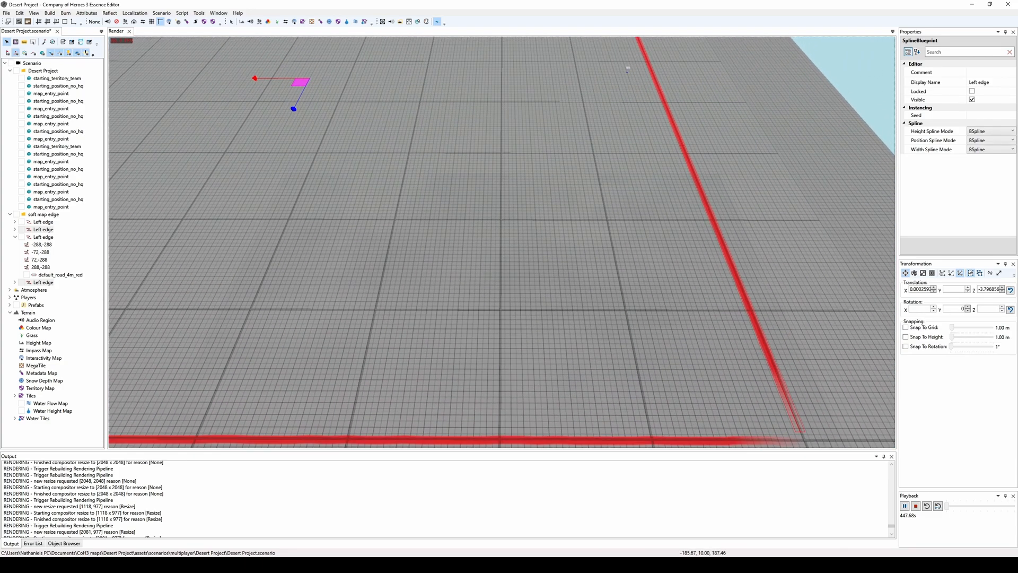
pyautogui.moveTo(485, 223); pyautogui.dragTo(474, 241, button='middle')
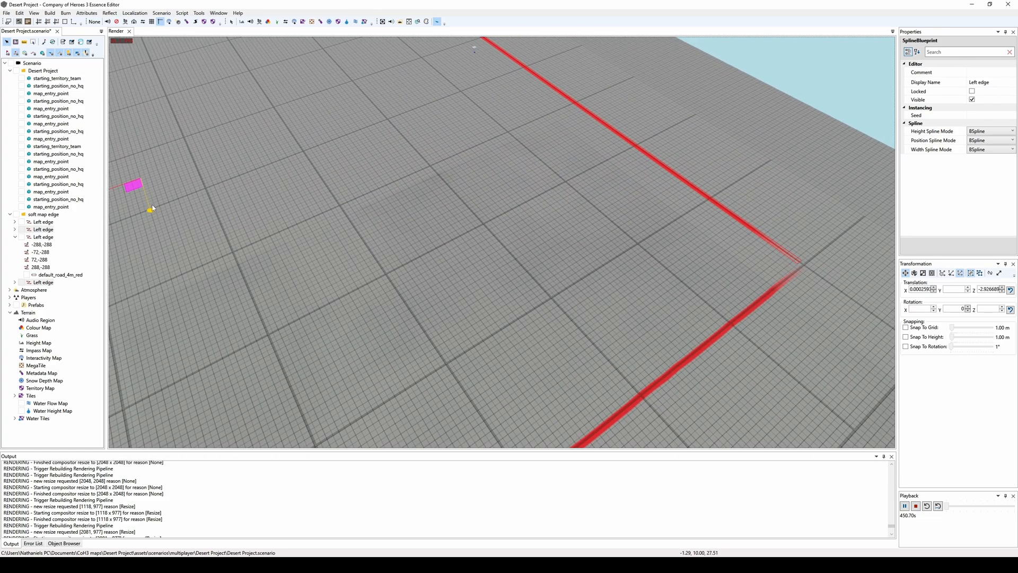
pyautogui.moveTo(153, 209); pyautogui.dragTo(157, 212)
pyautogui.moveTo(380, 228); pyautogui.dragTo(355, 224, button='middle')
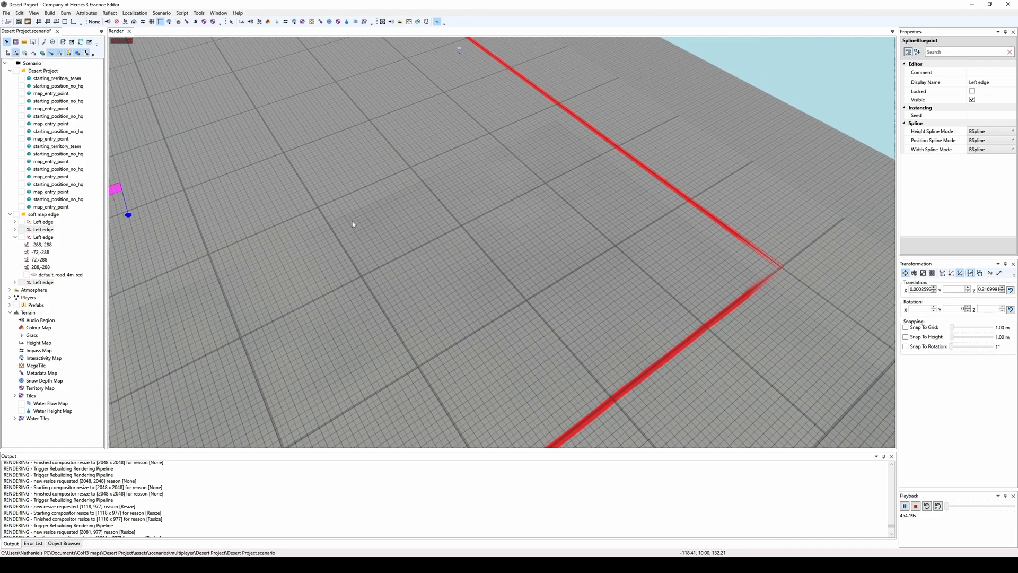
# Examine the red border from several angles to check its corners and tell which map side each edge spline marks
pyautogui.click(15, 237)
pyautogui.click(42, 229)
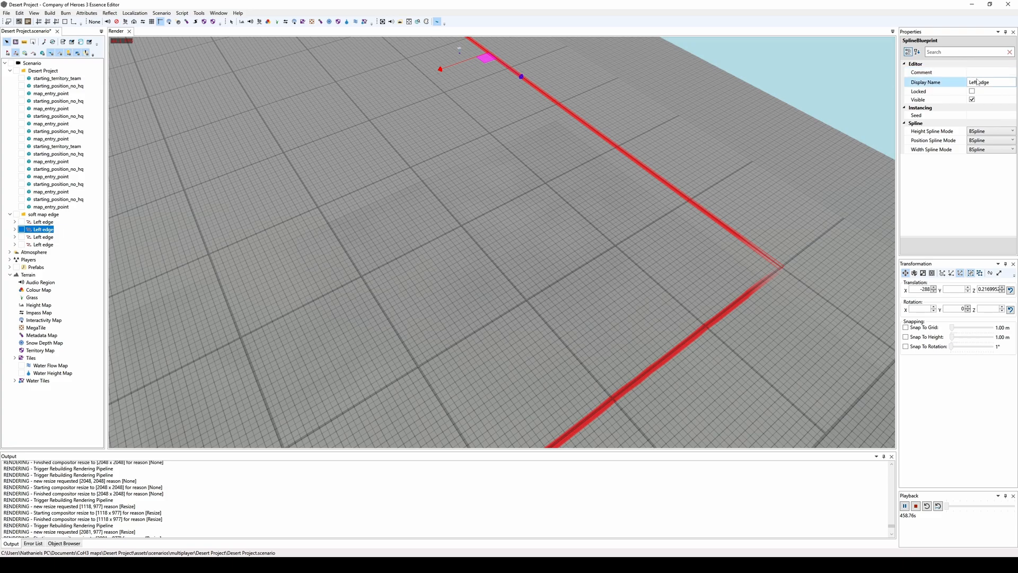
pyautogui.scroll(-5, 502, 243)
pyautogui.keyDown('alt'); pyautogui.moveTo(557, 233); pyautogui.dragTo(403, 233); pyautogui.keyUp('alt')
pyautogui.keyDown('alt'); pyautogui.moveTo(233, 218); pyautogui.dragTo(203, 218); pyautogui.keyUp('alt')
pyautogui.moveTo(313, 209); pyautogui.dragTo(306, 222, button='middle')
pyautogui.scroll(8, 423, 217)
pyautogui.scroll(-10, 553, 194)
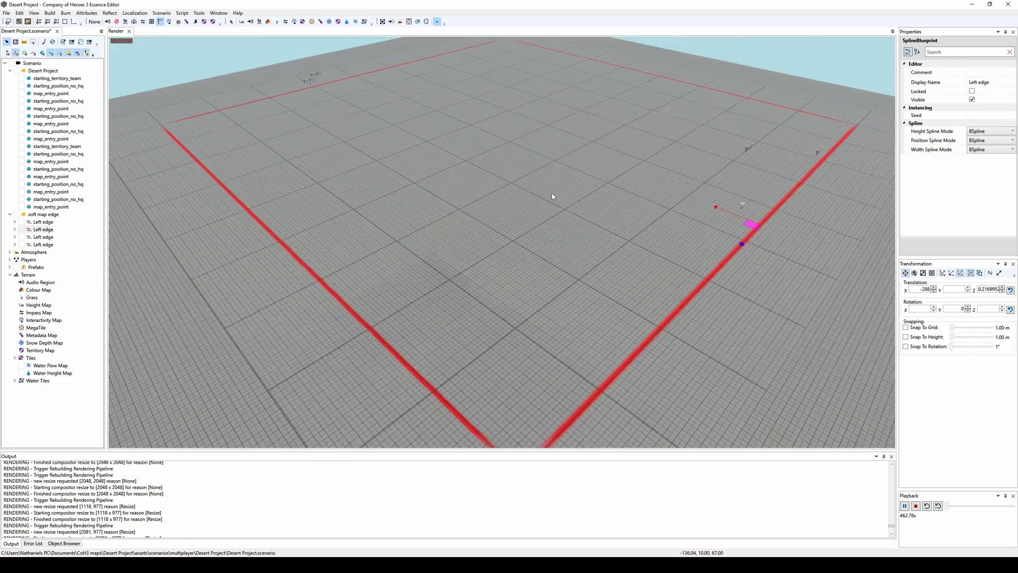
pyautogui.moveTo(378, 173); pyautogui.dragTo(354, 192, button='middle')
pyautogui.scroll(-1, 354, 192)
# Change the display name of the second edge spline, at X -288, to right edge
pyautogui.click(42, 223)
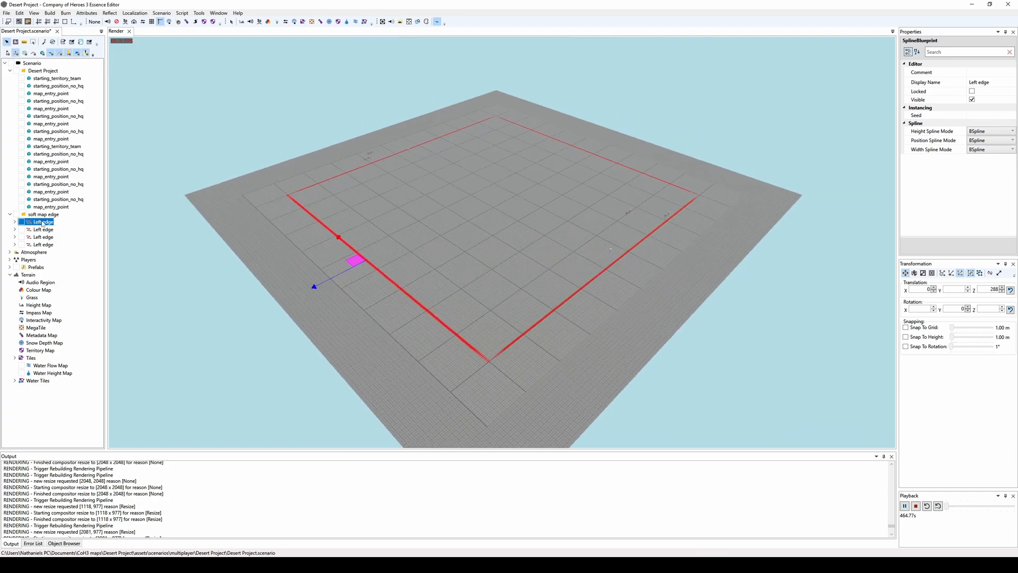
pyautogui.click(46, 229)
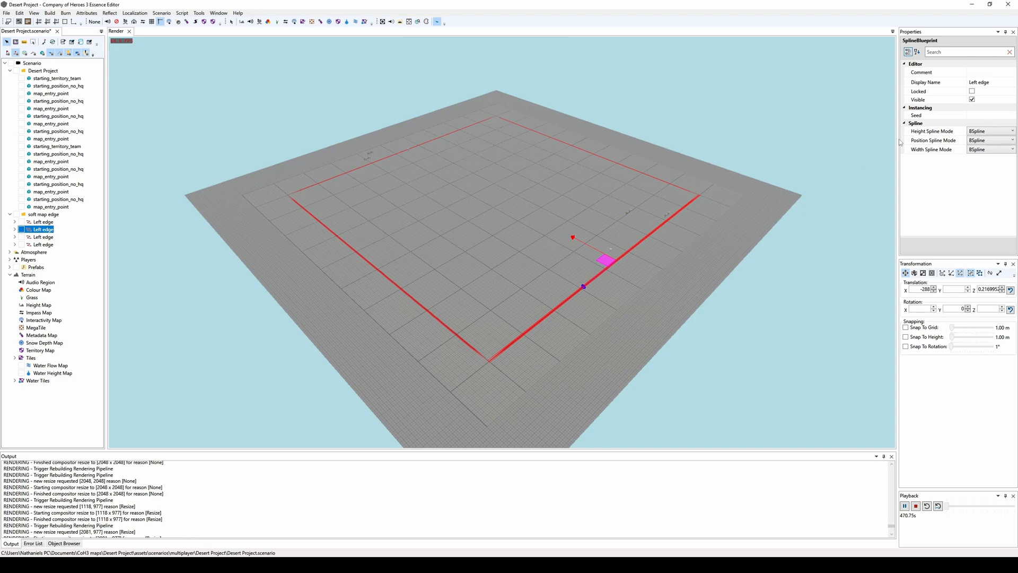
pyautogui.click(979, 82)
pyautogui.moveTo(979, 82); pyautogui.dragTo(935, 89)
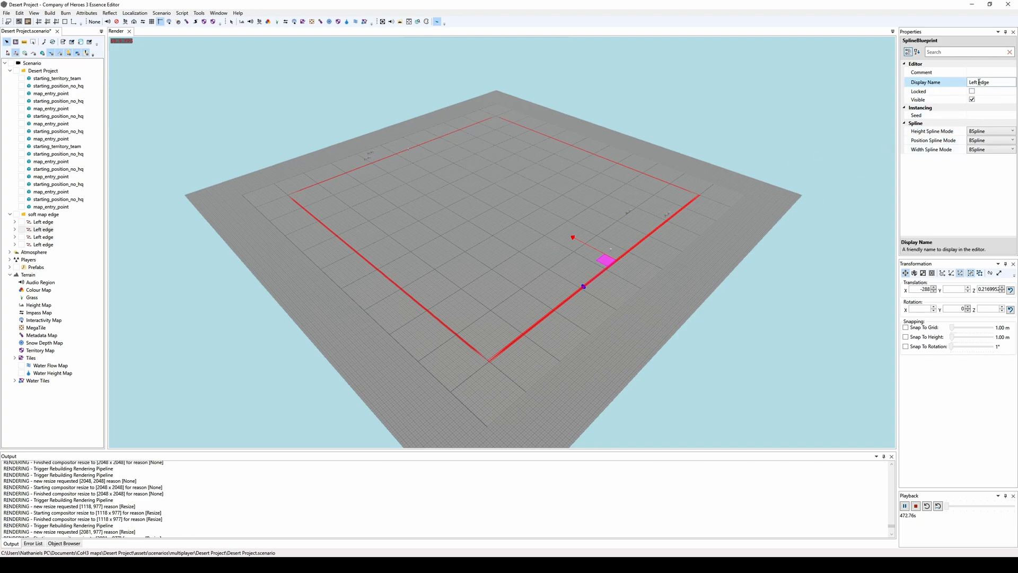
pyautogui.write('righ')
# Rename the last two edge splines, giving the one at Z -288 the name right top edge and the one at X 288 Left top edge
pyautogui.click(34, 238)
pyautogui.click(977, 82)
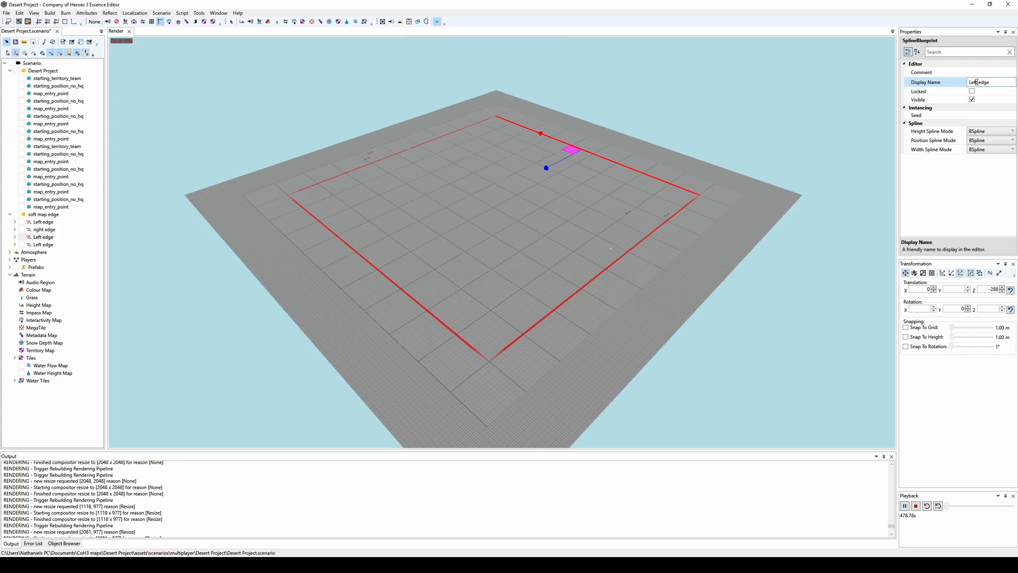
pyautogui.write('r')
pyautogui.press('Return')
pyautogui.click(57, 244)
pyautogui.click(50, 245)
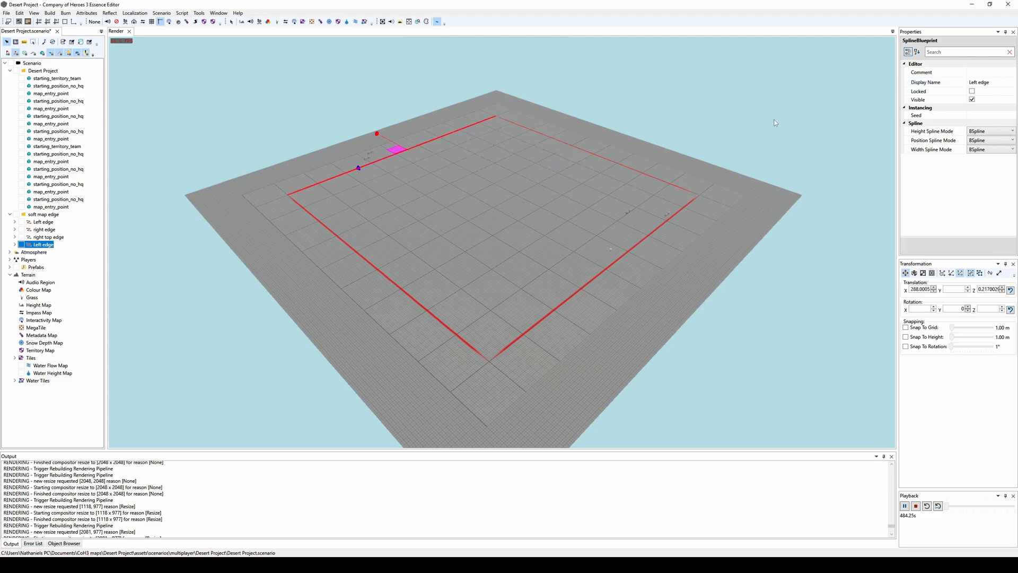
pyautogui.click(986, 83)
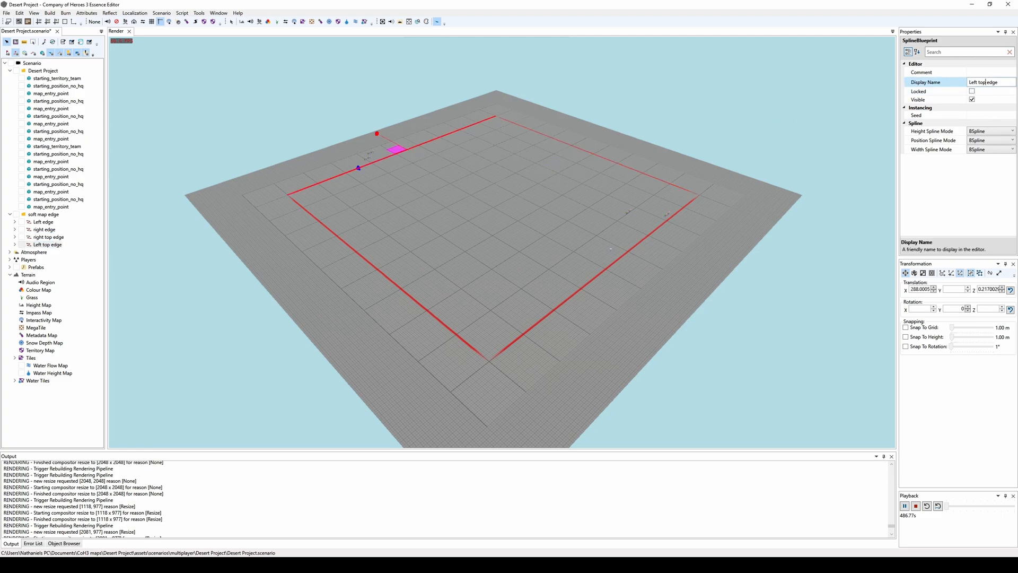
# Collapse the soft map edge layer and lock it
pyautogui.keyDown('alt'); pyautogui.moveTo(593, 284); pyautogui.dragTo(572, 201); pyautogui.keyUp('alt')
pyautogui.scroll(1, 230, 132)
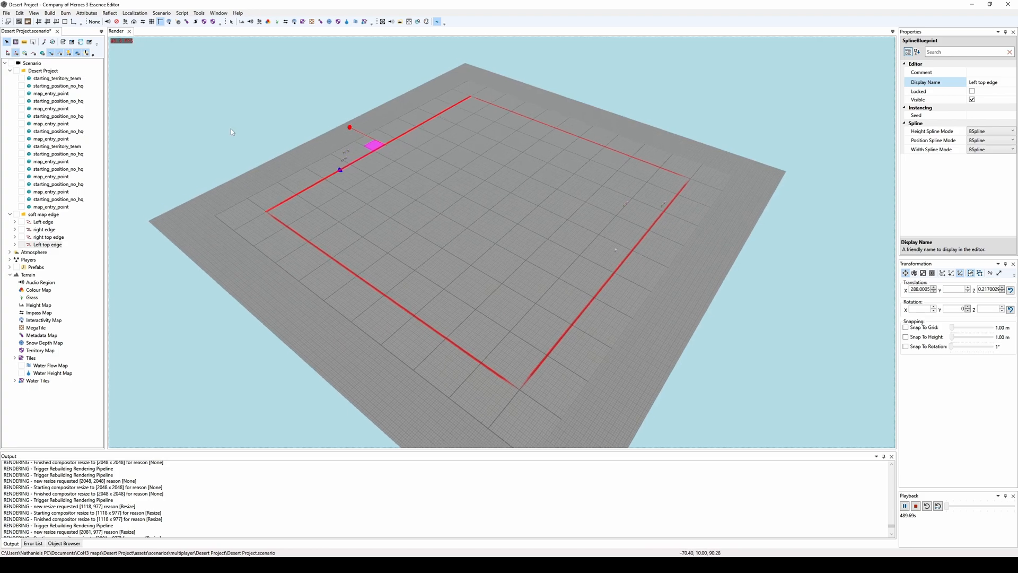
pyautogui.click(11, 215)
pyautogui.click(16, 216)
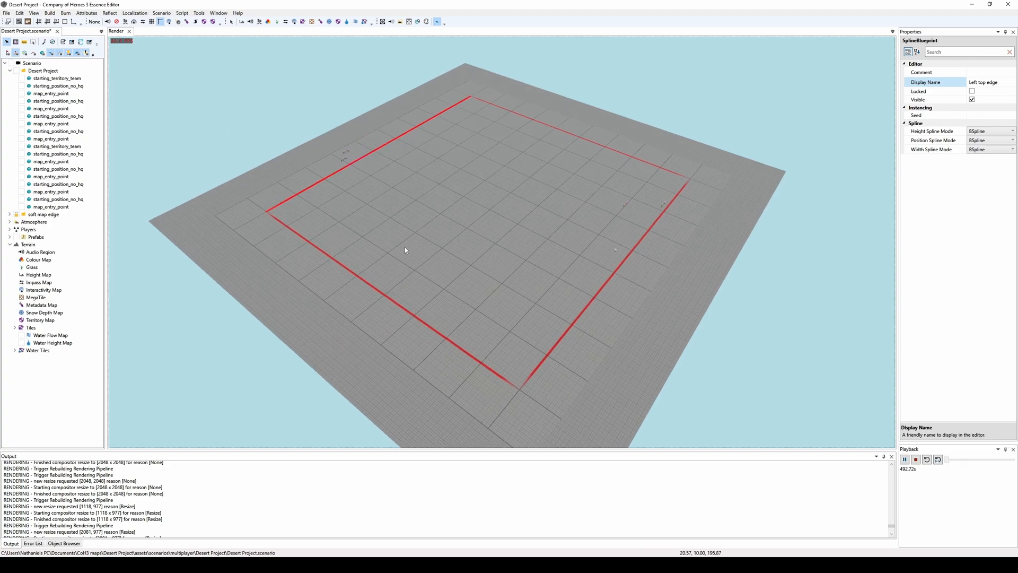
# Move each team's starting positions and map entry points inside the red border, to about X 251.5, Z 82.5 and X -245.6, Z -29.4
pyautogui.click(301, 173)
pyautogui.moveTo(301, 173)
pyautogui.mouseDown()
pyautogui.moveTo(374, 135)
pyautogui.moveTo(369, 170)
pyautogui.mouseUp()
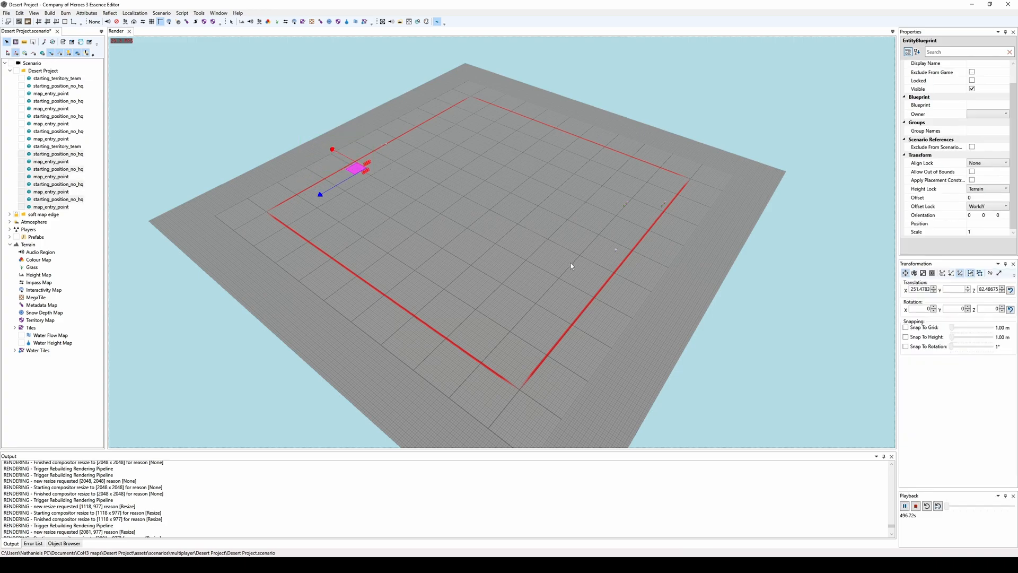
pyautogui.moveTo(609, 231); pyautogui.dragTo(685, 195)
pyautogui.moveTo(626, 210); pyautogui.dragTo(582, 246)
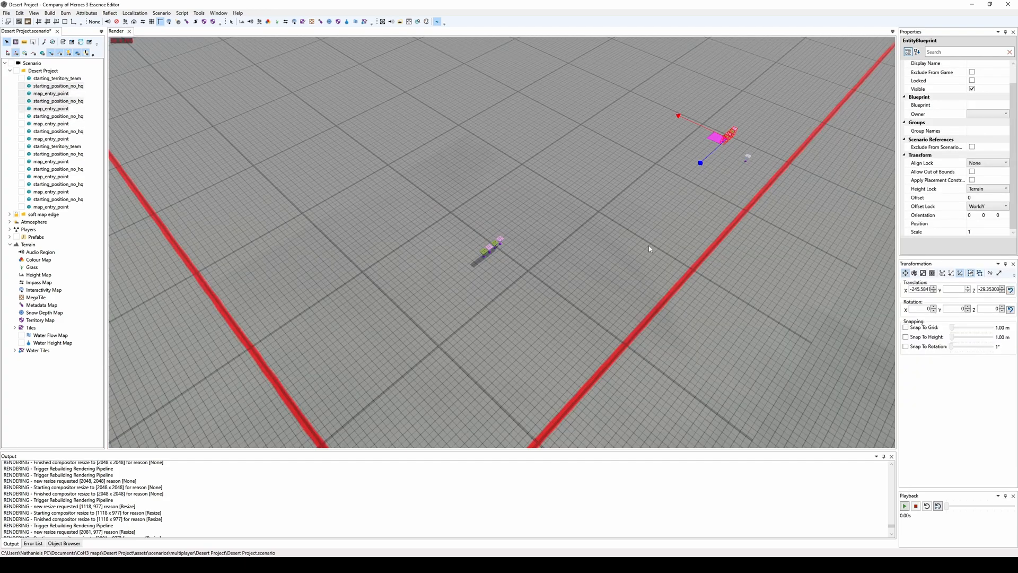
# Move Players 1 and 3's starting positions and entry points towards the corner, and Player 1's starting territory to about X -223, Z 222.6
pyautogui.click(689, 165)
pyautogui.moveTo(741, 118); pyautogui.dragTo(741, 118)
pyautogui.moveTo(715, 150); pyautogui.dragTo(556, 302)
pyautogui.click(741, 164)
pyautogui.moveTo(742, 164); pyautogui.dragTo(425, 346)
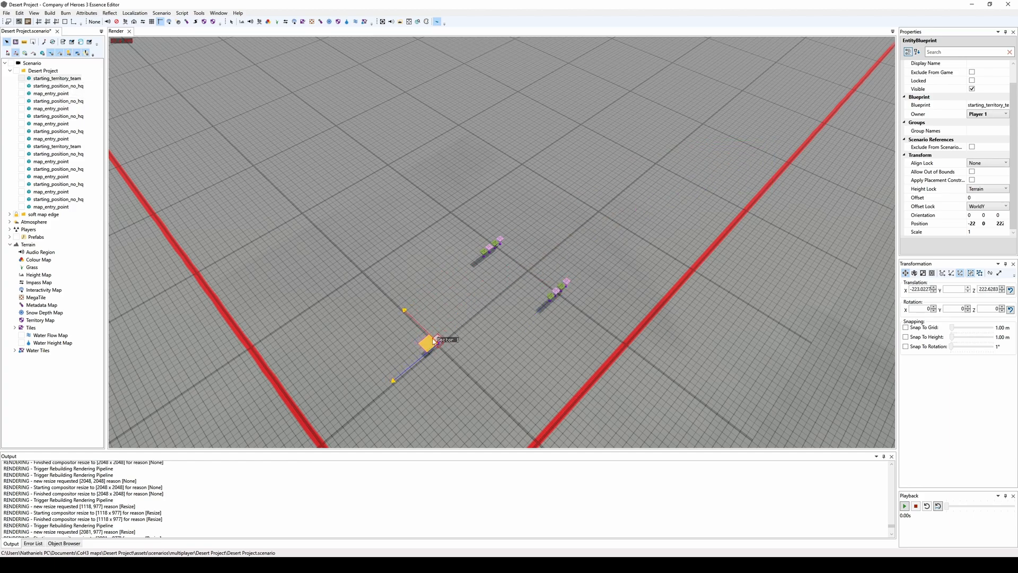
pyautogui.moveTo(450, 325); pyautogui.dragTo(465, 324, button='middle')
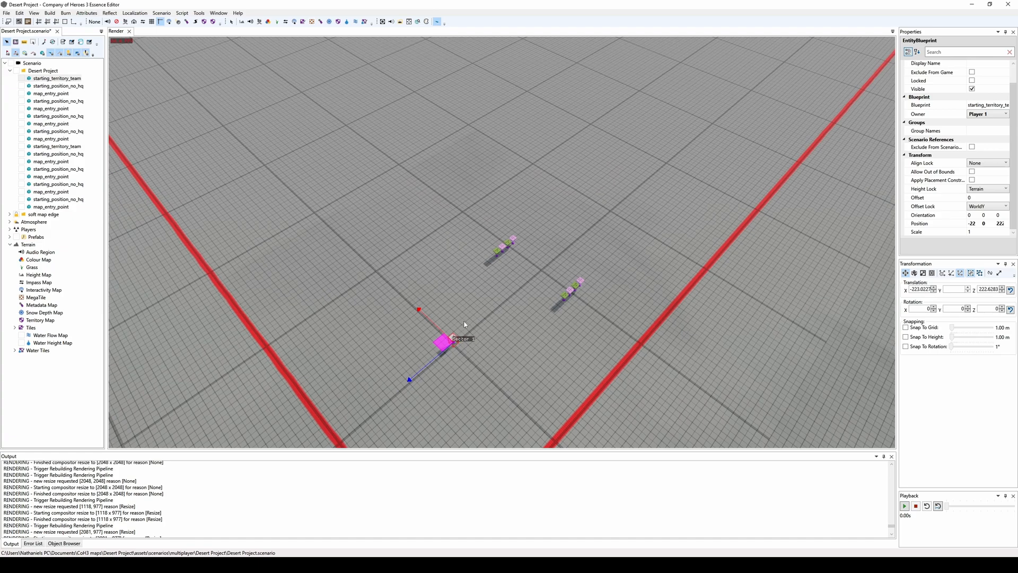
# Move Player 1's starting position and map entry point together to about X -131.9, Z 282
pyautogui.click(68, 80)
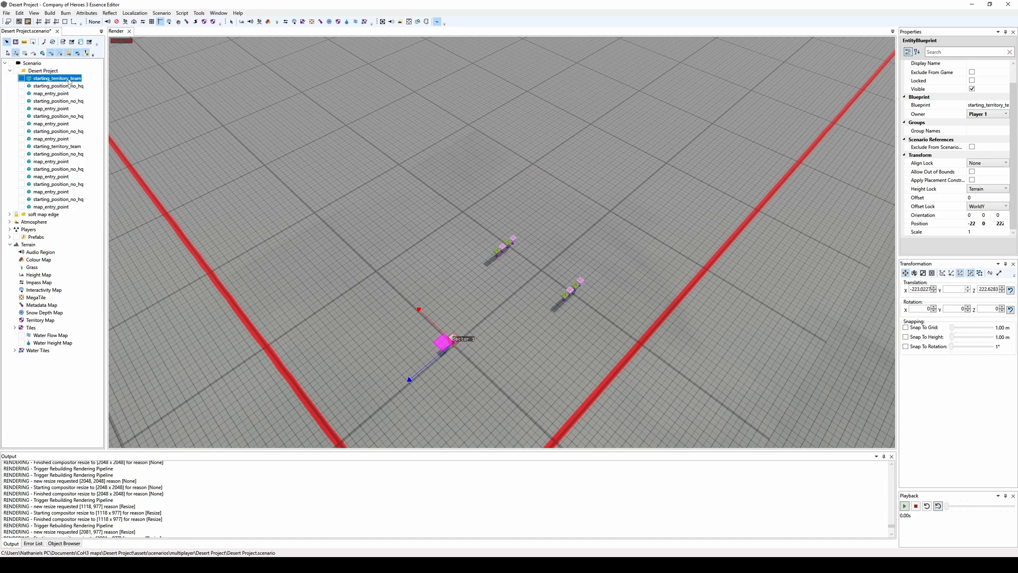
pyautogui.click(73, 87)
pyautogui.keyDown('ctrl'); pyautogui.click(70, 95); pyautogui.keyUp('ctrl')
pyautogui.moveTo(546, 317); pyautogui.dragTo(617, 279, button='middle')
pyautogui.moveTo(624, 256); pyautogui.dragTo(320, 269)
# Move Player 2's starting position and map entry point together to about X -173.5, Z 241.6
pyautogui.click(82, 93)
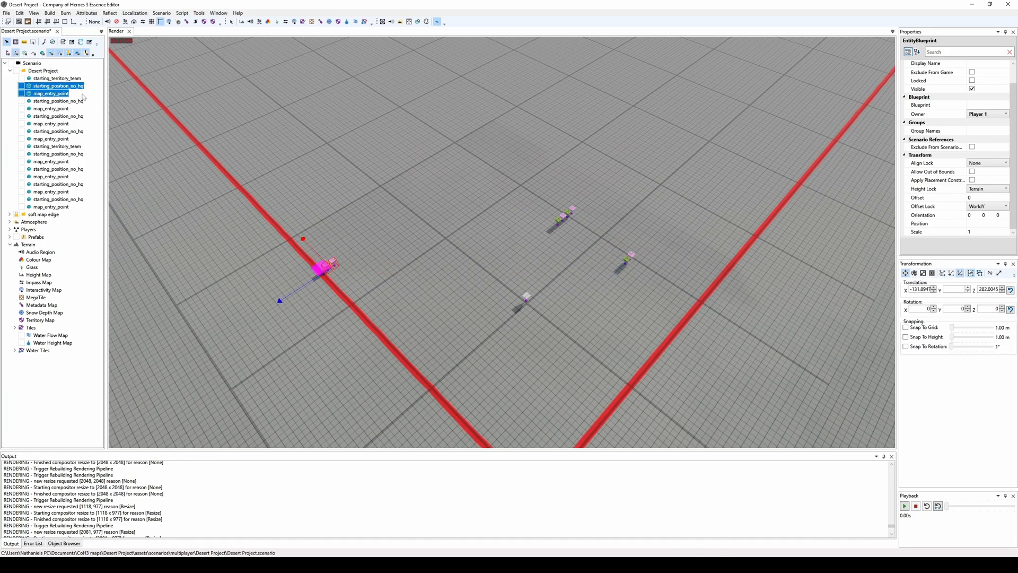
pyautogui.click(71, 104)
pyautogui.click(69, 109)
pyautogui.click(64, 116)
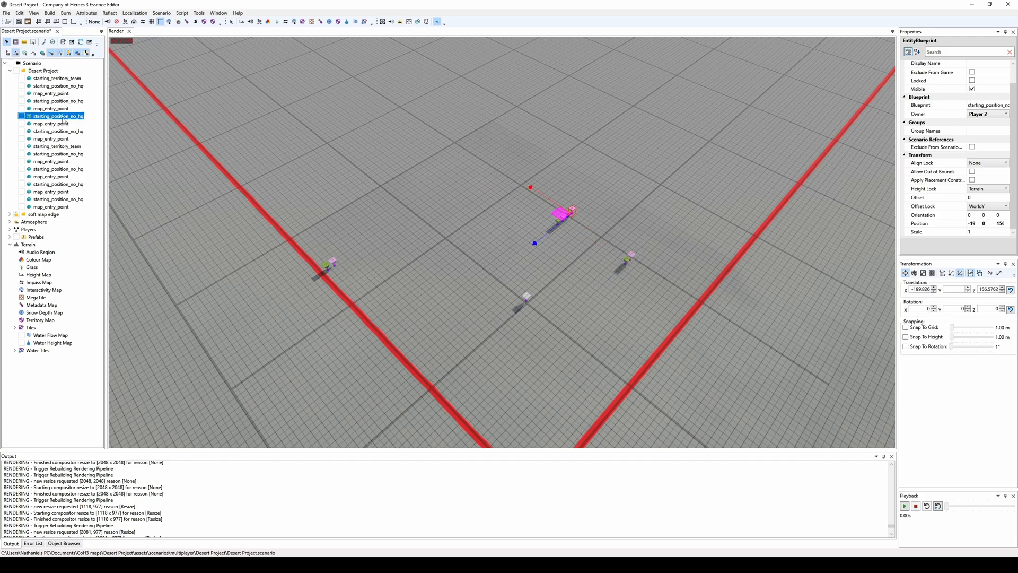
pyautogui.keyDown('ctrl'); pyautogui.click(59, 123); pyautogui.keyUp('ctrl')
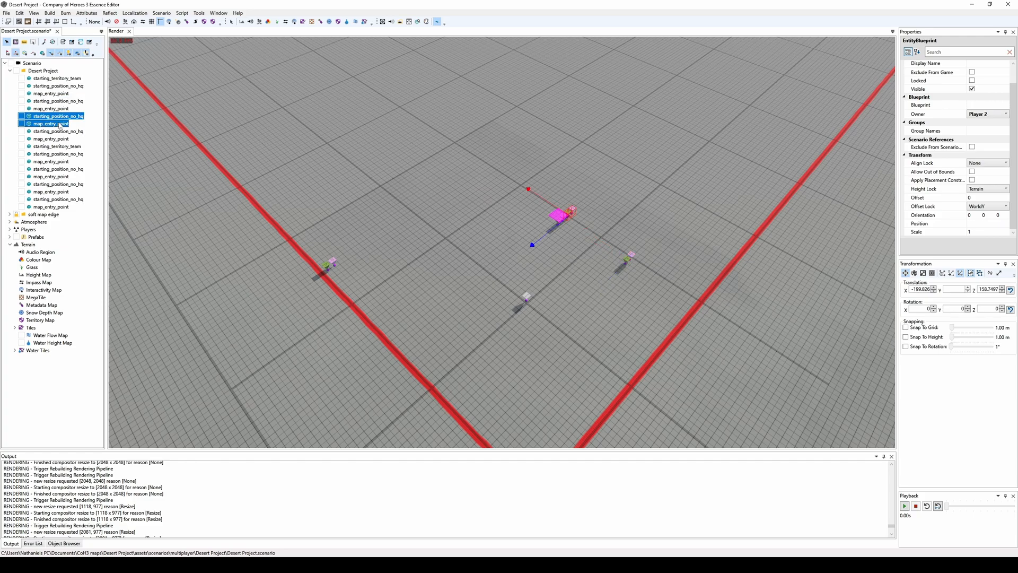
pyautogui.moveTo(501, 232); pyautogui.dragTo(387, 278)
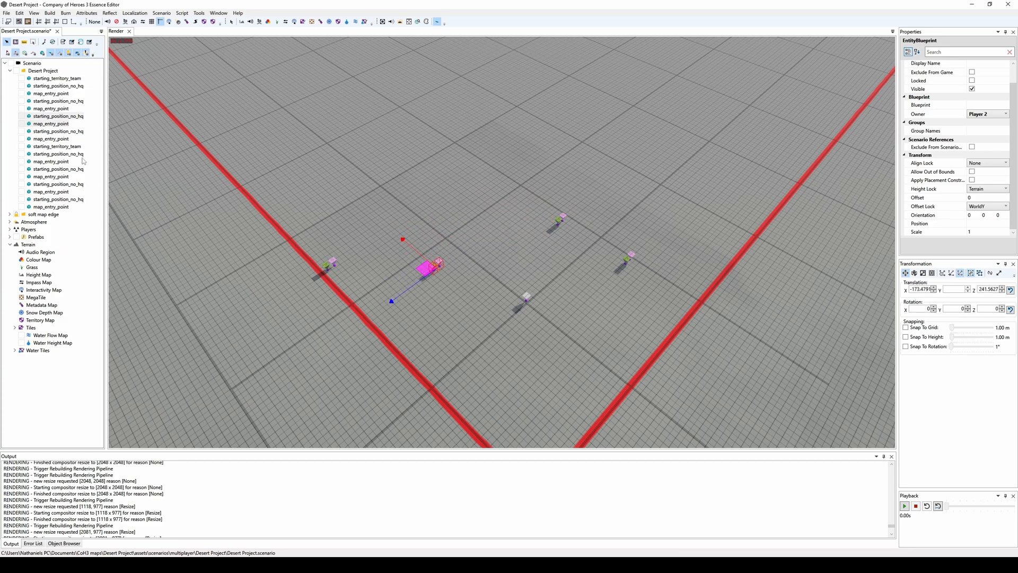
# Spread out Player 3's and Player 4's starting positions with their map entry points, continuing the row beside Player 2's pair
pyautogui.click(62, 102)
pyautogui.keyDown('ctrl'); pyautogui.click(63, 108); pyautogui.keyUp('ctrl')
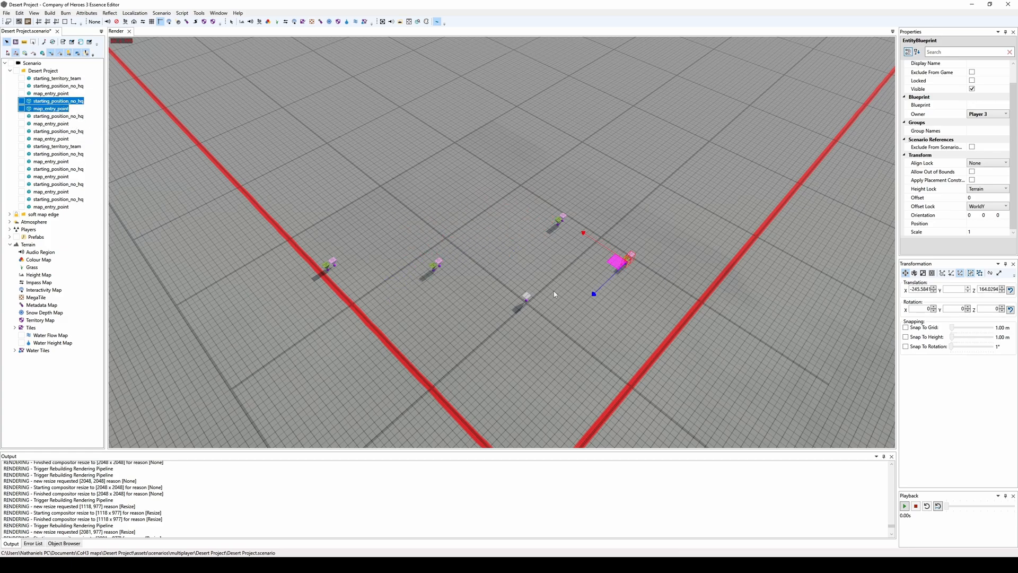
pyautogui.moveTo(617, 261); pyautogui.dragTo(531, 262)
pyautogui.click(56, 131)
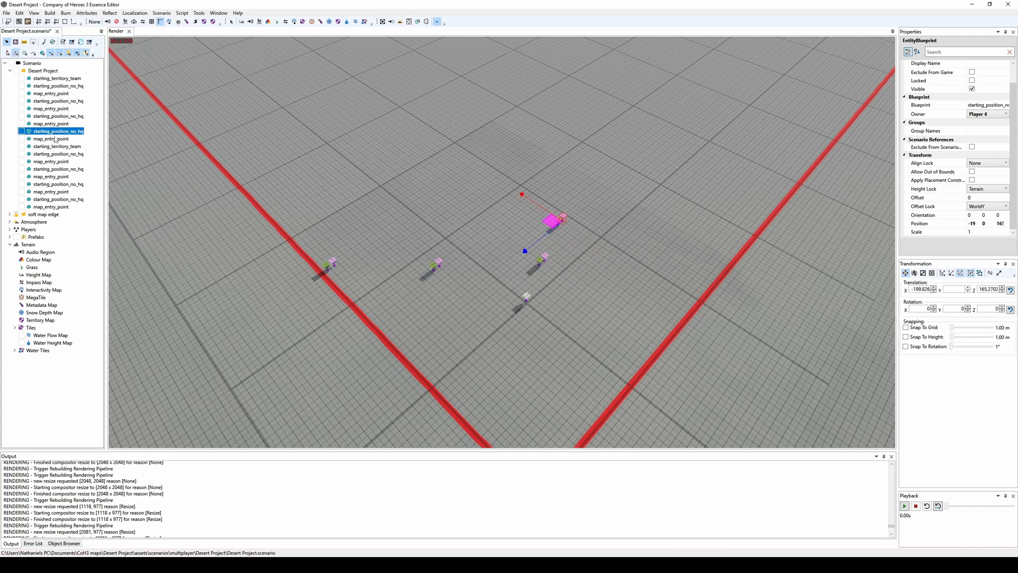
pyautogui.keyDown('ctrl'); pyautogui.click(55, 139); pyautogui.keyUp('ctrl')
pyautogui.moveTo(537, 222); pyautogui.dragTo(629, 273)
# Change the blueprint of the starting positions of Players 1 to 4 to starting_position
pyautogui.click(60, 86)
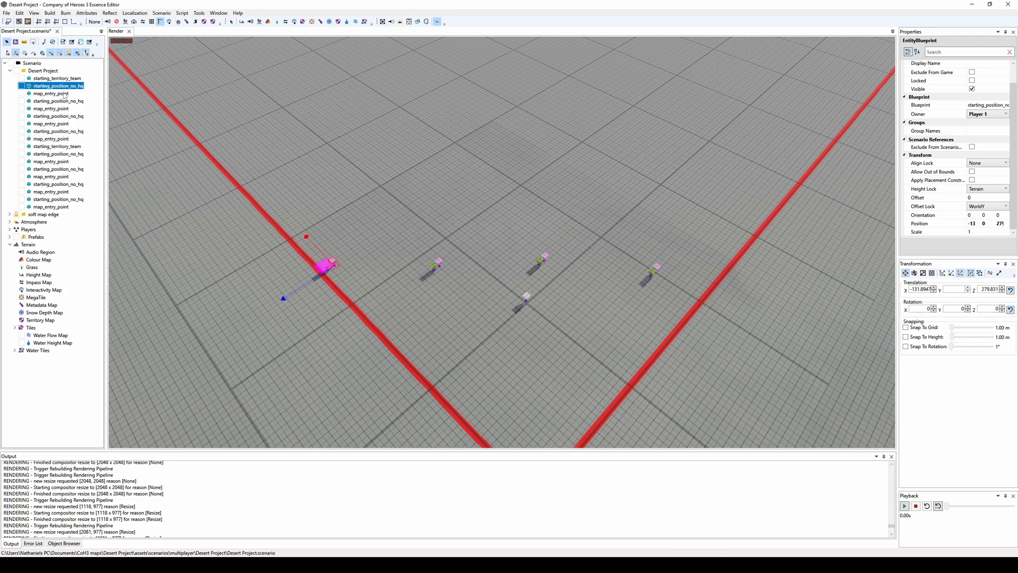
pyautogui.keyDown('ctrl'); pyautogui.click(66, 100); pyautogui.keyUp('ctrl')
pyautogui.keyDown('ctrl'); pyautogui.click(74, 116); pyautogui.keyUp('ctrl')
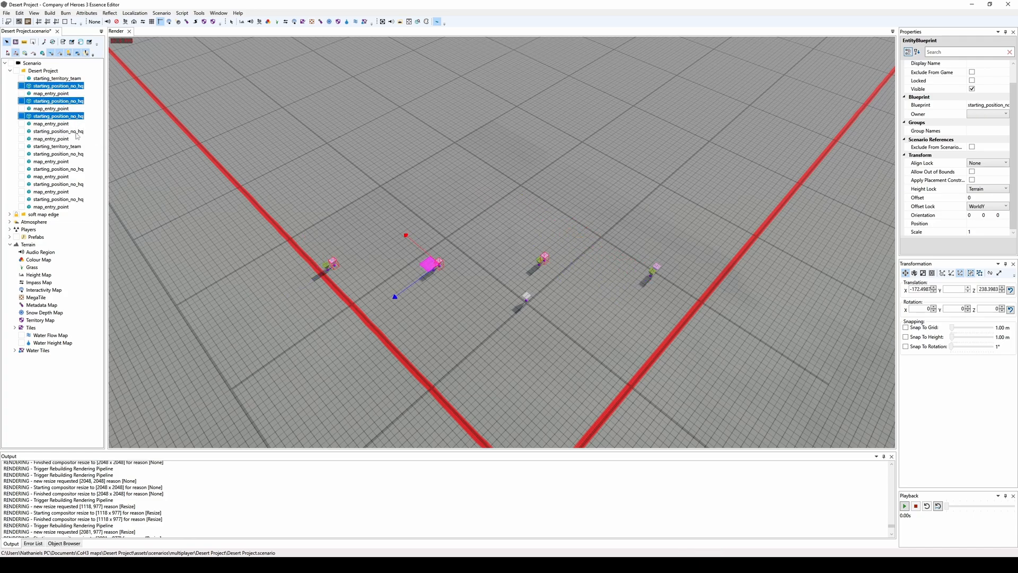
pyautogui.keyDown('ctrl'); pyautogui.click(77, 132); pyautogui.keyUp('ctrl')
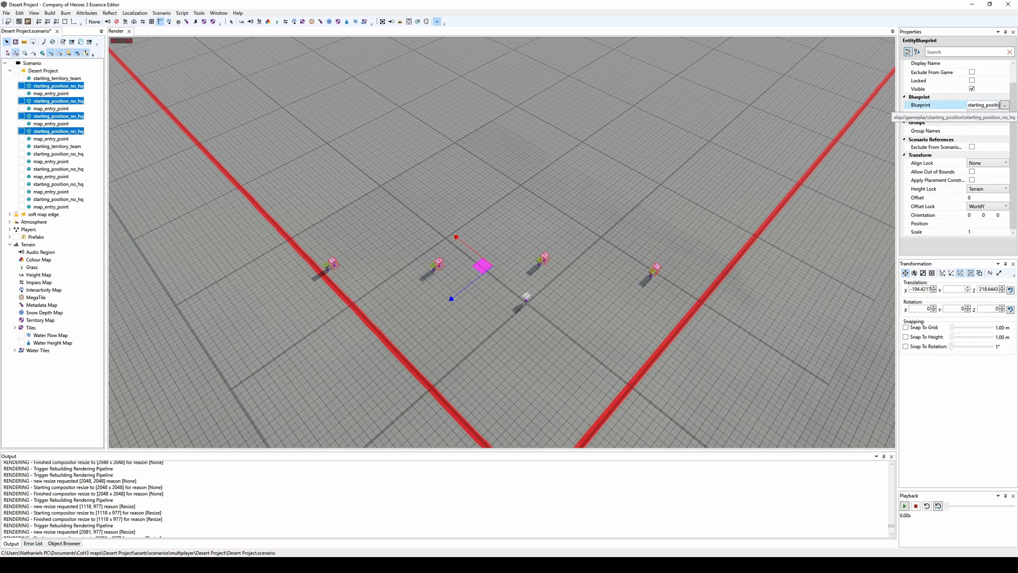
pyautogui.click(1006, 105)
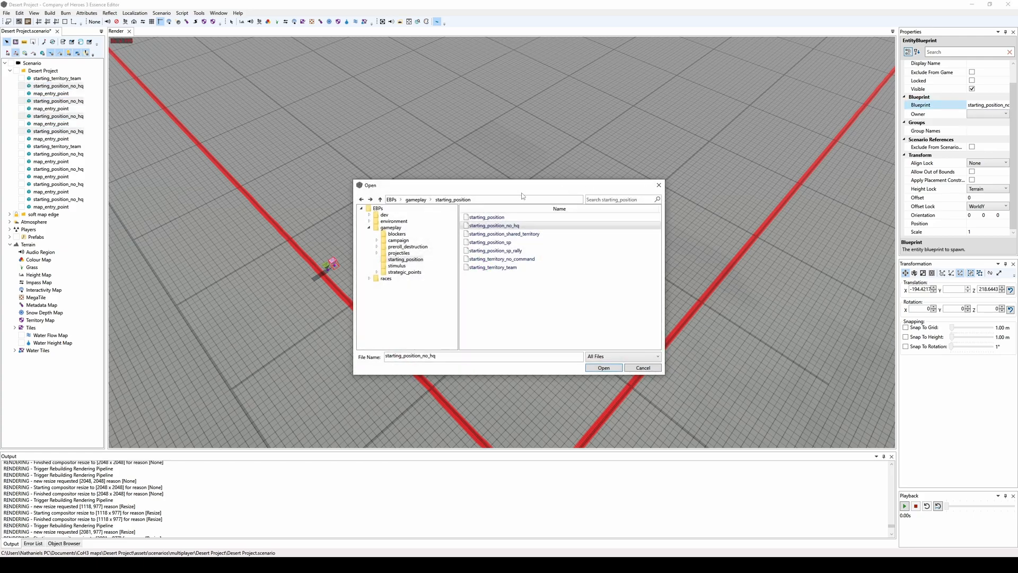
pyautogui.click(501, 218)
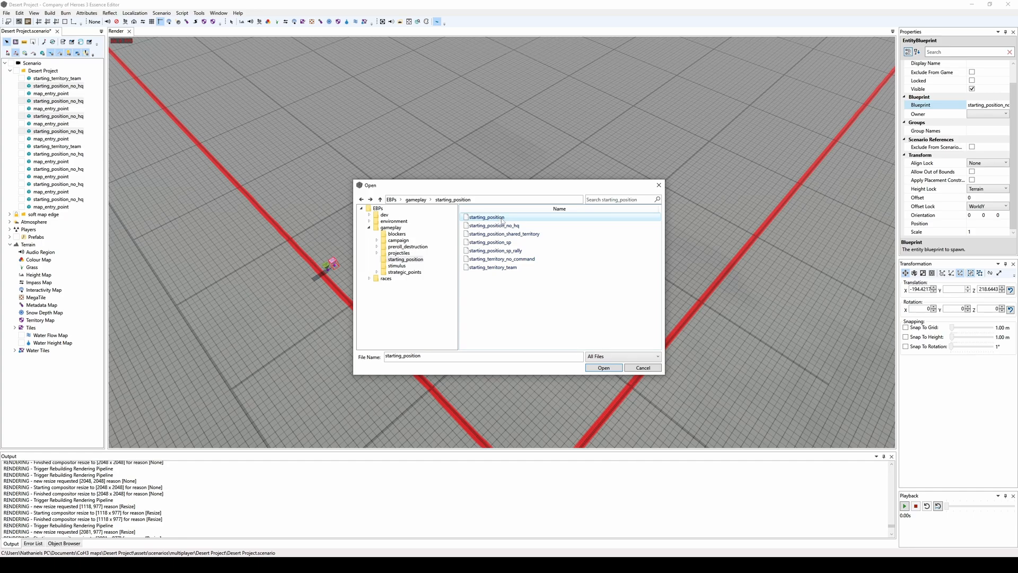
pyautogui.click(596, 367)
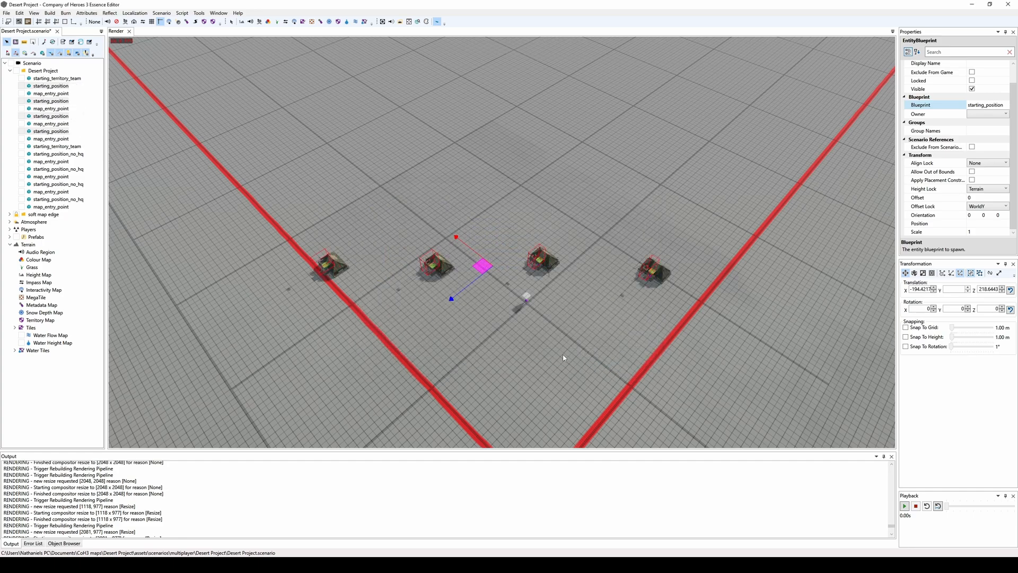
# Shift the four starting positions together to about X -199.6, Z 211.9
pyautogui.moveTo(524, 328); pyautogui.dragTo(522, 305, button='middle')
pyautogui.moveTo(483, 248); pyautogui.dragTo(498, 247)
pyautogui.scroll(5, 499, 250)
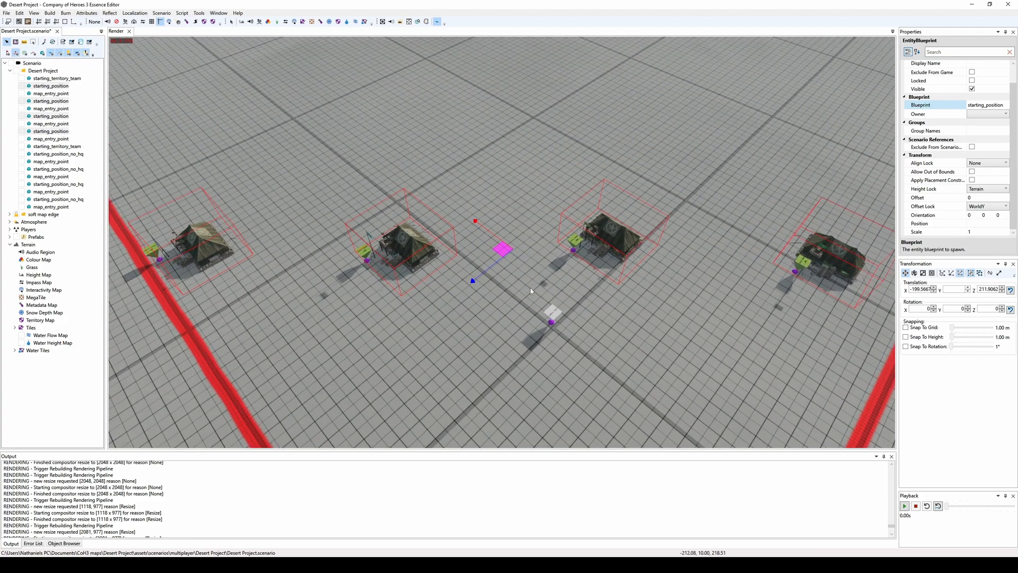
# Rotate the four starting positions, each about its own centre, to about 132° around Y
pyautogui.press('e')
pyautogui.moveTo(534, 297); pyautogui.dragTo(527, 294)
pyautogui.hotkey('ctrl', 'z')
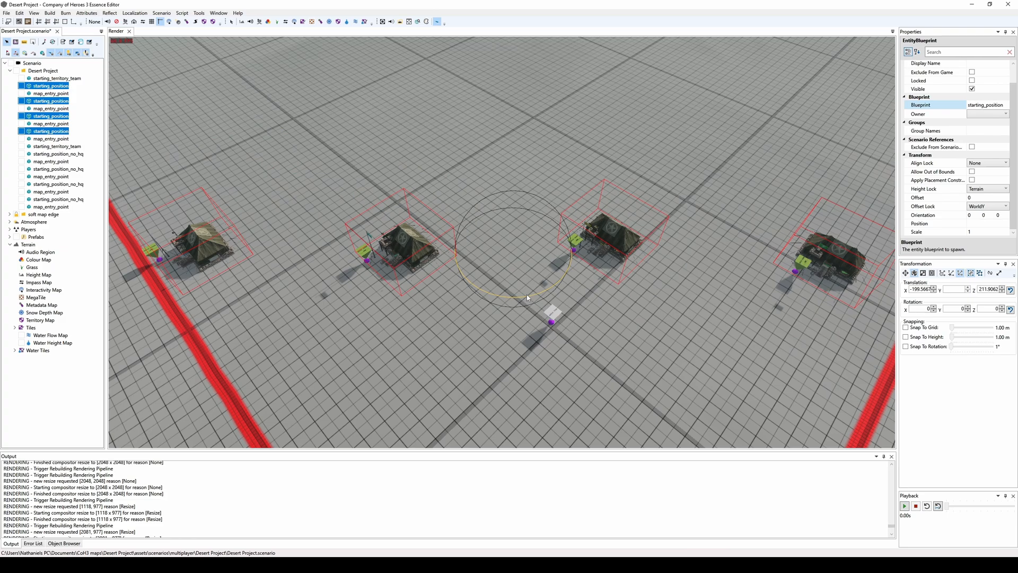
pyautogui.click(980, 274)
pyautogui.moveTo(545, 292); pyautogui.dragTo(489, 284)
pyautogui.moveTo(488, 281); pyautogui.dragTo(490, 282, button='middle')
pyautogui.scroll(-3, 489, 275)
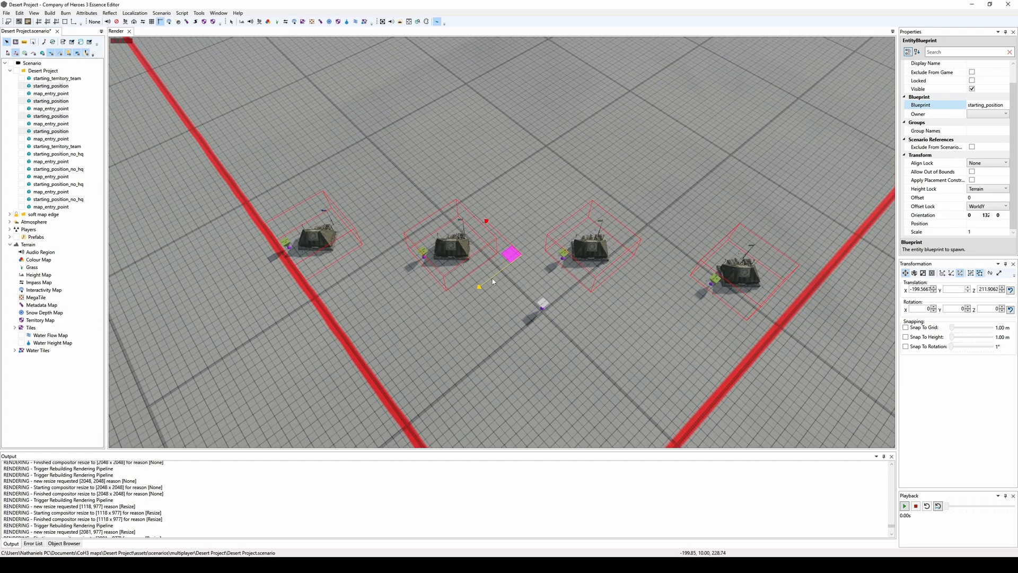
# Reposition the four headquarters individually inside the border, placing Player 3's at about X -216.4, Z 187.5 and Player 4's at about X -246.6, Z 118.4
pyautogui.click(325, 237)
pyautogui.moveTo(331, 238); pyautogui.dragTo(331, 191)
pyautogui.click(452, 245)
pyautogui.moveTo(454, 244); pyautogui.dragTo(435, 248)
pyautogui.click(601, 252)
pyautogui.moveTo(601, 251); pyautogui.dragTo(602, 244)
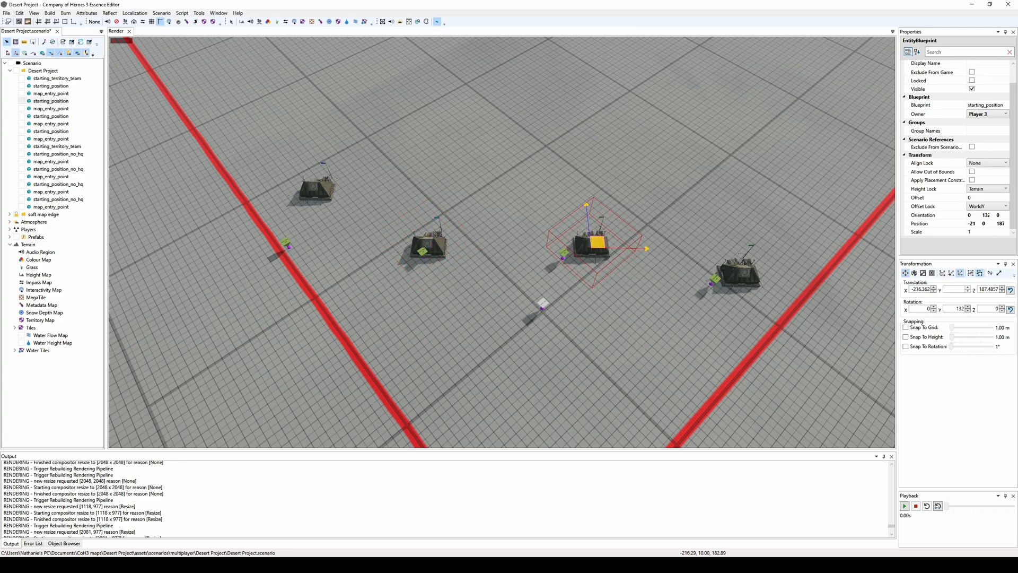
pyautogui.moveTo(649, 240); pyautogui.dragTo(606, 253, button='middle')
pyautogui.click(710, 291)
pyautogui.moveTo(708, 289); pyautogui.dragTo(713, 212)
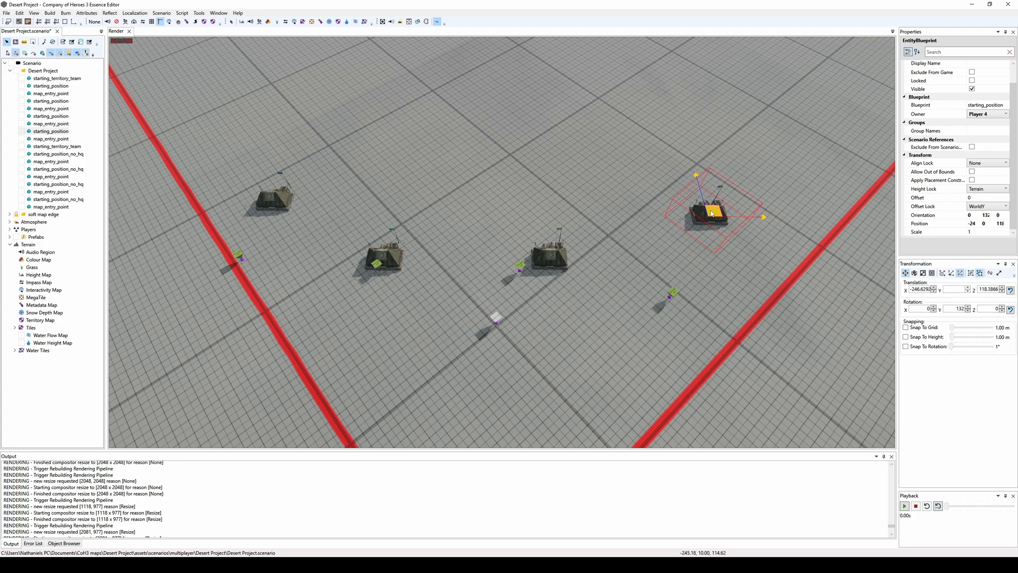
# Move the first team's four map entry points outside the red border, Player 4's to about X -303.3, Z 114.9 and Player 1's to about X -131.9, Z 306.4
pyautogui.click(524, 271)
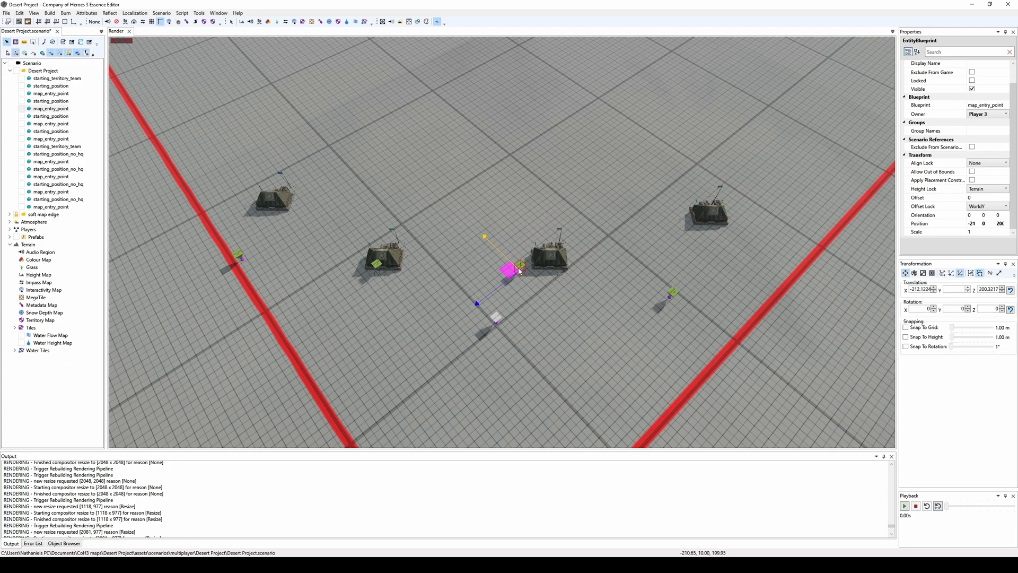
pyautogui.moveTo(527, 292)
pyautogui.mouseDown()
pyautogui.moveTo(621, 349)
pyautogui.moveTo(699, 382)
pyautogui.mouseUp()
pyautogui.moveTo(667, 295); pyautogui.dragTo(829, 299)
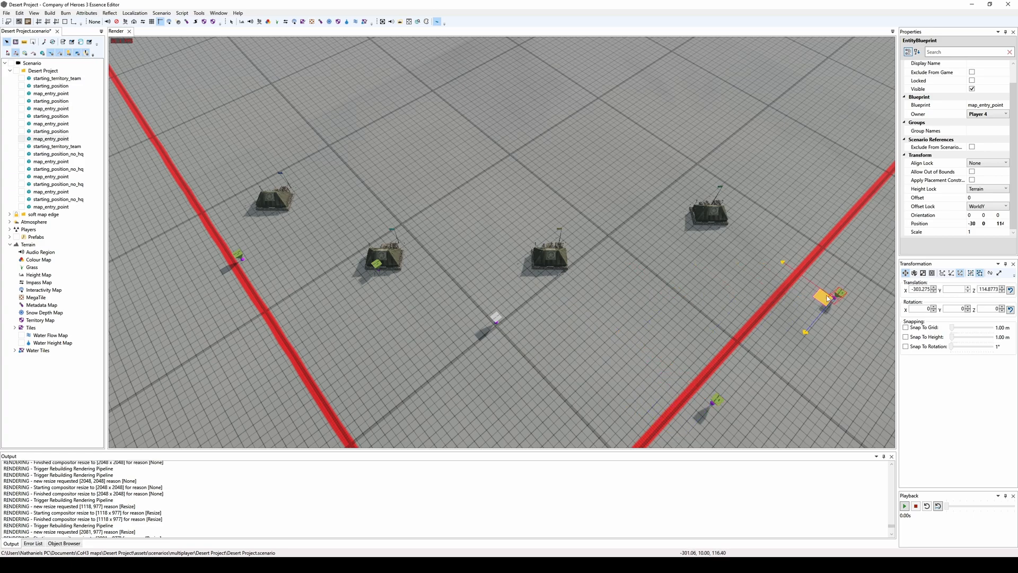
pyautogui.click(377, 264)
pyautogui.moveTo(409, 305); pyautogui.dragTo(448, 273, button='middle')
pyautogui.moveTo(416, 234); pyautogui.dragTo(358, 391)
pyautogui.click(290, 221)
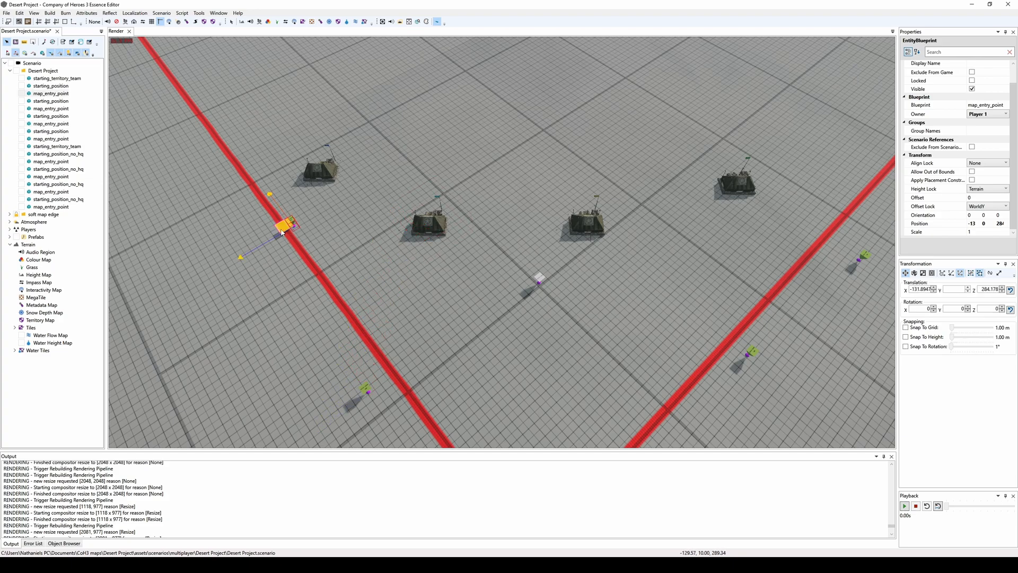
pyautogui.moveTo(279, 238); pyautogui.dragTo(225, 265)
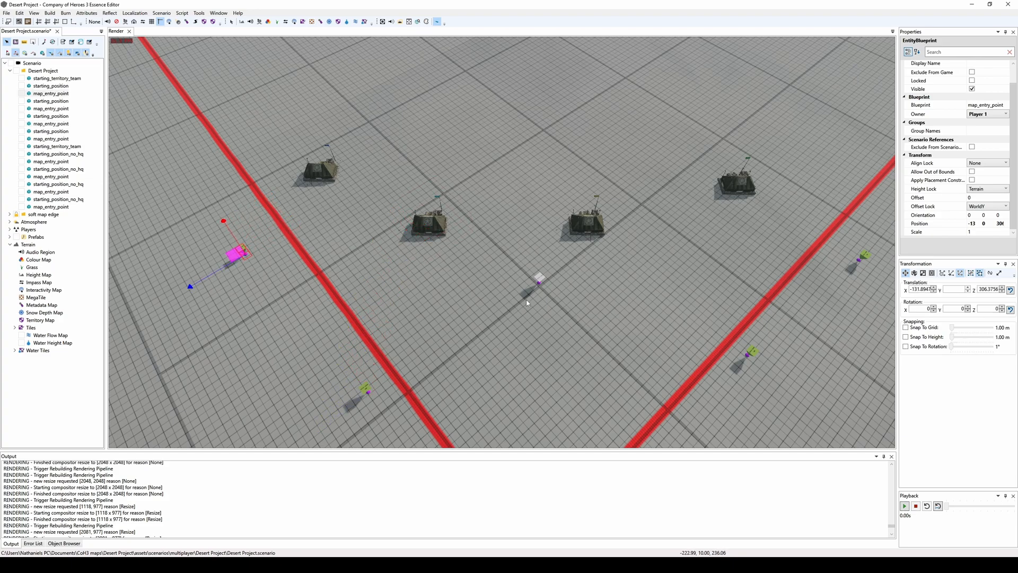
# Move the second team's outlying starting positions towards the opposite corner, and Player 5's starting territory to about X 219.7, Z -229.3
pyautogui.moveTo(524, 300); pyautogui.dragTo(533, 291, button='middle')
pyautogui.scroll(-5, 533, 296)
pyautogui.moveTo(536, 196); pyautogui.dragTo(520, 440, button='middle')
pyautogui.moveTo(536, 75)
pyautogui.mouseDown(button='middle')
pyautogui.moveTo(541, 209)
pyautogui.moveTo(800, 218)
pyautogui.mouseUp(button='middle')
pyautogui.moveTo(504, 273); pyautogui.dragTo(543, 202, button='middle')
pyautogui.moveTo(684, 70); pyautogui.dragTo(415, 265)
pyautogui.click(710, 166)
pyautogui.moveTo(710, 166)
pyautogui.mouseDown()
pyautogui.moveTo(477, 278)
pyautogui.moveTo(451, 310)
pyautogui.mouseUp()
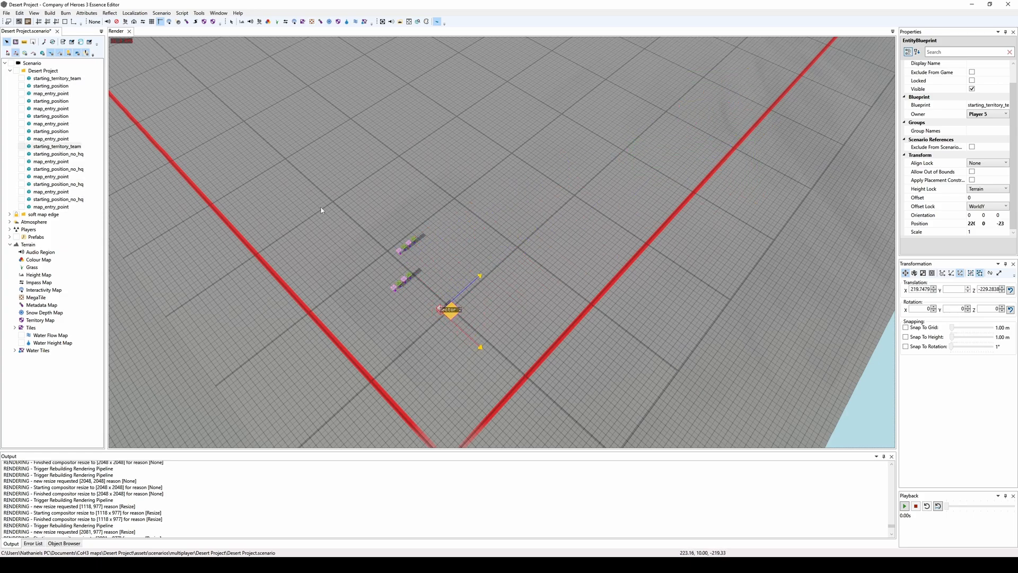
# Move Player 5's starting position away from the other pairs towards the nearby red border
pyautogui.click(72, 154)
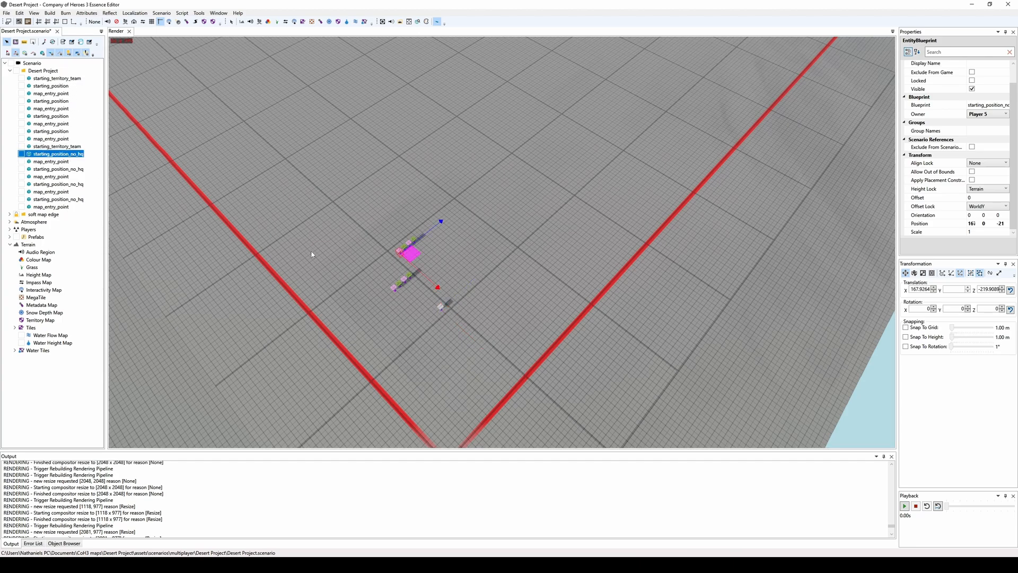
pyautogui.moveTo(409, 262); pyautogui.dragTo(301, 251)
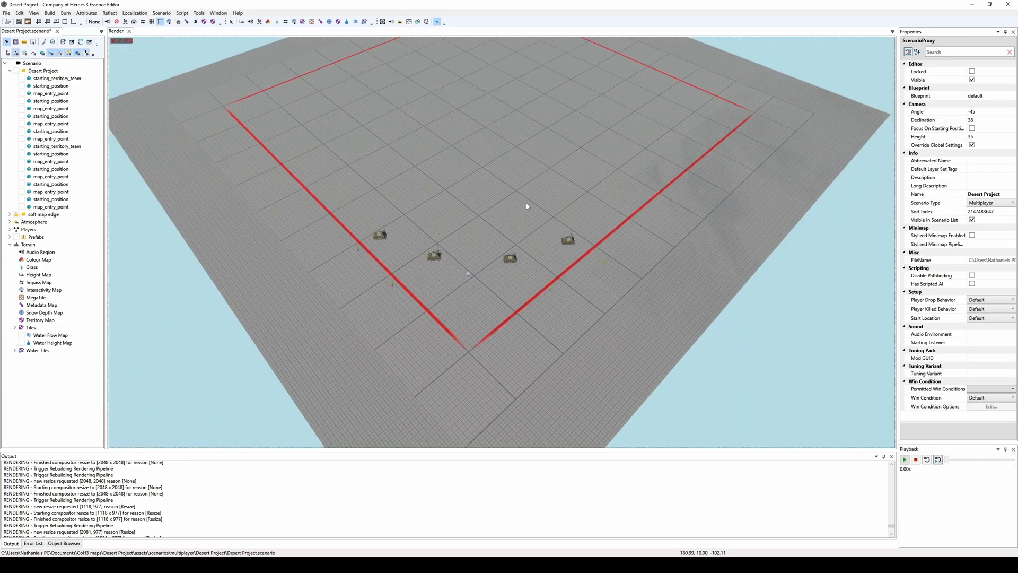
# Collapse the Desert Project layer and add a new scenario layer named territory points, set as default parent
pyautogui.scroll(4, 526, 202)
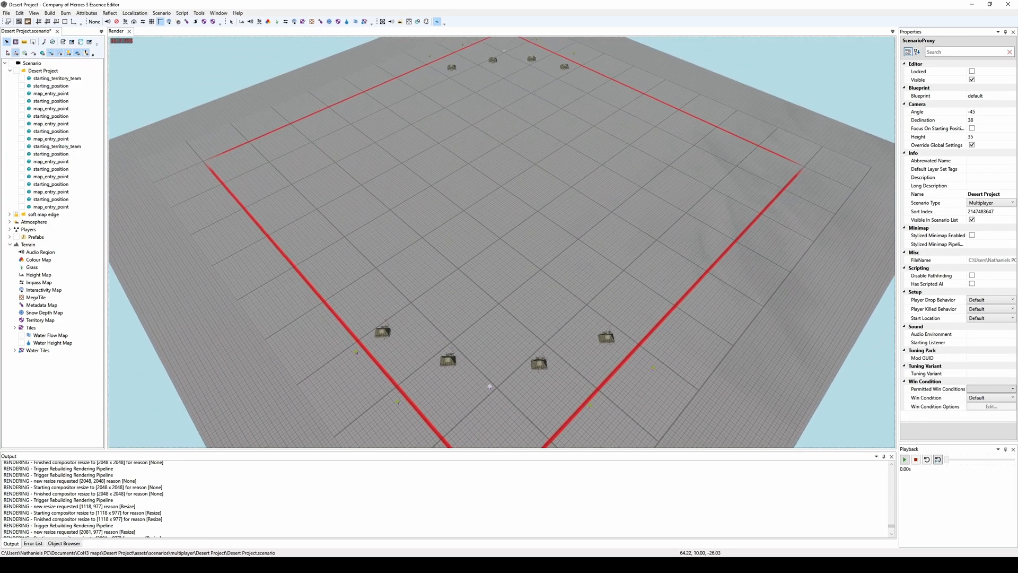
pyautogui.scroll(-3, 521, 199)
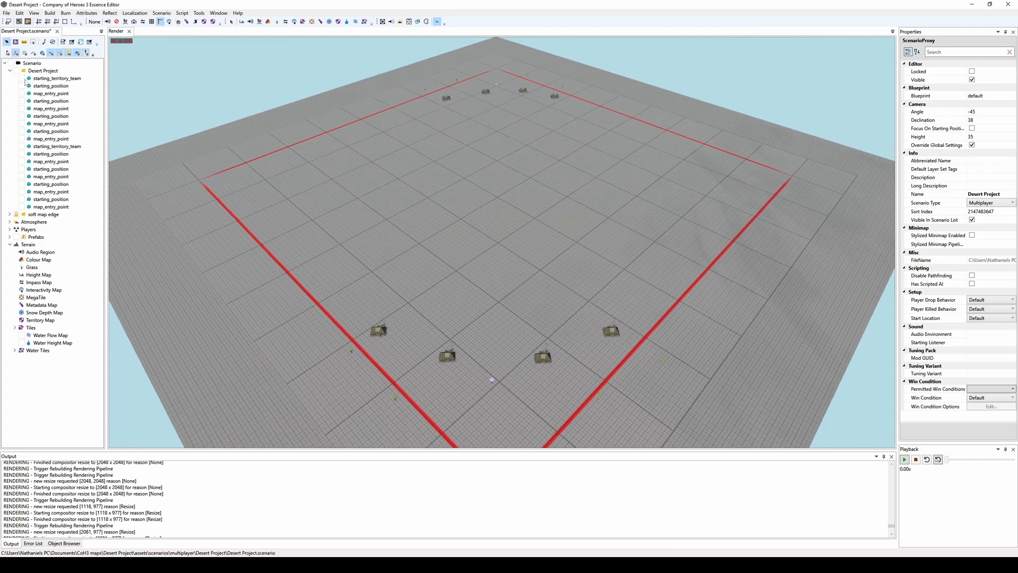
pyautogui.click(10, 71)
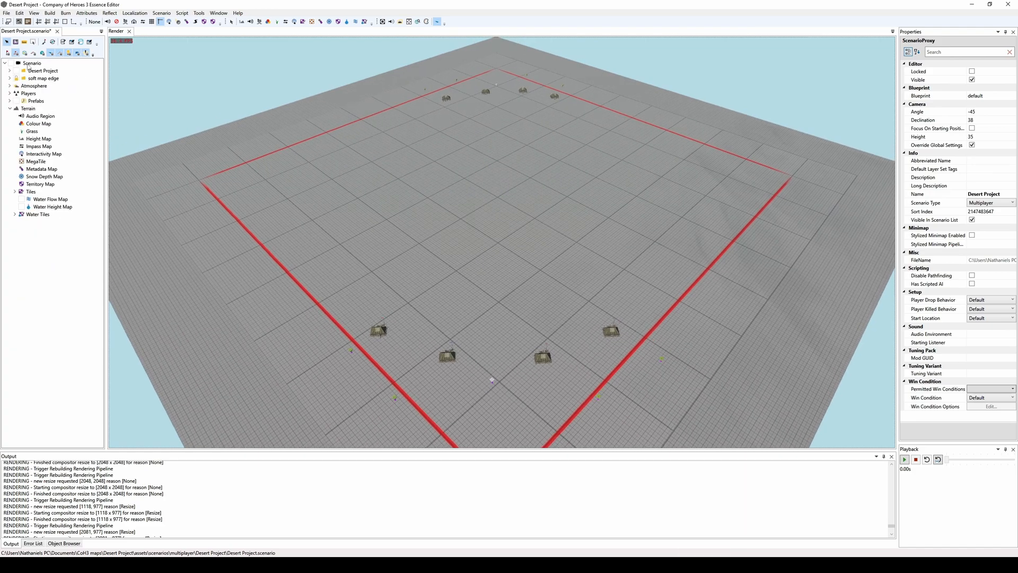
pyautogui.rightClick(27, 64)
pyautogui.click(42, 70)
pyautogui.write('territory points')
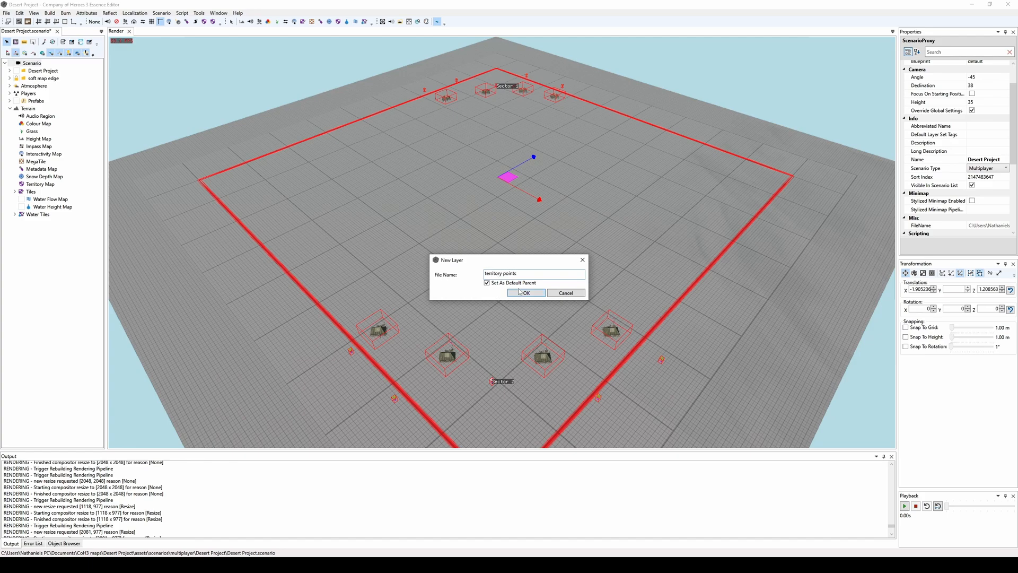
pyautogui.click(520, 293)
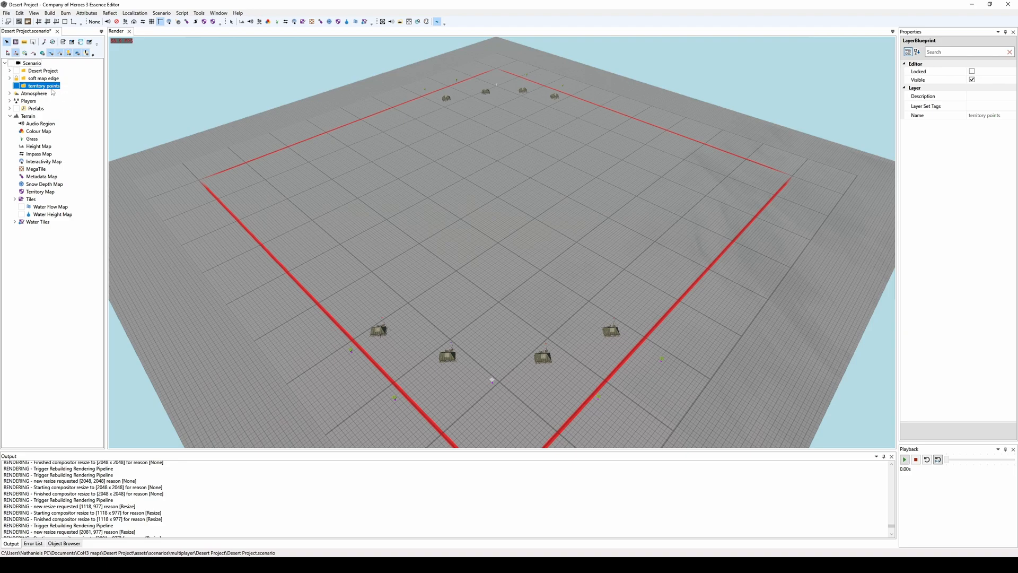
# Show the object templates and open the victory folder under ebps, gameplay, strategic_points
pyautogui.moveTo(285, 455); pyautogui.dragTo(273, 432)
pyautogui.click(64, 544)
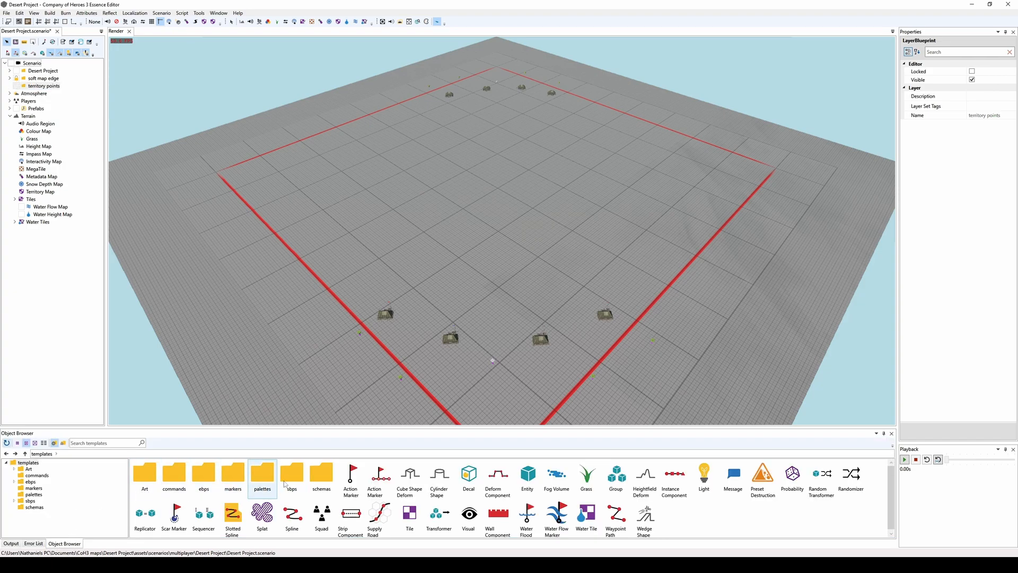
pyautogui.doubleClick(198, 481)
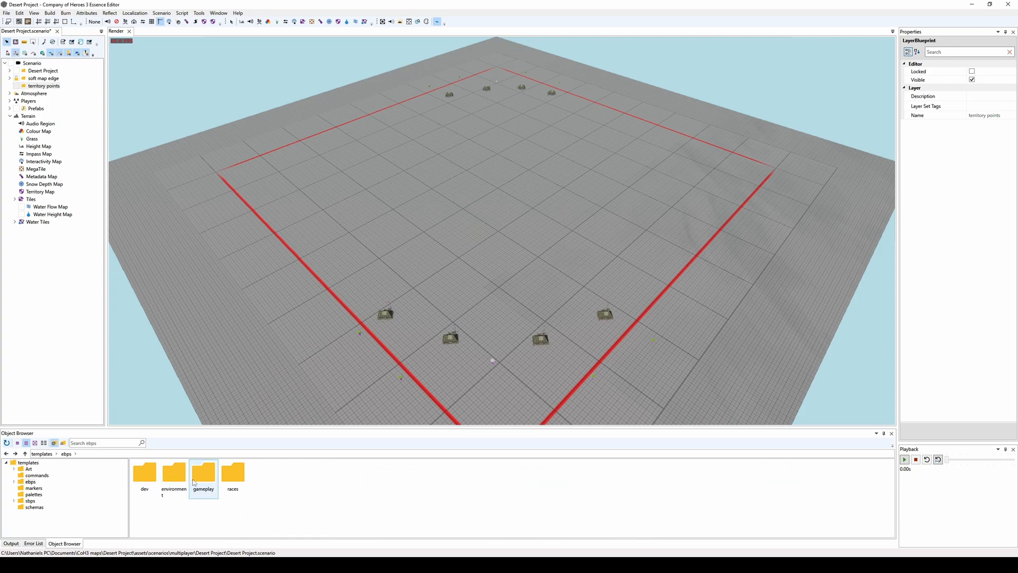
pyautogui.doubleClick(206, 482)
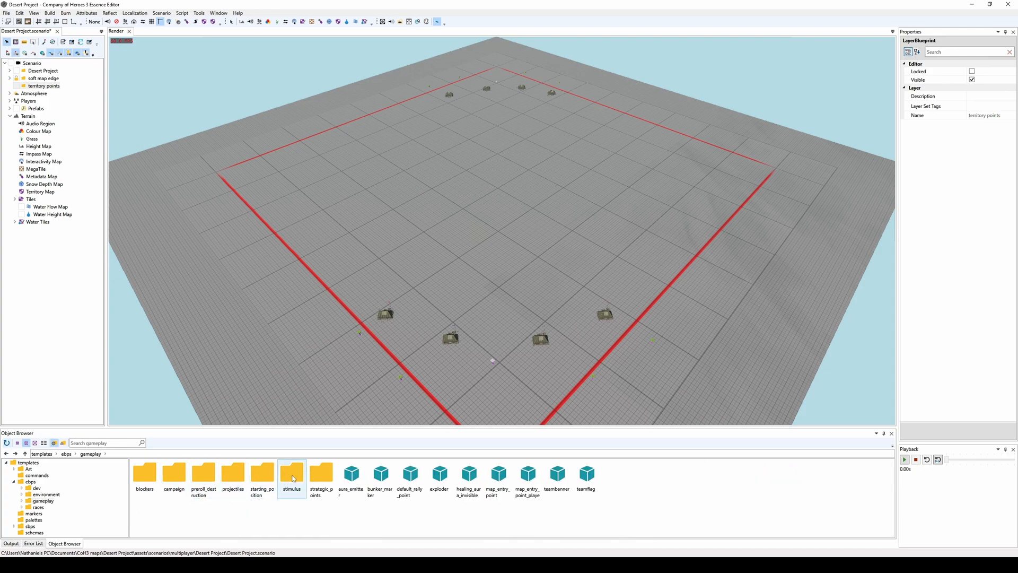
pyautogui.doubleClick(329, 476)
pyautogui.doubleClick(262, 473)
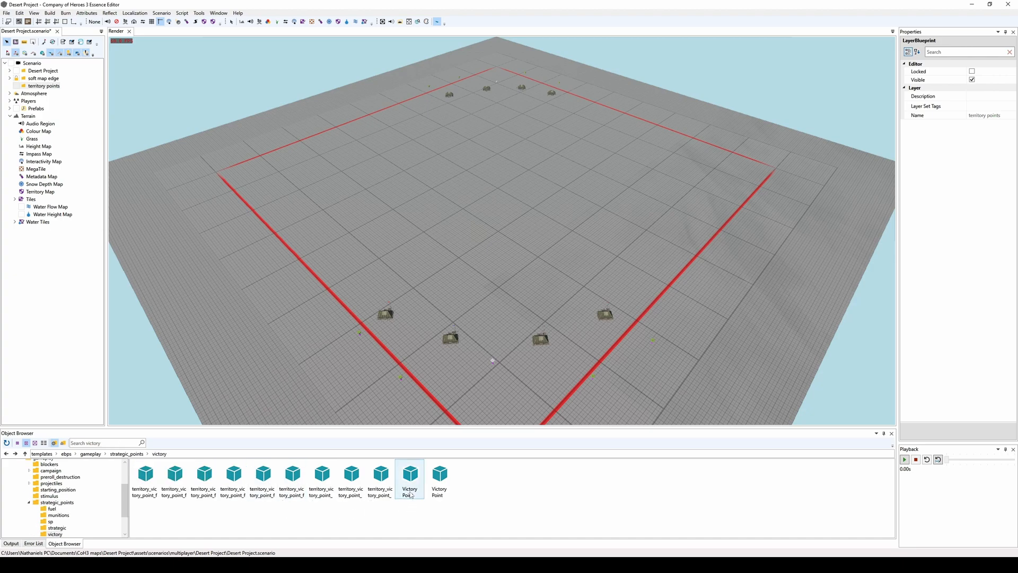
# Place a Victory Point template at the map centre, X 0, Z 0, and delete the surplus copy beside it
pyautogui.click(412, 495)
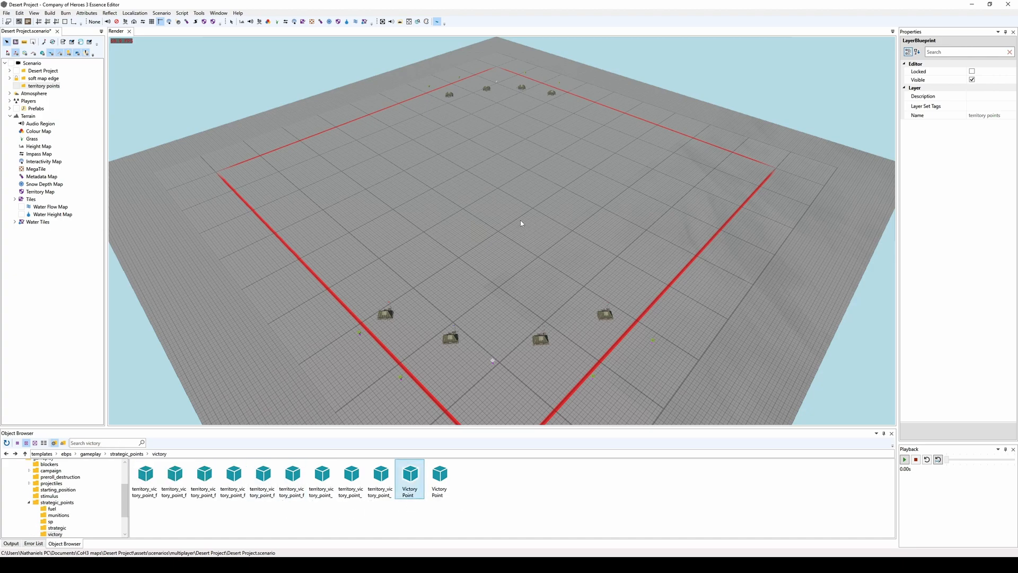
pyautogui.click(499, 192)
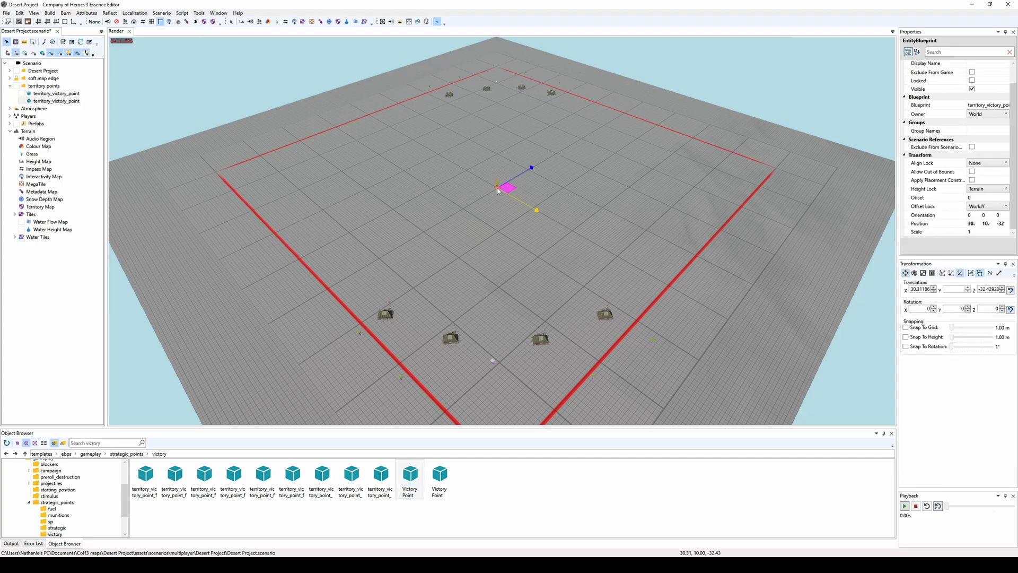
pyautogui.scroll(4, 498, 202)
pyautogui.doubleClick(922, 290)
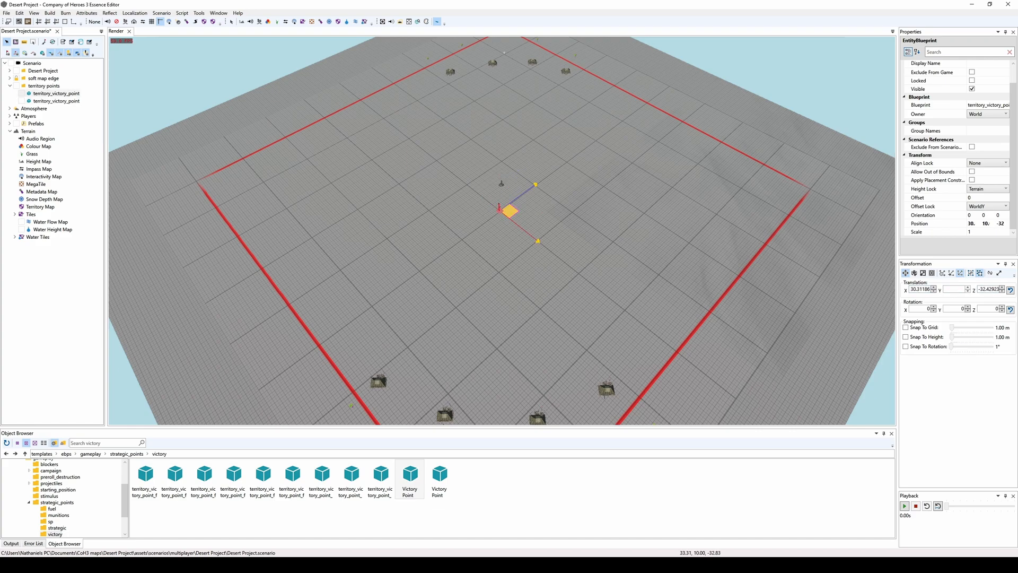
pyautogui.press('Delete')
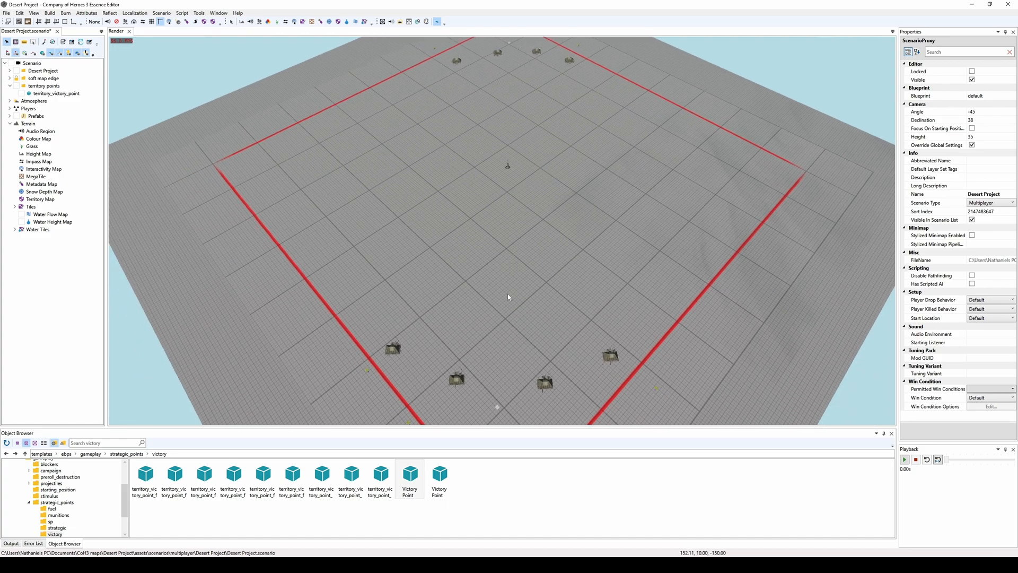
pyautogui.moveTo(508, 197); pyautogui.dragTo(514, 255, button='middle')
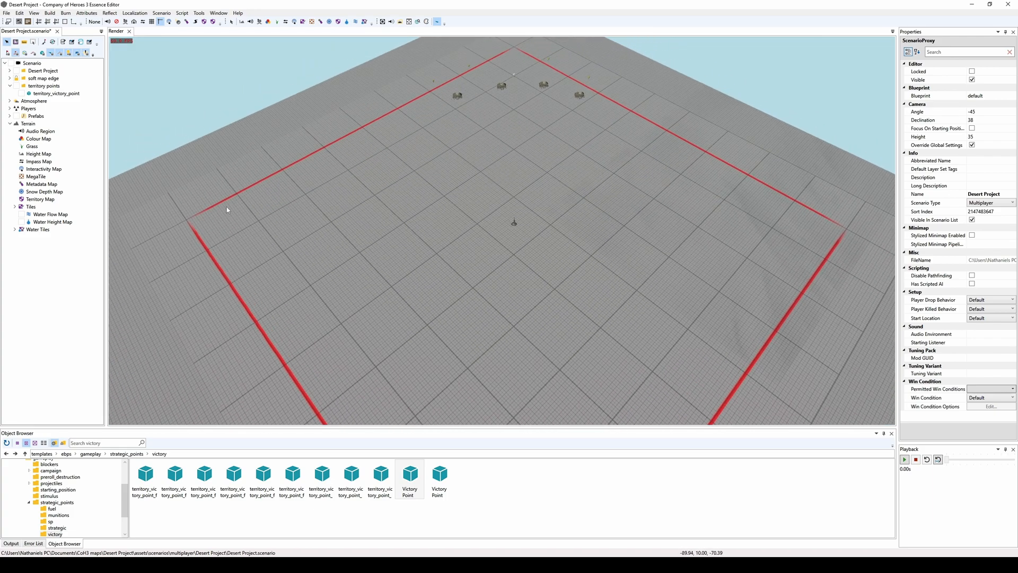
# Duplicate the central victory point twice, placing the copies near the two opposite border corners that hold no headquarters
pyautogui.click(515, 225)
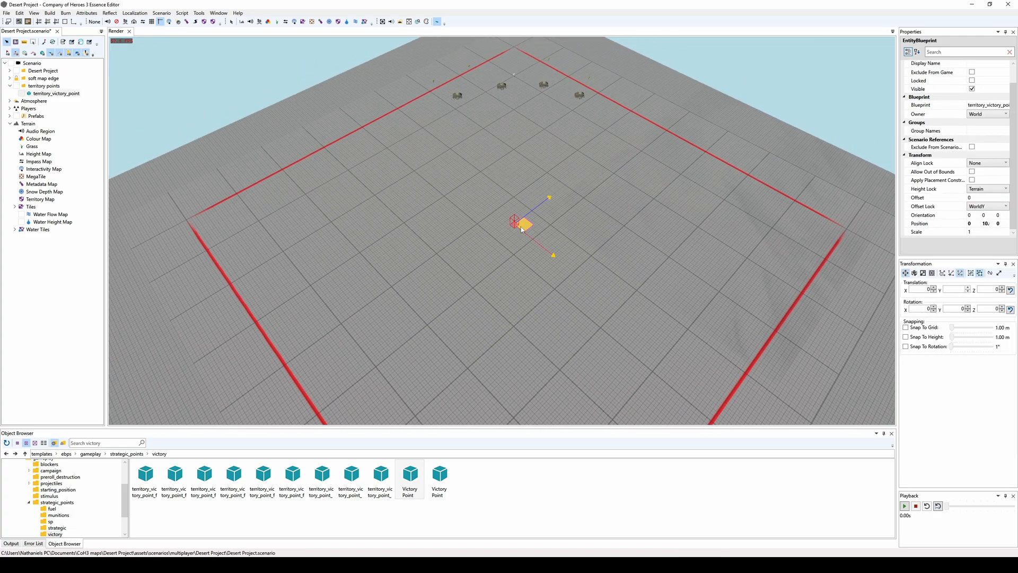
pyautogui.keyDown('shift'); pyautogui.moveTo(525, 225); pyautogui.dragTo(487, 222); pyautogui.keyUp('shift')
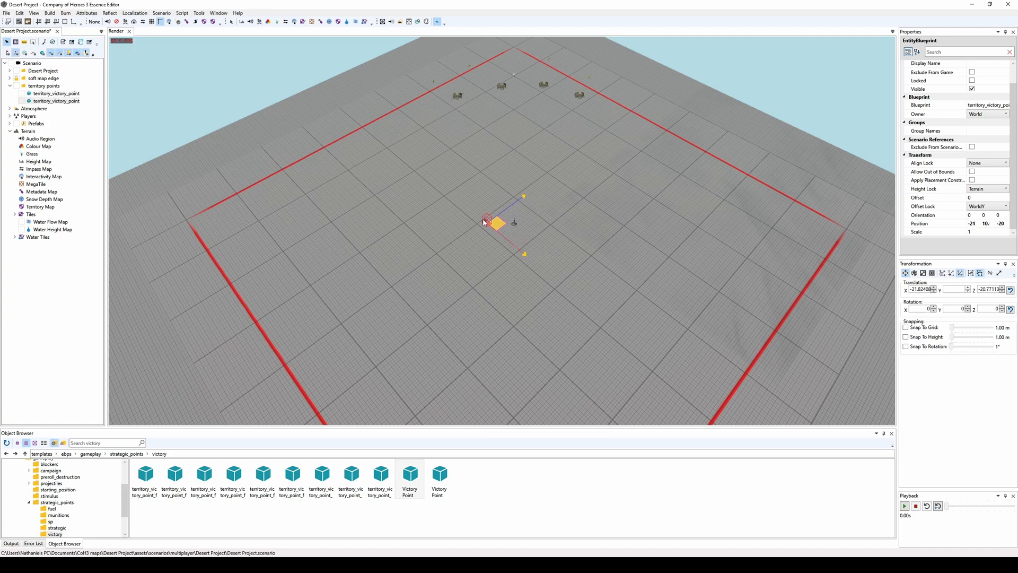
pyautogui.keyDown('shift'); pyautogui.moveTo(297, 217); pyautogui.dragTo(659, 230); pyautogui.keyUp('shift')
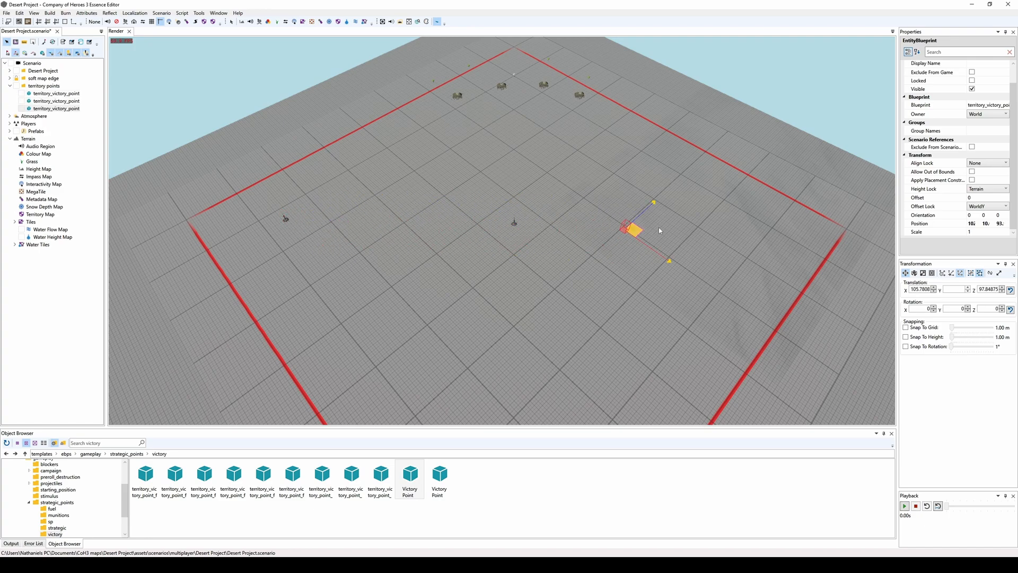
# Move the outer victory point on the negative X and Z side inward to about X -188.3, Z -191.6
pyautogui.click(54, 94)
pyautogui.click(61, 102)
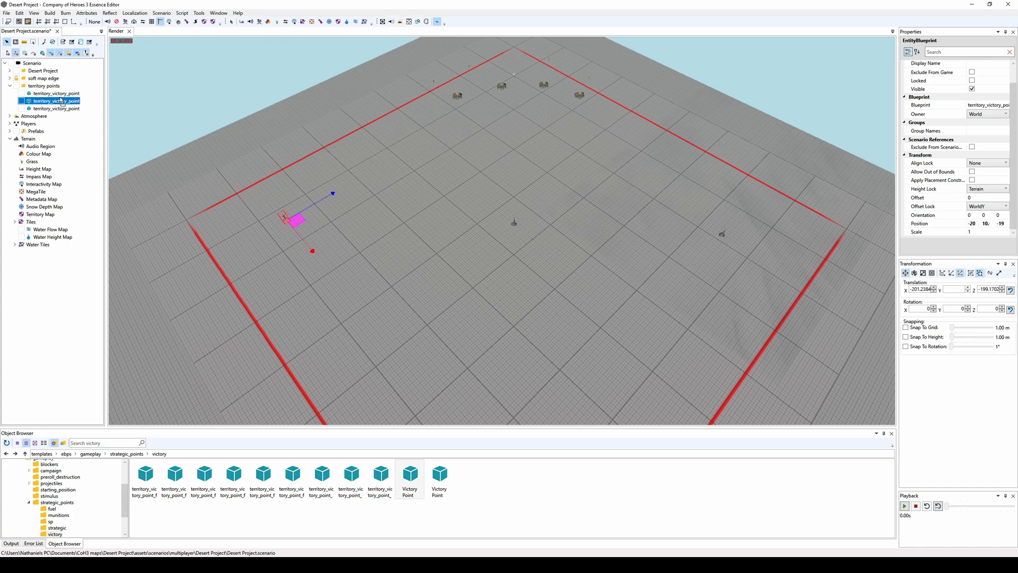
pyautogui.click(70, 102)
pyautogui.click(67, 98)
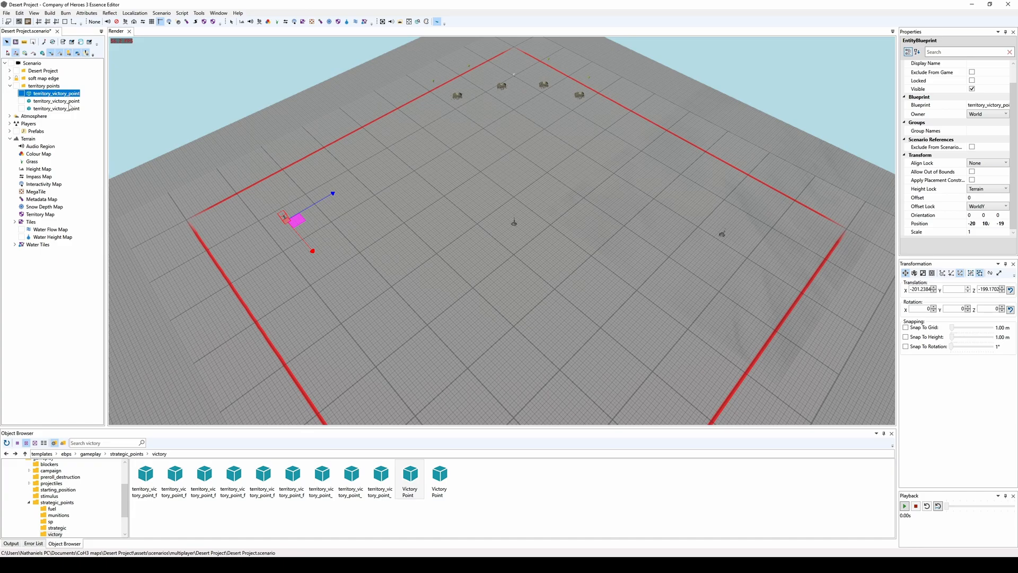
pyautogui.moveTo(314, 221); pyautogui.dragTo(497, 239, button='middle')
pyautogui.scroll(5, 497, 239)
pyautogui.scroll(6, 500, 301)
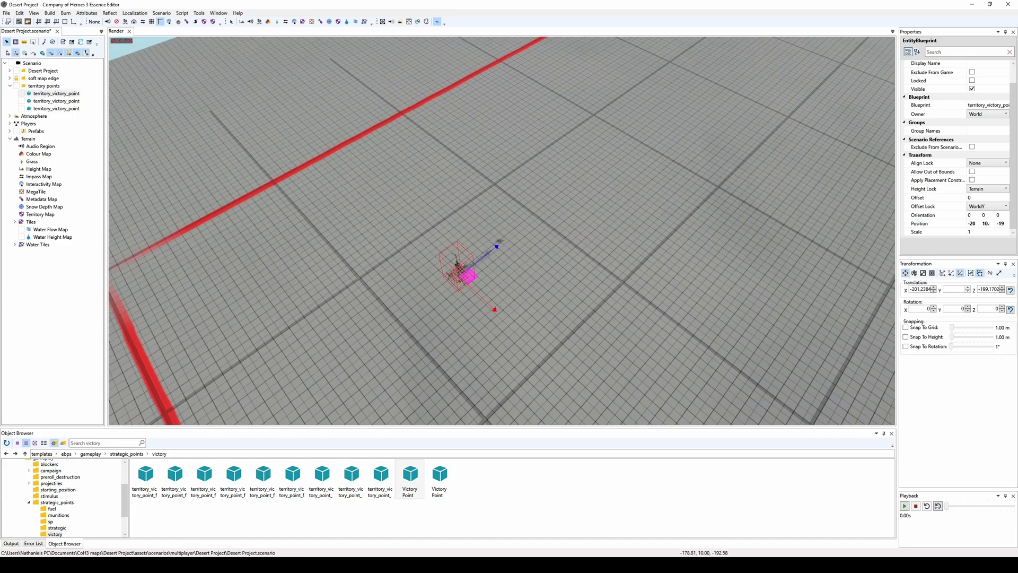
pyautogui.moveTo(452, 268); pyautogui.dragTo(539, 275)
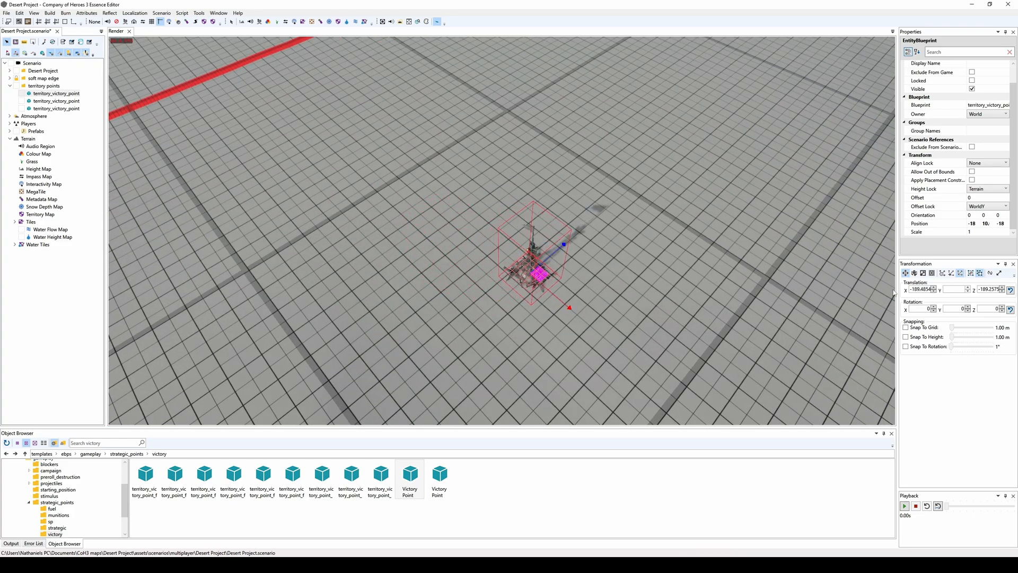
pyautogui.scroll(-6, 509, 239)
pyautogui.moveTo(456, 239); pyautogui.dragTo(537, 246, button='middle')
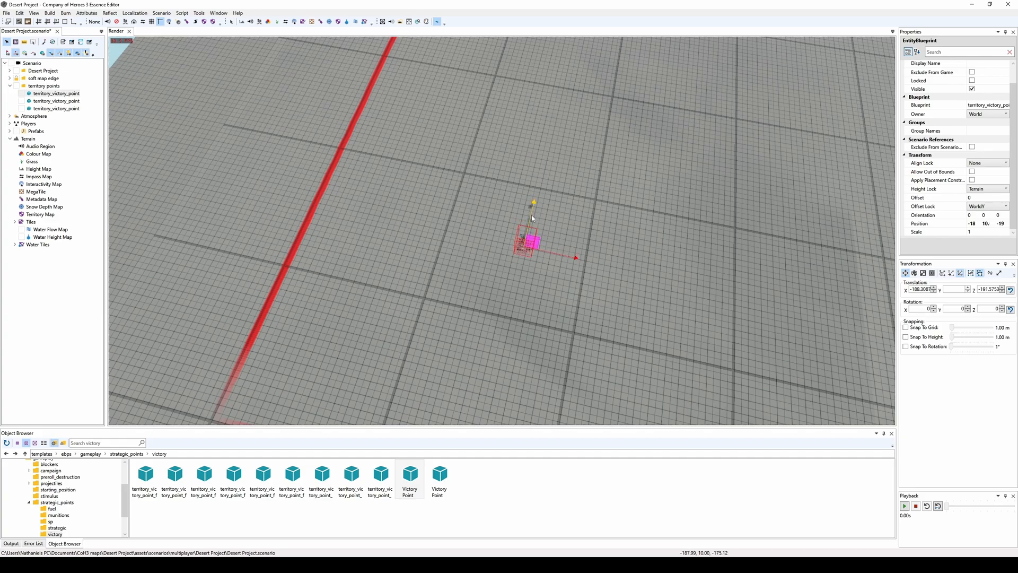
# Set that outer victory point's X and Z to -188 and the opposite outer victory point's X and Z to 188
pyautogui.moveTo(658, 272); pyautogui.dragTo(636, 260, button='middle')
pyautogui.scroll(-2, 637, 260)
pyautogui.doubleClick(922, 290)
pyautogui.write('-188')
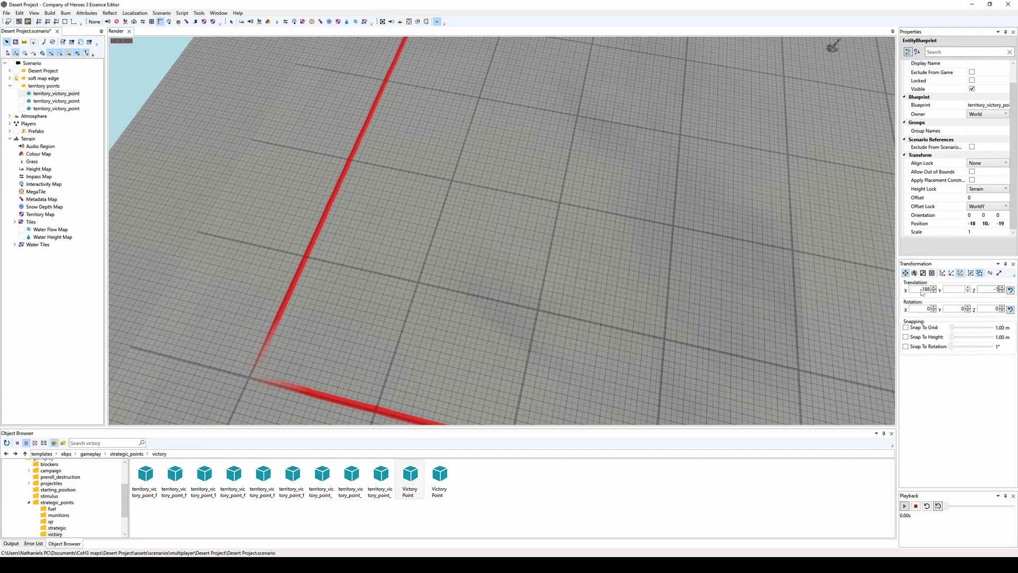
pyautogui.doubleClick(56, 109)
pyautogui.write('188')
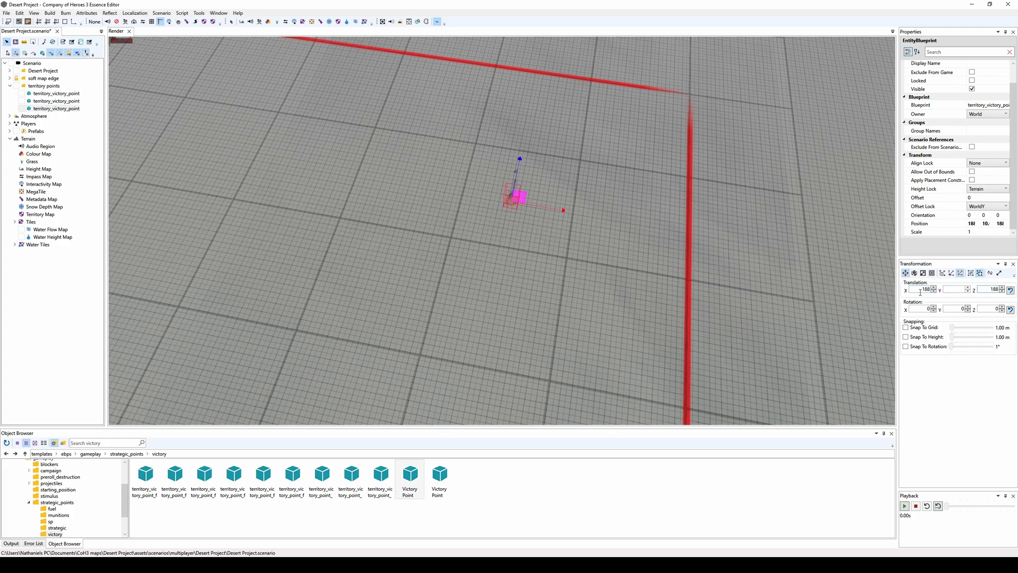
# Examine the spacing of the three victory points relative to the red border and the team headquarters
pyautogui.scroll(-5, 306, 156)
pyautogui.keyDown('alt'); pyautogui.moveTo(305, 157); pyautogui.dragTo(260, 173); pyautogui.keyUp('alt')
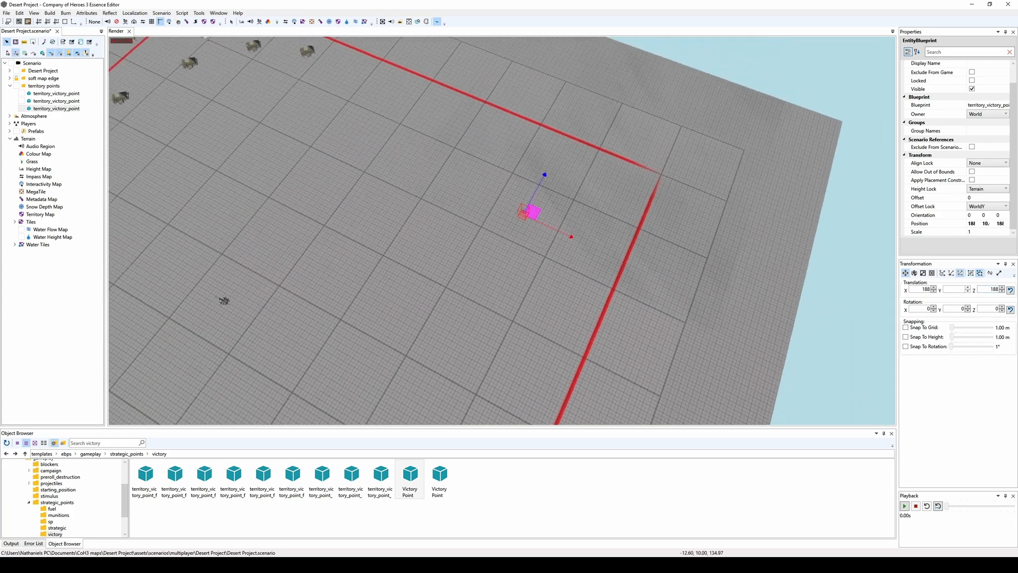
pyautogui.keyDown('alt'); pyautogui.moveTo(260, 172); pyautogui.dragTo(320, 174, button='middle'); pyautogui.keyUp('alt')
pyautogui.keyDown('alt'); pyautogui.moveTo(374, 244); pyautogui.dragTo(302, 241); pyautogui.keyUp('alt')
pyautogui.keyDown('alt'); pyautogui.moveTo(456, 222); pyautogui.dragTo(472, 224, button='middle'); pyautogui.keyUp('alt')
pyautogui.keyDown('alt'); pyautogui.moveTo(471, 224); pyautogui.dragTo(520, 216); pyautogui.keyUp('alt')
pyautogui.keyDown('alt'); pyautogui.moveTo(465, 236); pyautogui.dragTo(521, 230, button='middle'); pyautogui.keyUp('alt')
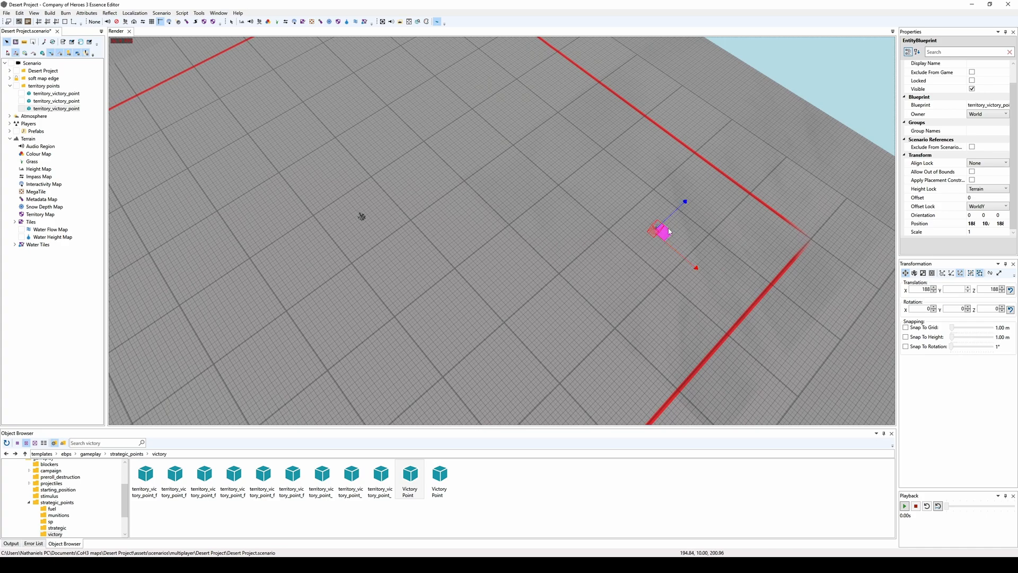
pyautogui.click(483, 258)
pyautogui.keyDown('alt'); pyautogui.moveTo(482, 259); pyautogui.dragTo(507, 245, button='middle'); pyautogui.keyUp('alt')
pyautogui.scroll(-3, 507, 245)
pyautogui.keyDown('alt'); pyautogui.moveTo(394, 176); pyautogui.dragTo(431, 171); pyautogui.keyUp('alt')
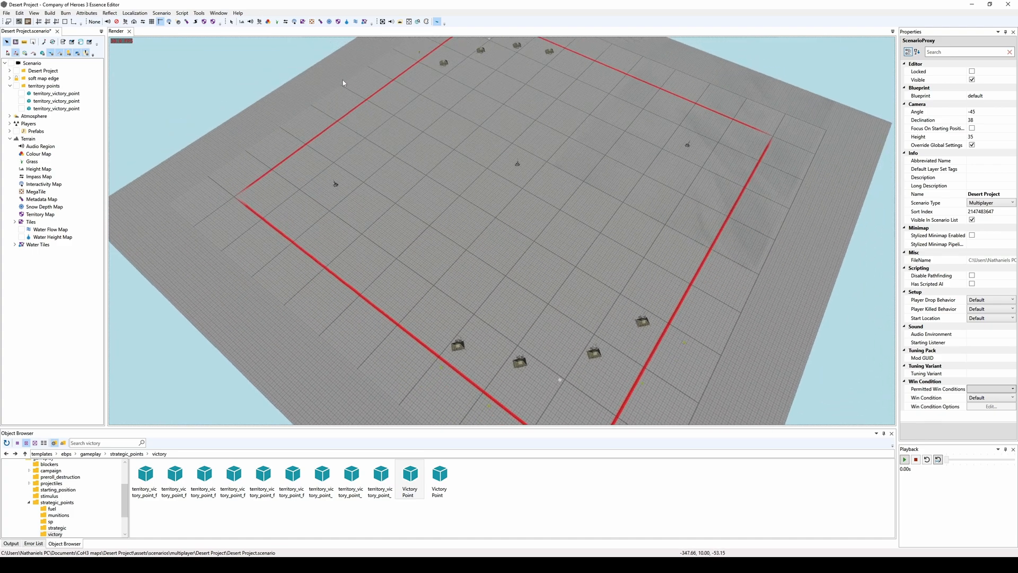
# Initialize the territory map with Voronoi, inspect how the victory points line up with the territory boundary, and return to object selection
pyautogui.click(338, 22)
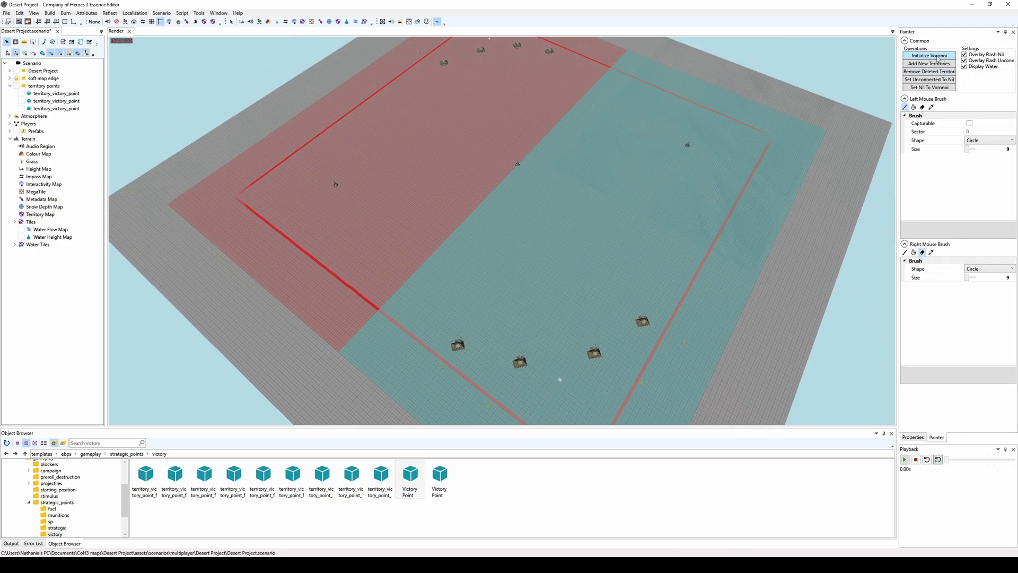
pyautogui.click(938, 57)
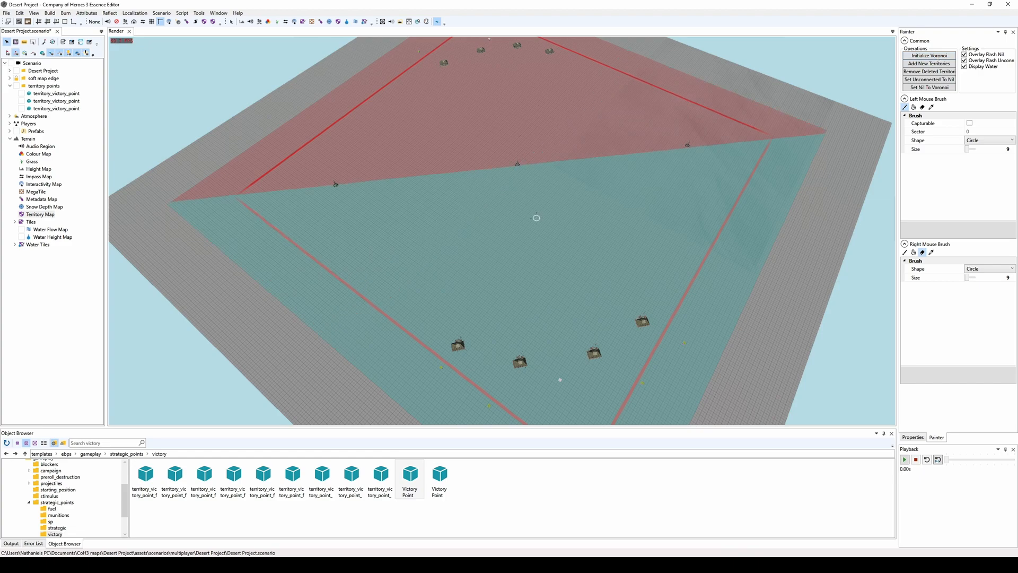
pyautogui.keyDown('alt'); pyautogui.moveTo(502, 154); pyautogui.dragTo(539, 223, button='middle'); pyautogui.keyUp('alt')
pyautogui.keyDown('alt'); pyautogui.moveTo(538, 223); pyautogui.dragTo(593, 237); pyautogui.keyUp('alt')
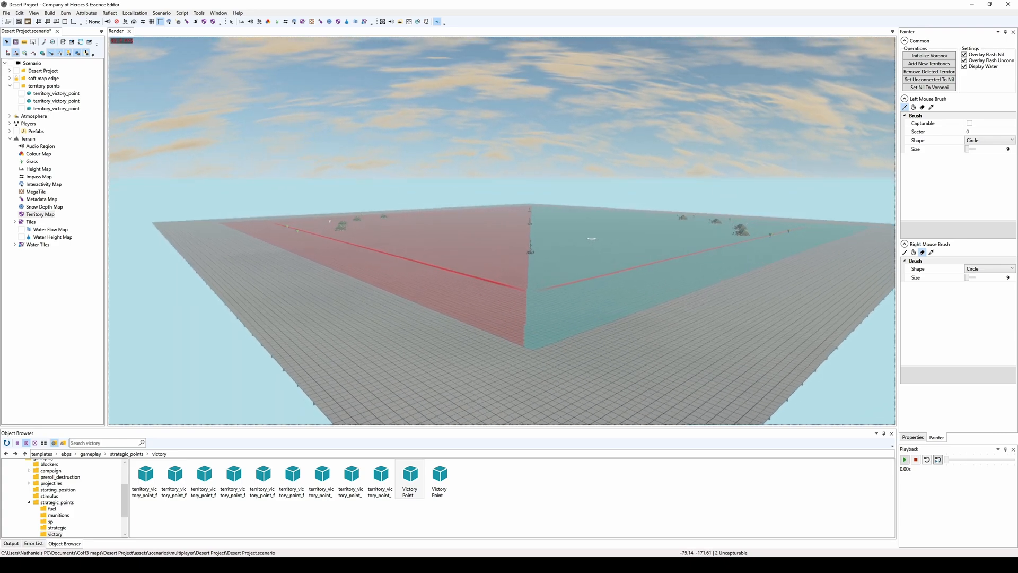
pyautogui.scroll(3, 593, 237)
pyautogui.moveTo(573, 256)
pyautogui.keyDown('alt'); pyautogui.mouseDown(button='middle')
pyautogui.moveTo(547, 276)
pyautogui.moveTo(577, 259)
pyautogui.mouseUp(button='middle'); pyautogui.keyUp('alt')
pyautogui.keyDown('alt'); pyautogui.moveTo(576, 259); pyautogui.dragTo(329, 53); pyautogui.keyUp('alt')
pyautogui.scroll(3, 615, 260)
pyautogui.scroll(-5, 329, 54)
pyautogui.click(232, 22)
pyautogui.moveTo(438, 223)
pyautogui.keyDown('alt'); pyautogui.mouseDown()
pyautogui.moveTo(457, 307)
pyautogui.moveTo(463, 280)
pyautogui.mouseUp(); pyautogui.keyUp('alt')
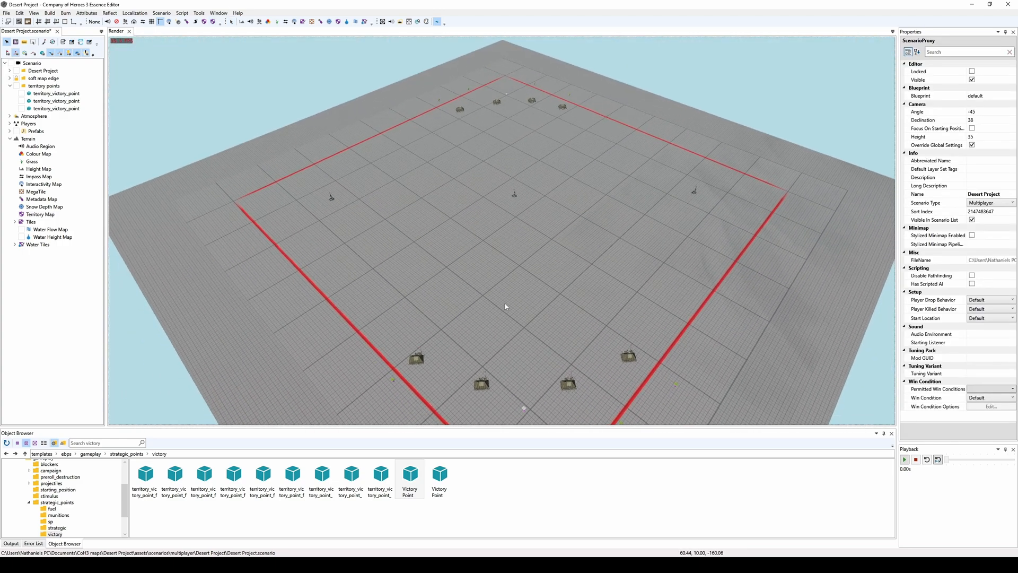